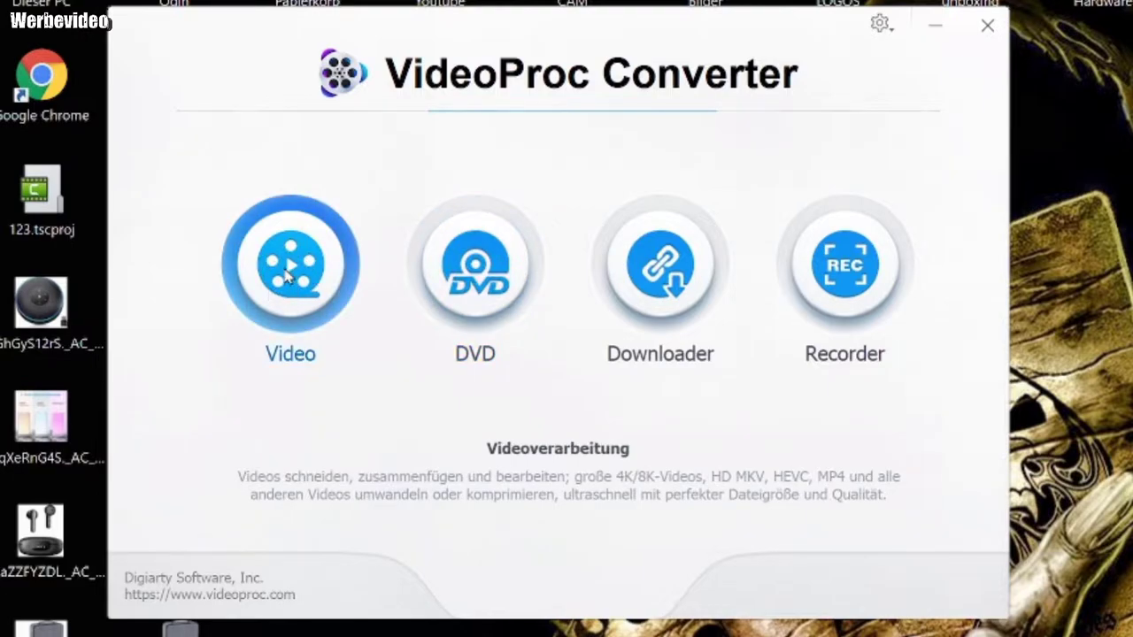
Open the online help page, look over its content and close the browser window
left_click(879, 25)
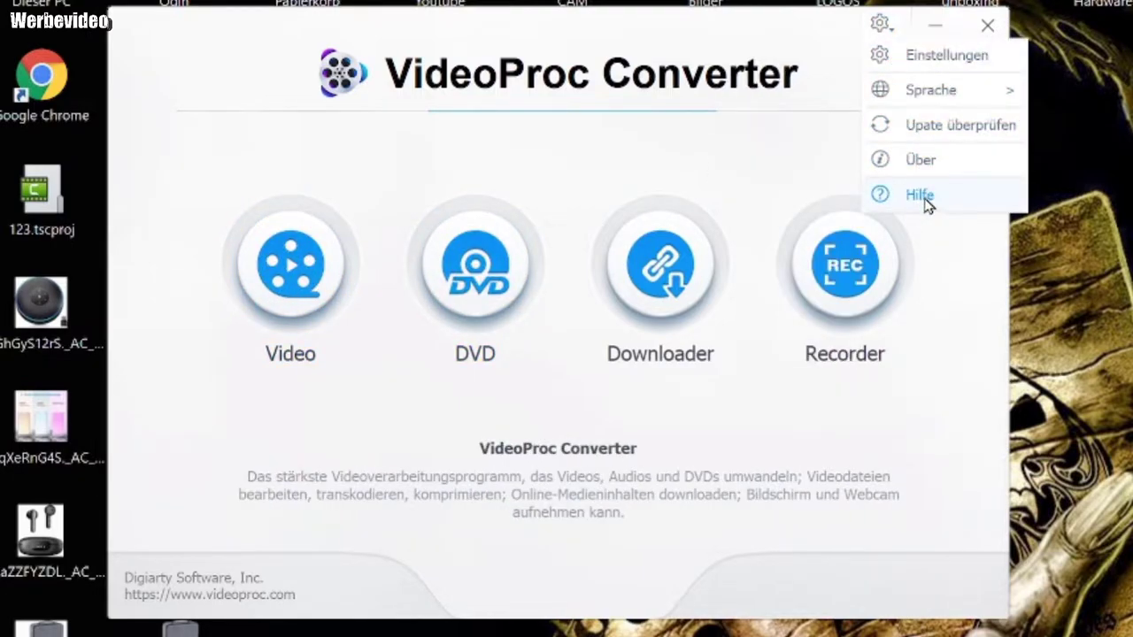
left_click(926, 202)
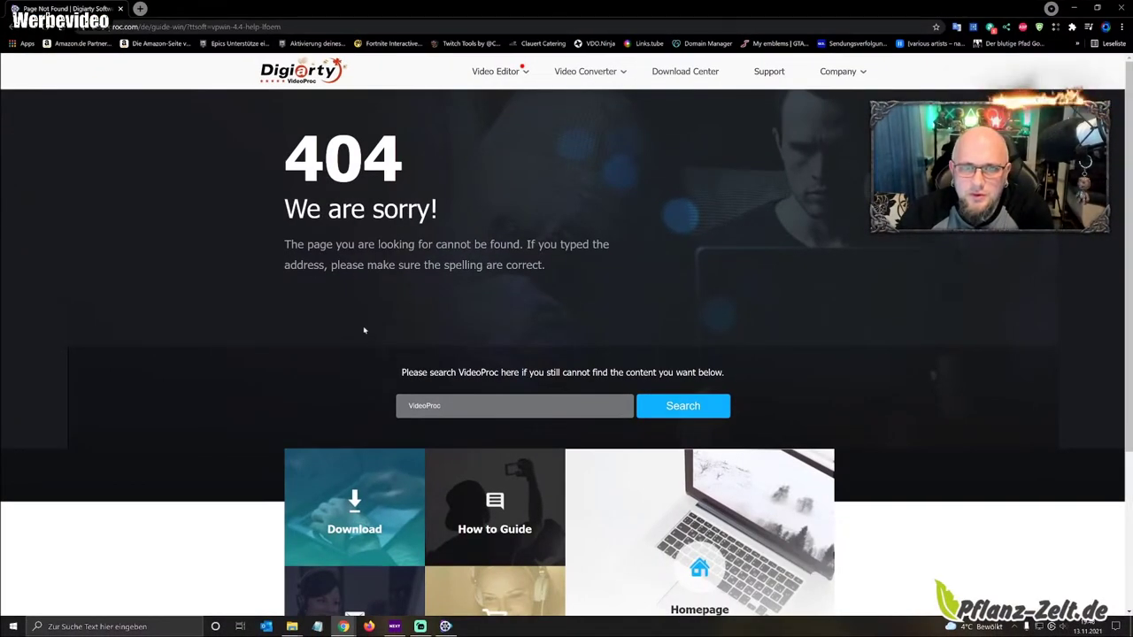
scroll(372, 323, "down", 3)
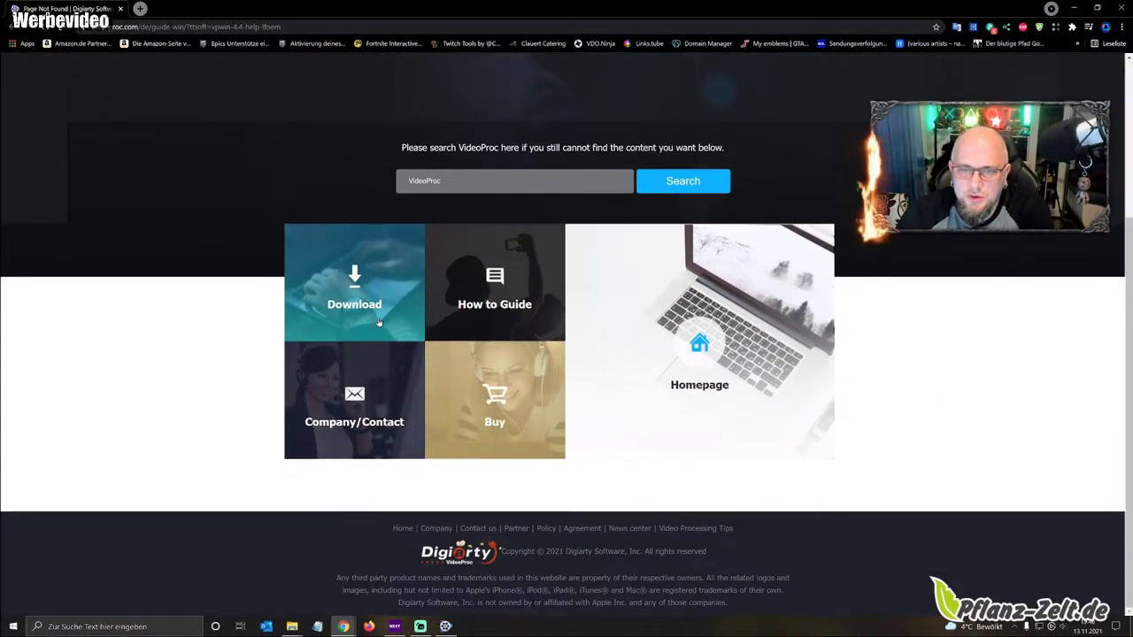
scroll(378, 317, "up", 3)
left_click(1124, 7)
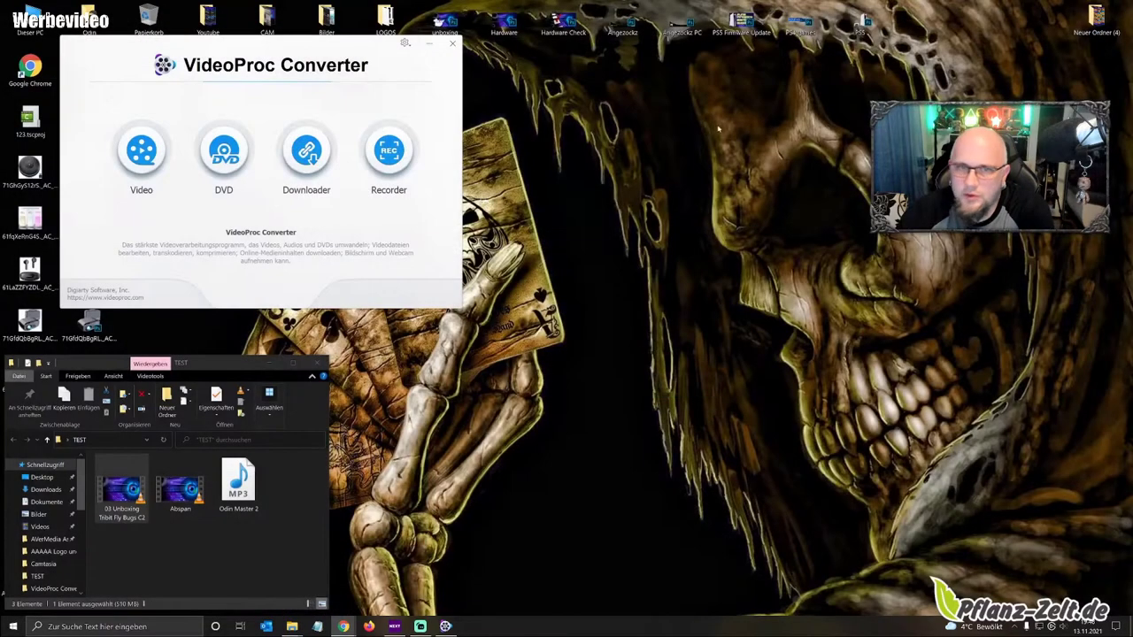
View the program's version and licence information, and close the window
left_click(402, 44)
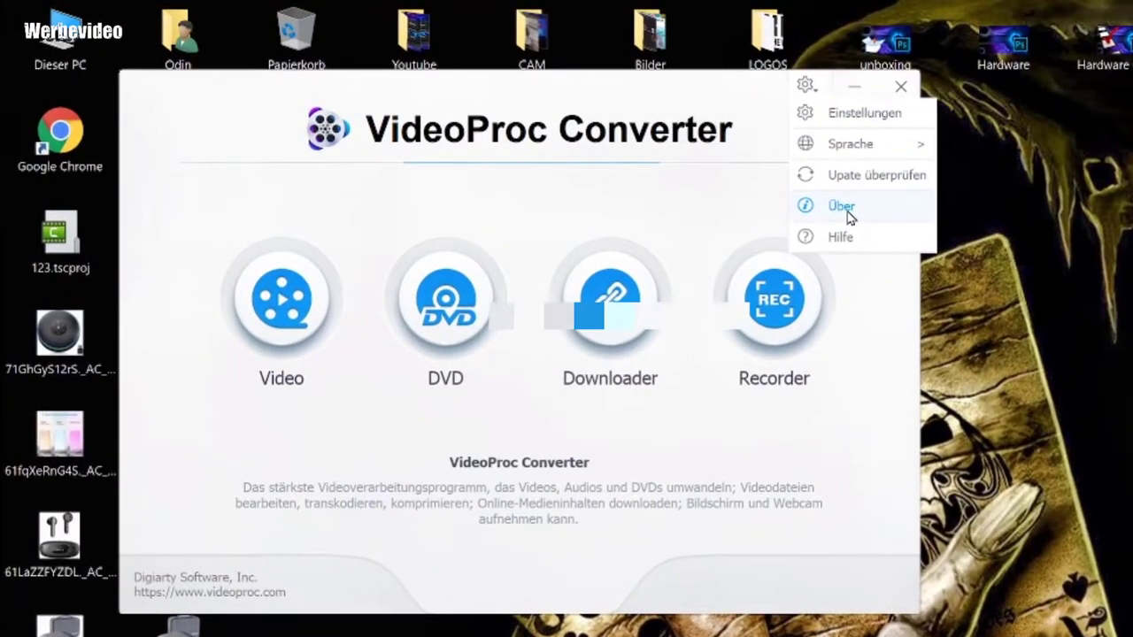
left_click(431, 106)
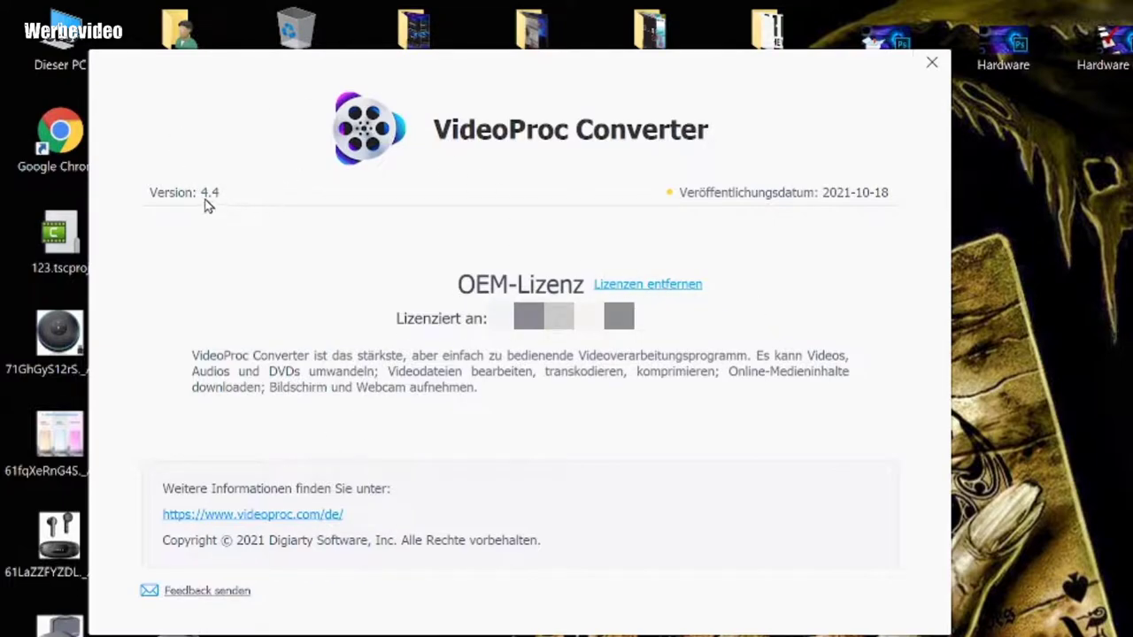
left_click(932, 63)
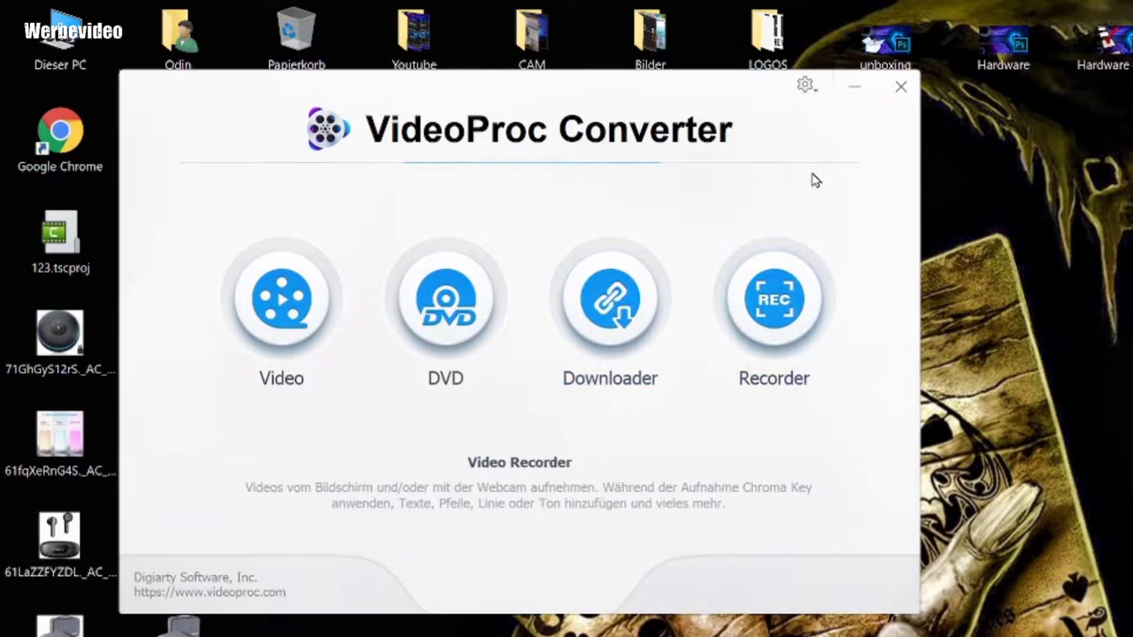
Check for a program update, review the release notes and dismiss the window
left_click(804, 85)
mouse_move(838, 163)
left_click(867, 182)
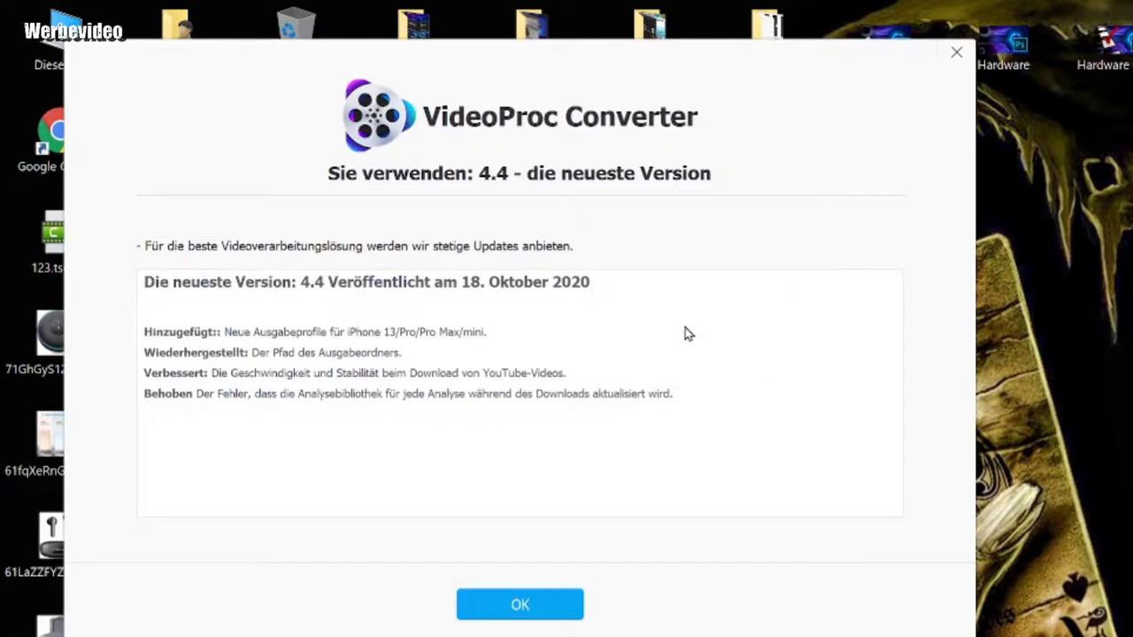
left_click(520, 605)
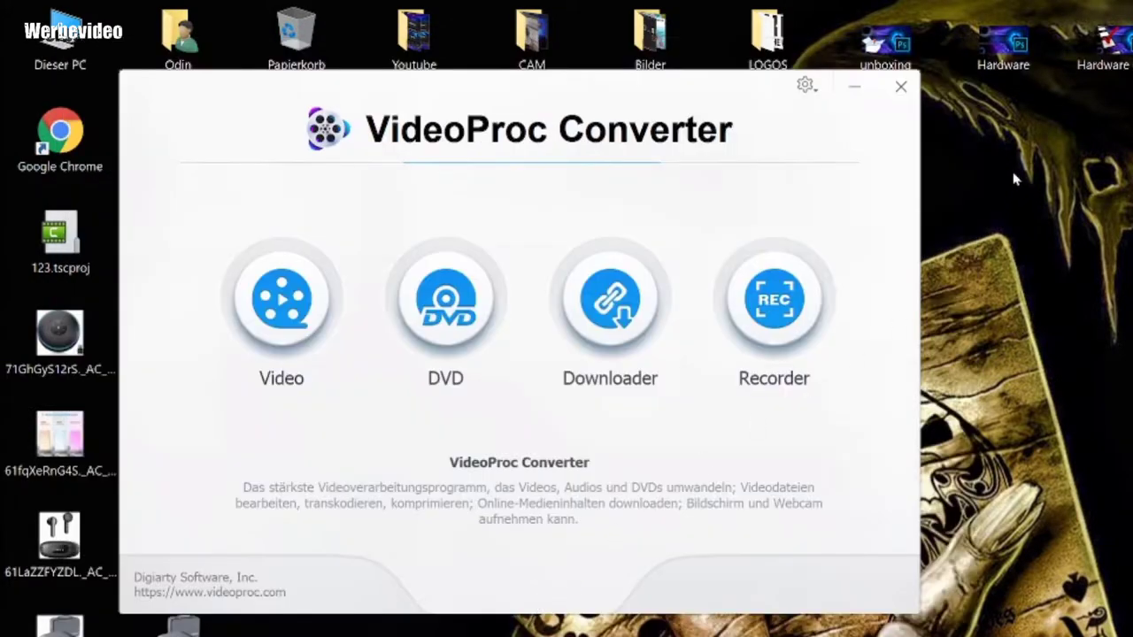
View the available interface languages, and look through the Video, DVD, Downloader, Recorder and general sections of the settings
left_click(805, 84)
mouse_move(852, 146)
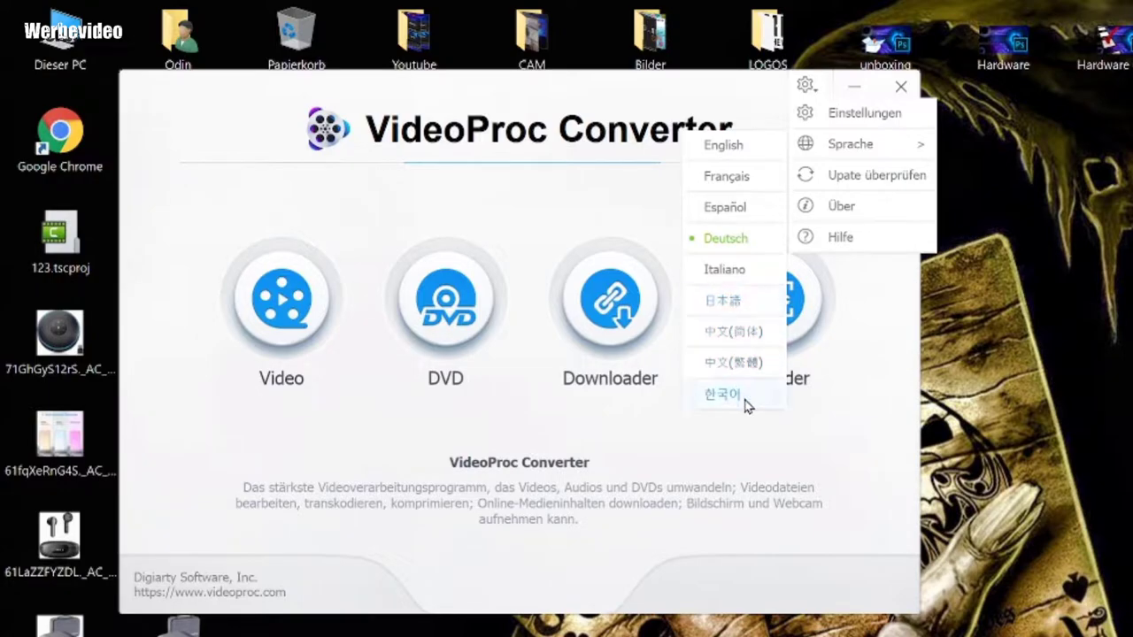
left_click(859, 117)
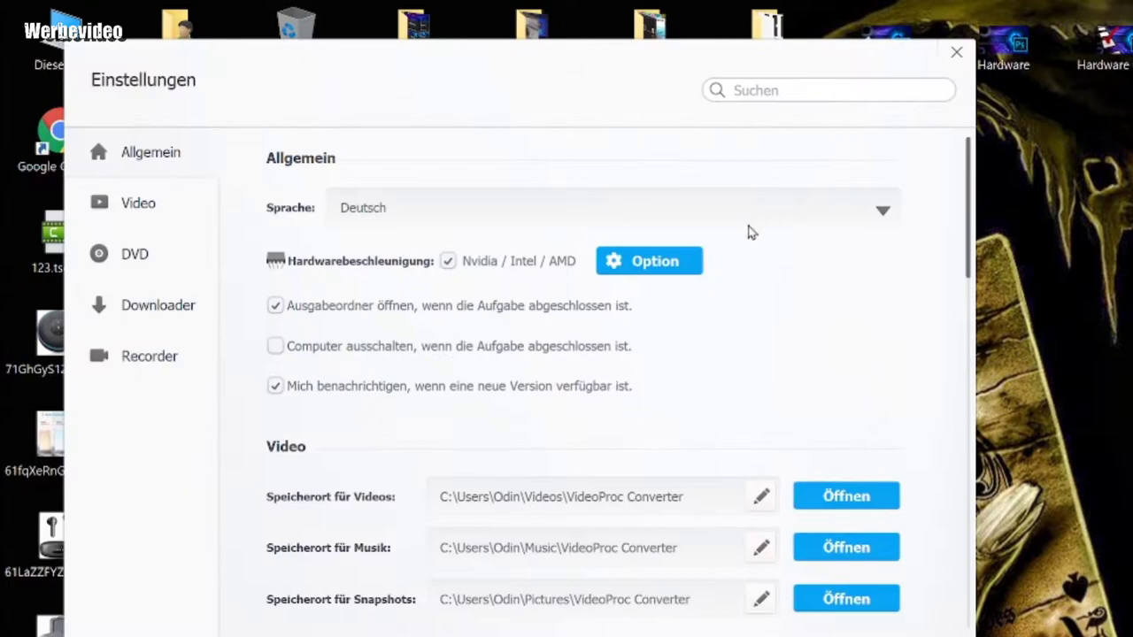
left_click(146, 199)
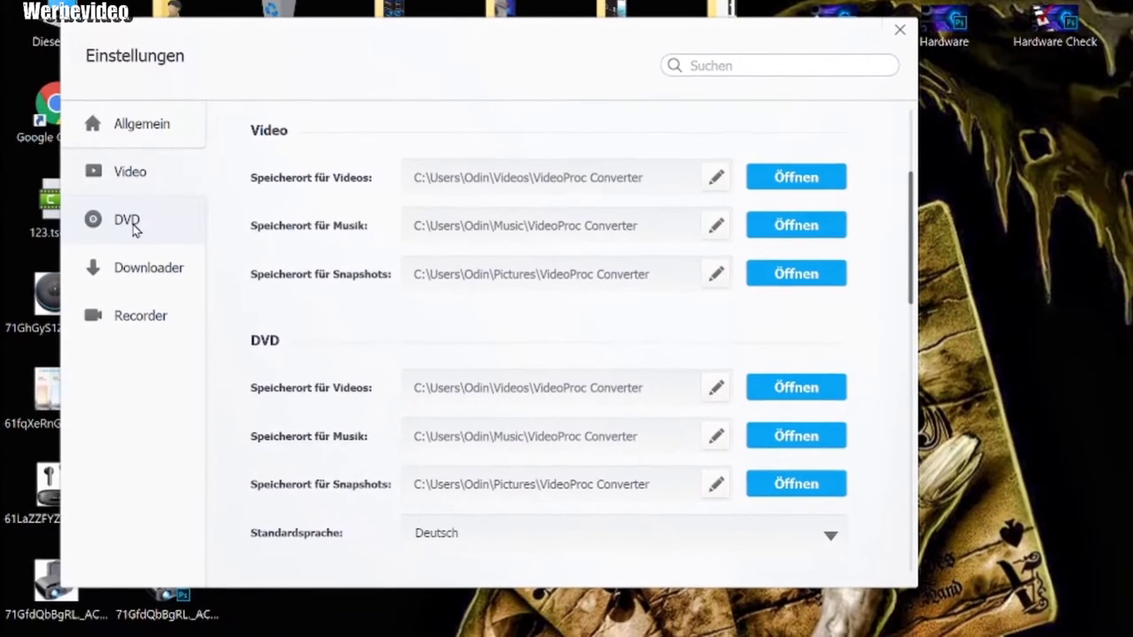
left_click(134, 283)
left_click(134, 309)
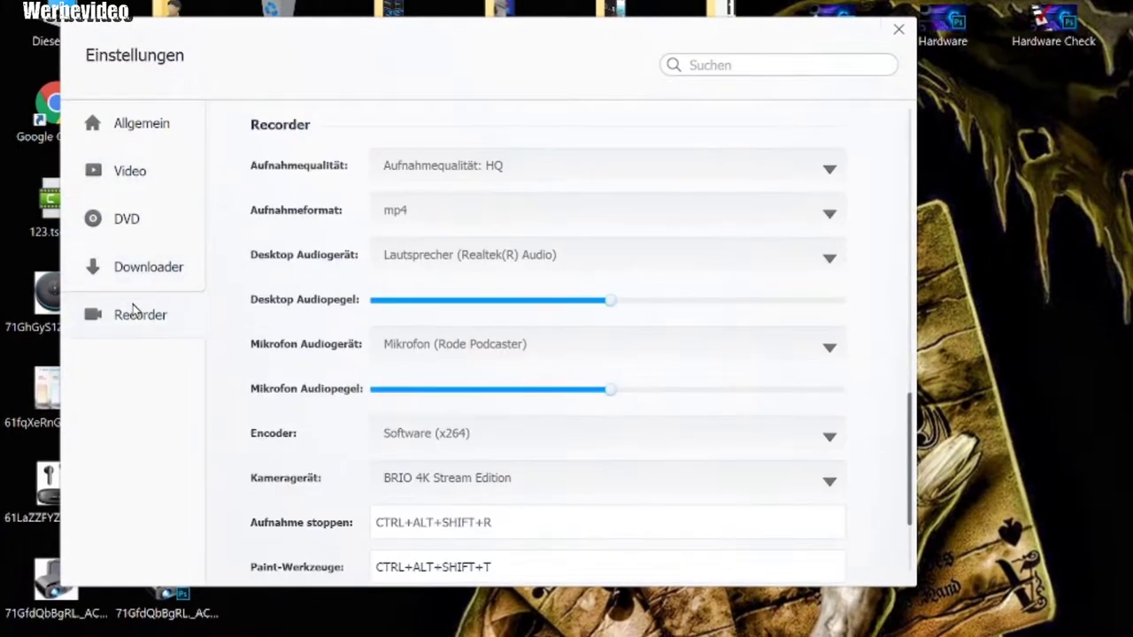
left_click(139, 147)
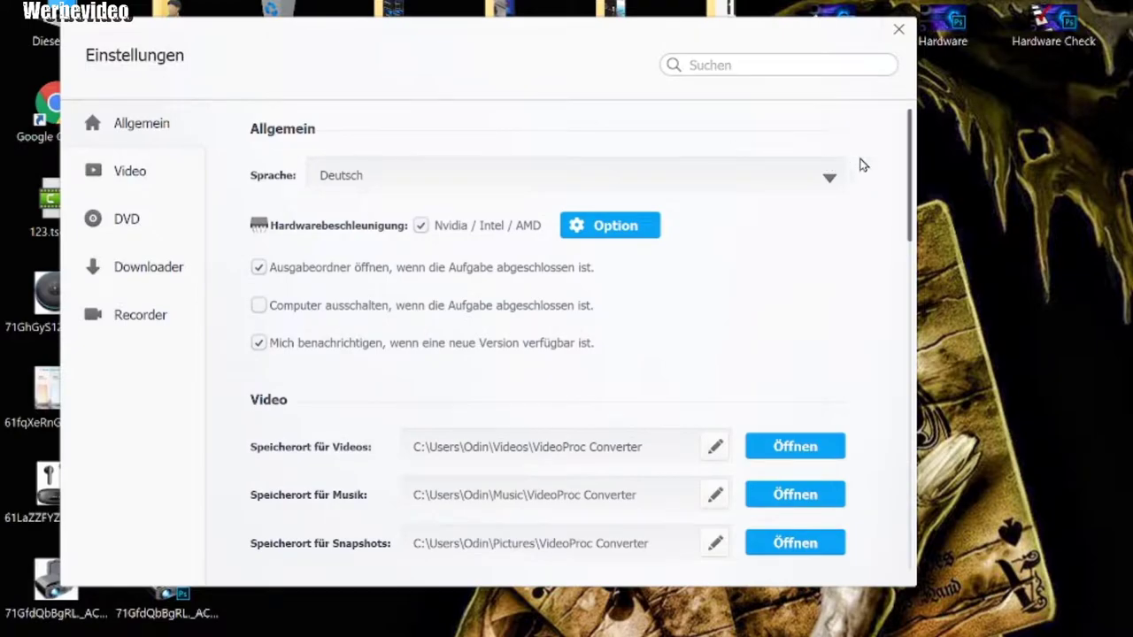
Rerun the graphics hardware check in the hardware acceleration options and return to the general settings
left_click_drag(910, 152, 918, 78)
left_click(631, 229)
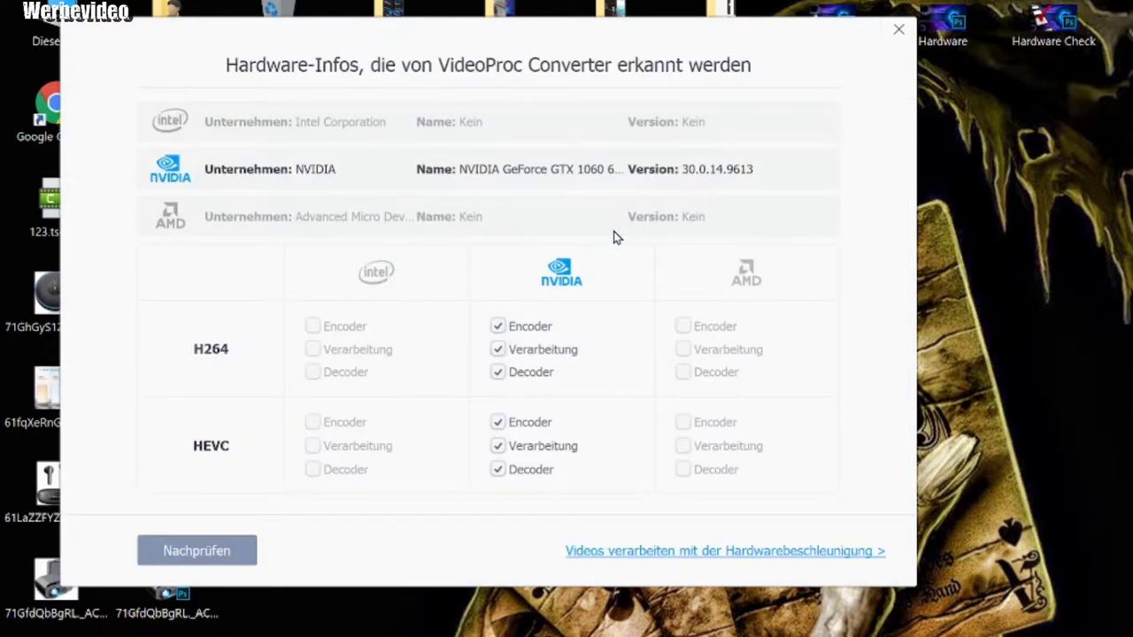
left_click(225, 550)
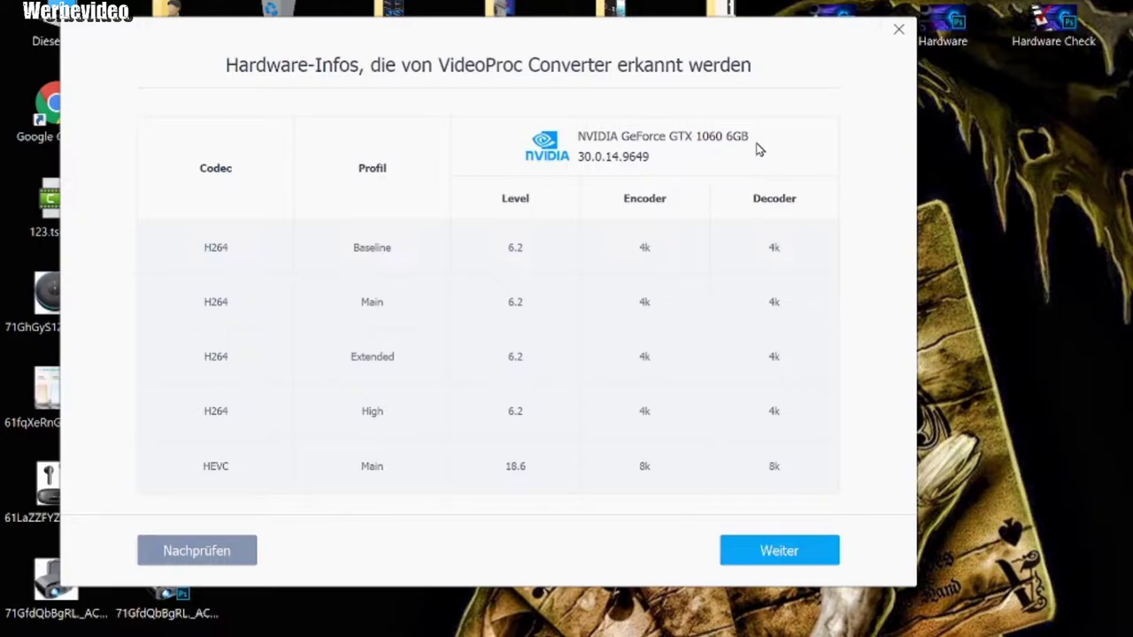
left_click(794, 554)
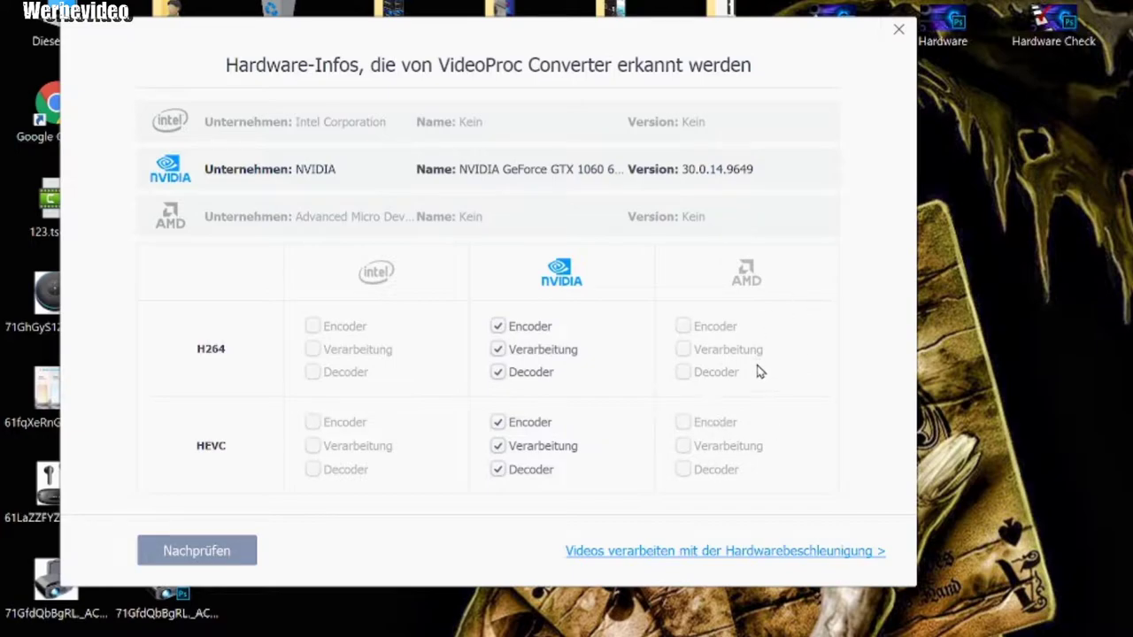
left_click(782, 551)
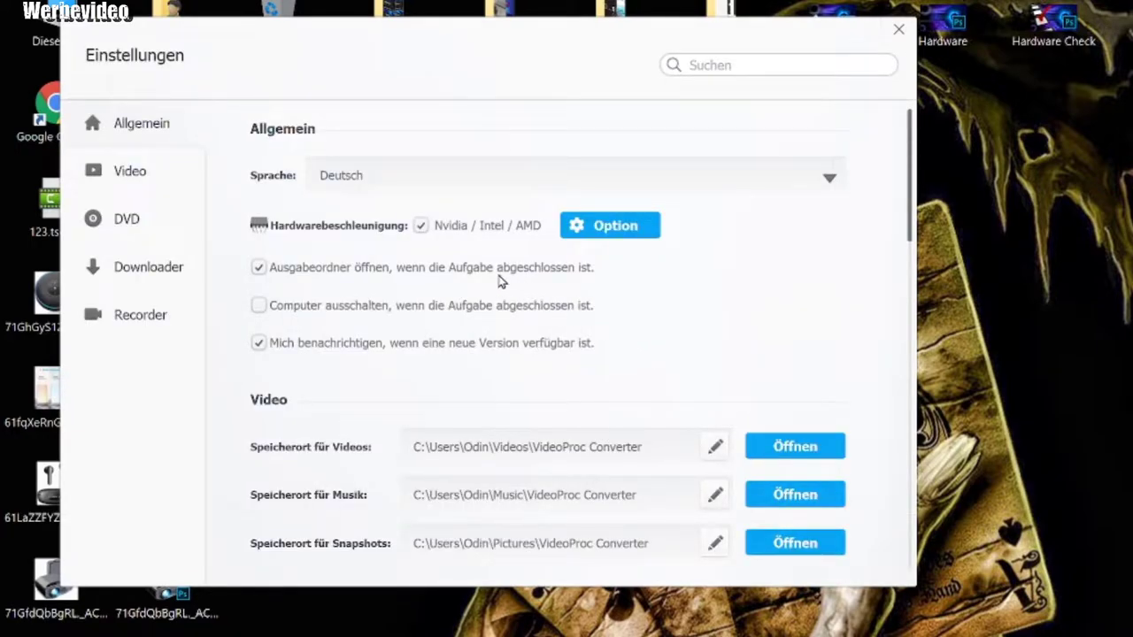
Examine the general options and the storage locations for videos, music and snapshots in the Video and DVD settings
scroll(537, 280, "down", 1)
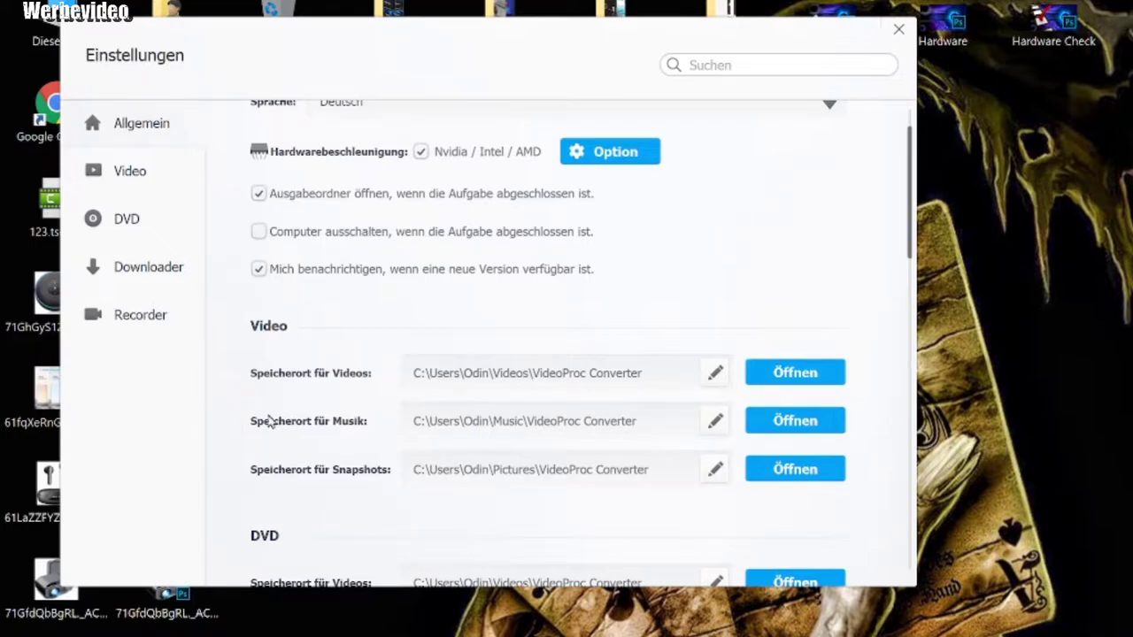
scroll(404, 387, "down", 1)
scroll(528, 399, "down", 10)
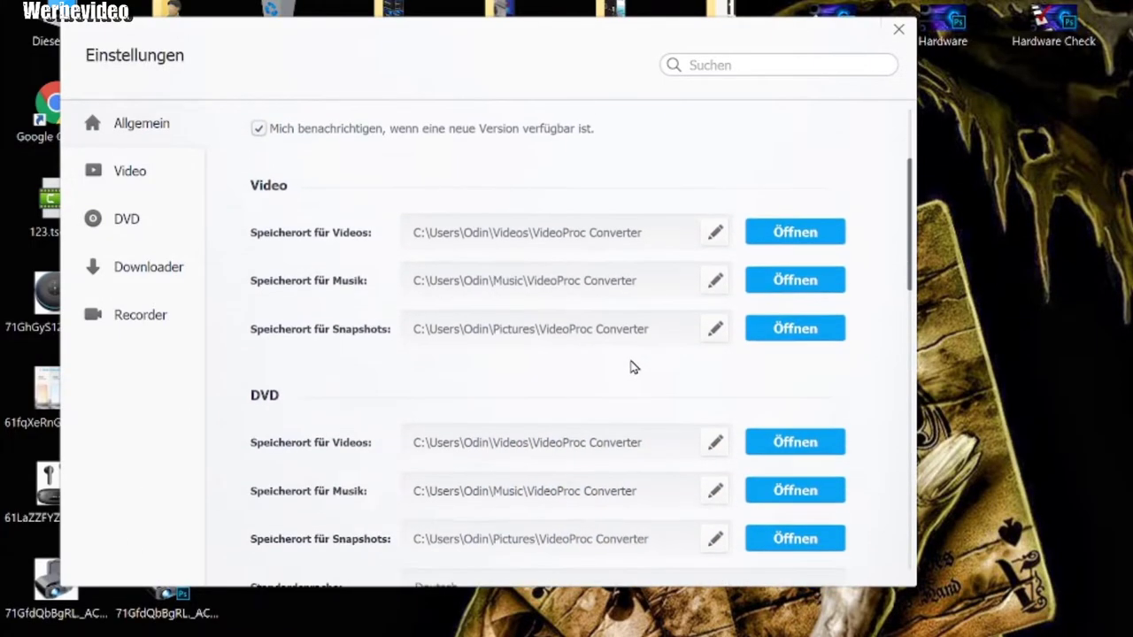
scroll(316, 194, "down", 1)
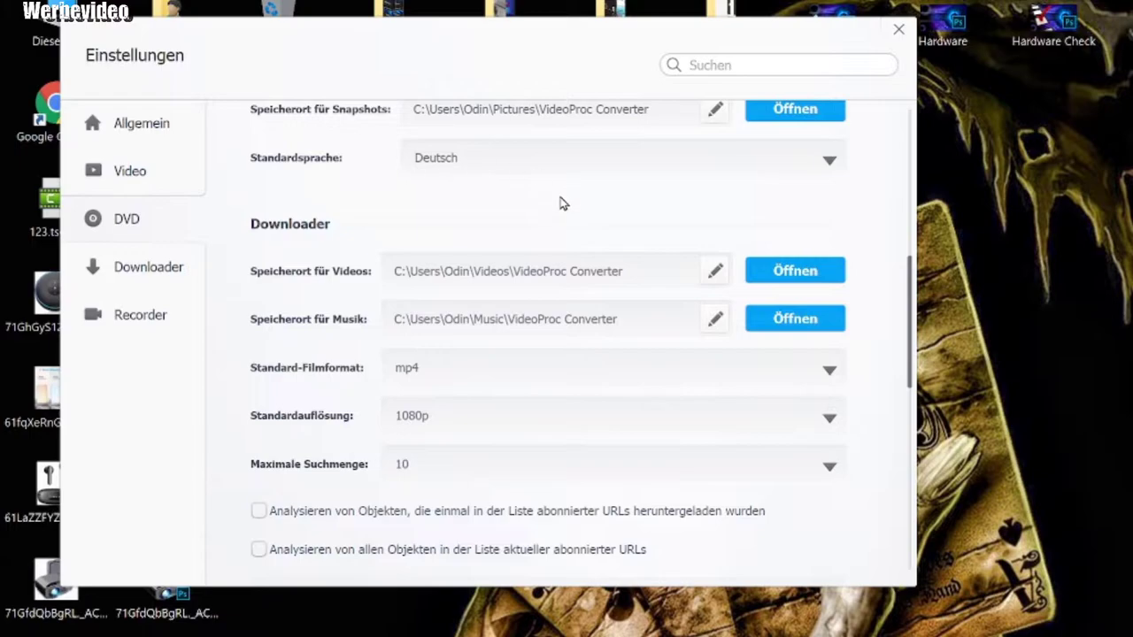
scroll(341, 222, "up", 3)
scroll(346, 327, "up", 1)
scroll(457, 344, "down", 3)
scroll(531, 412, "down", 1)
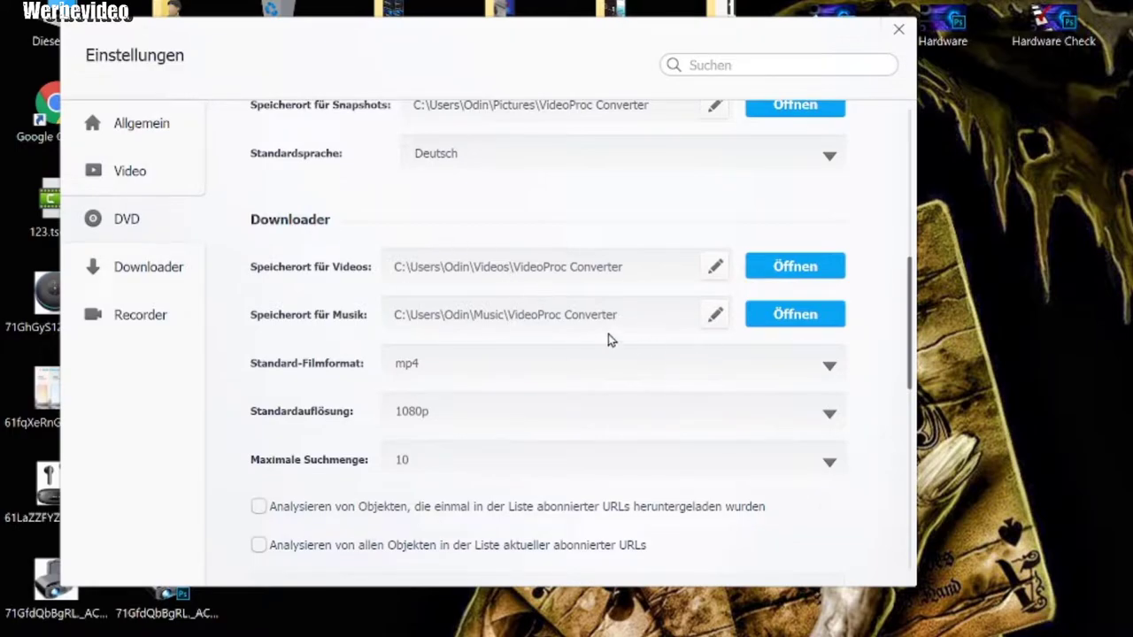
Examine the Downloader settings for default format, resolution, search limit and proxy
scroll(587, 331, "down", 3)
scroll(703, 413, "down", 2)
scroll(469, 389, "down", 5)
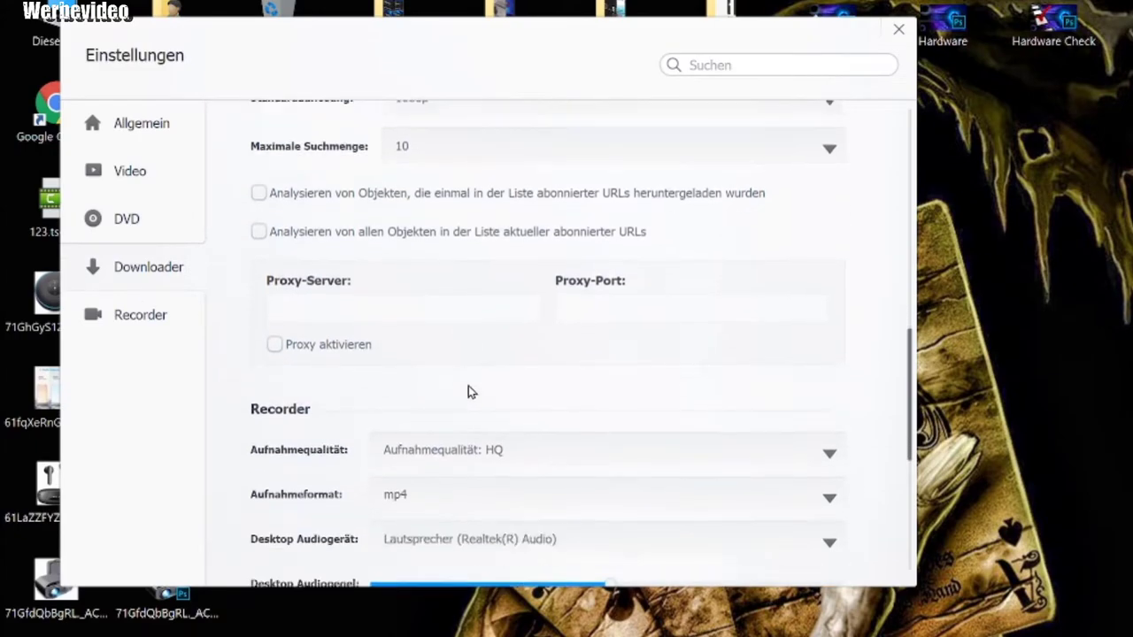
scroll(491, 294, "down", 1)
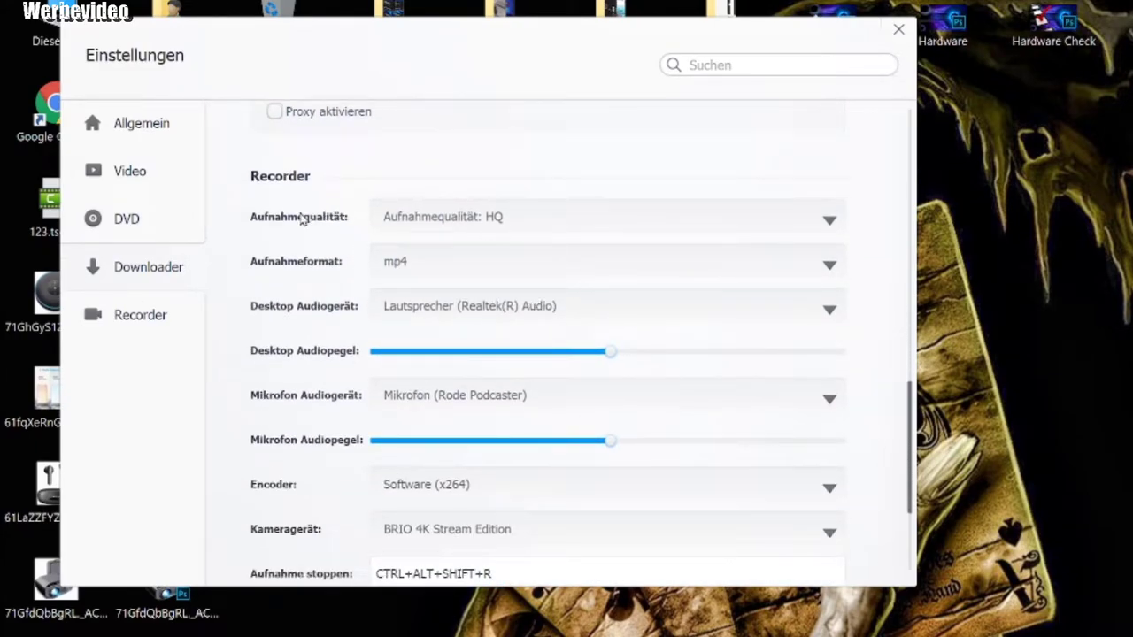
Review the Recorder settings, including the recording quality, encoder choices, hotkeys and display options, and close the settings
scroll(332, 284, "down", 1)
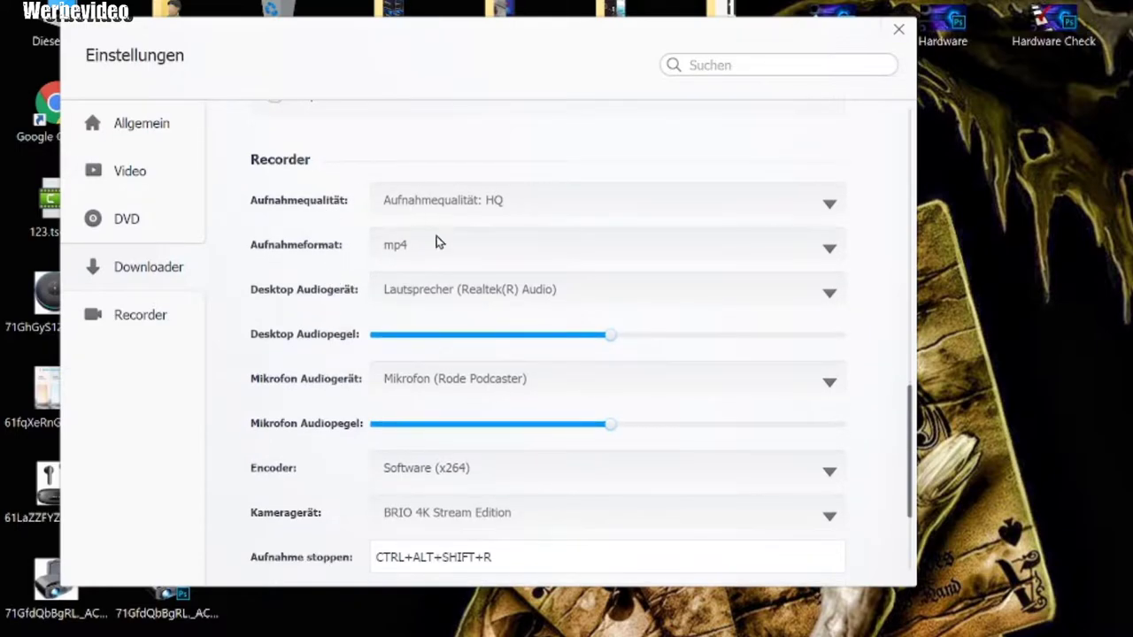
scroll(438, 282, "down", 1)
scroll(437, 281, "up", 1)
left_click(500, 214)
left_click(489, 477)
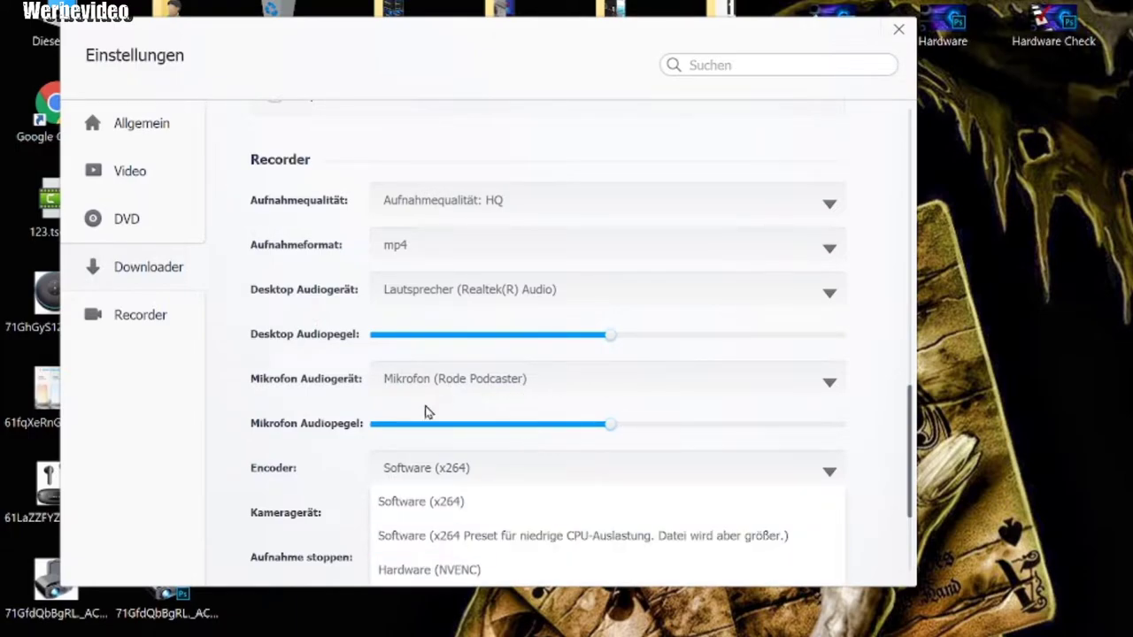
scroll(413, 404, "down", 3)
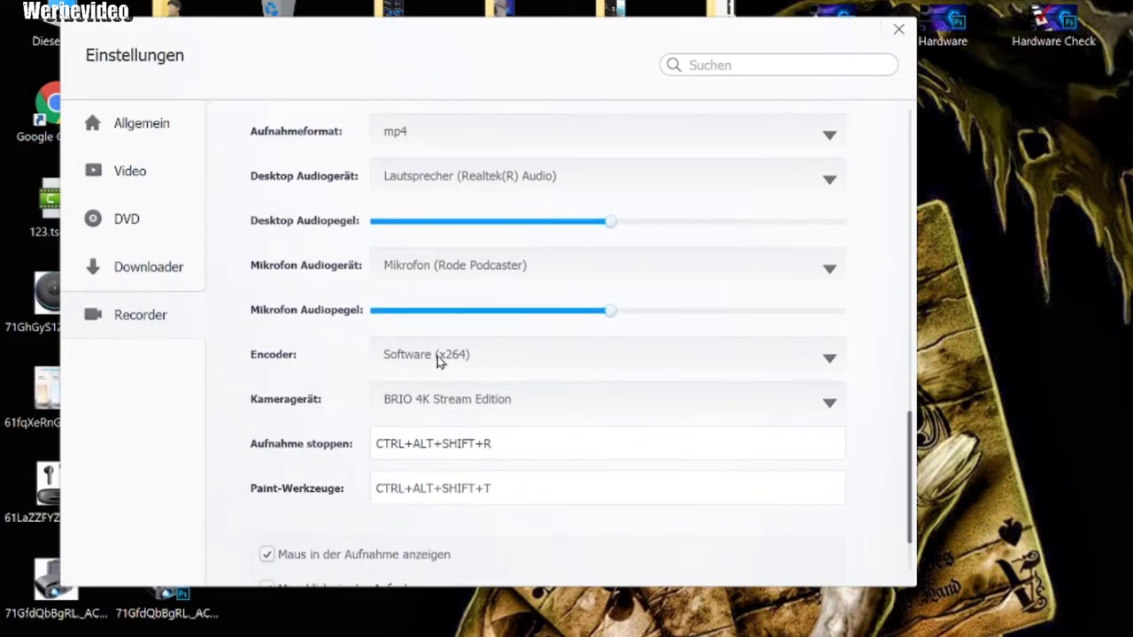
left_click(427, 358)
left_click(228, 331)
scroll(470, 364, "down", 3)
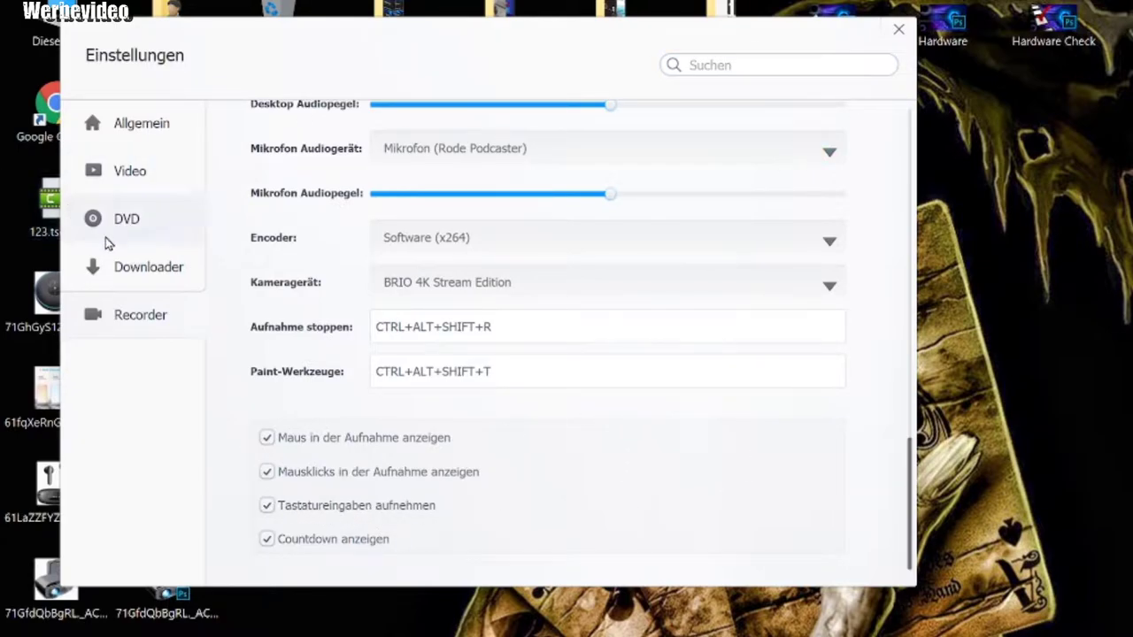
left_click(898, 30)
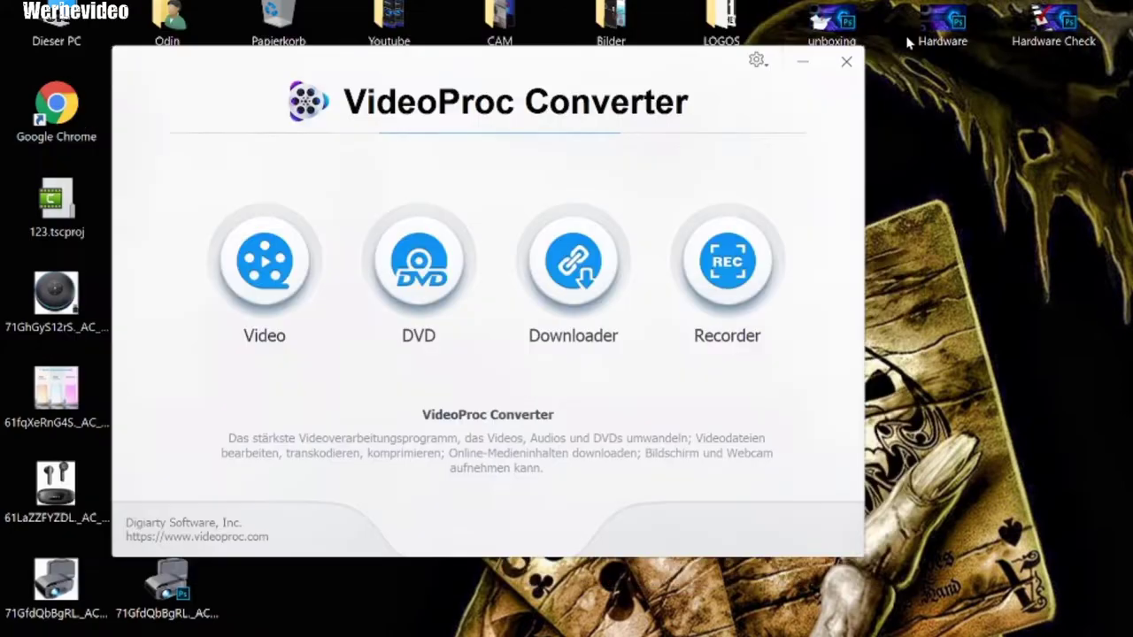
Open the Video conversion module, return to the start screen and open the module again
left_click(260, 274)
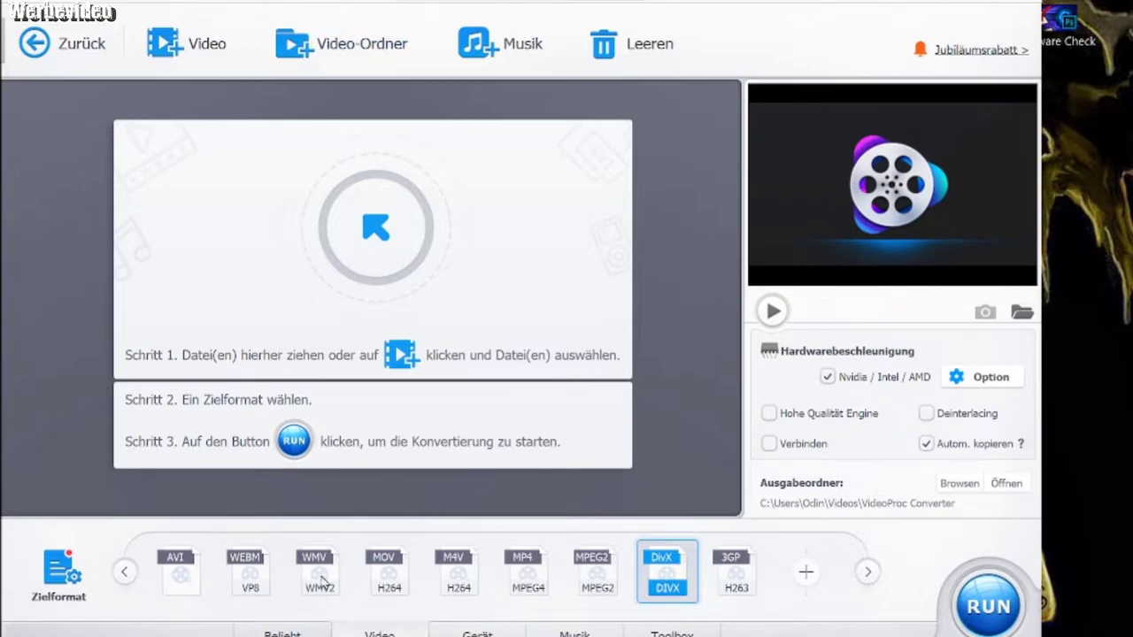
left_click(40, 50)
left_click(263, 266)
View the pickers for adding video files and a video folder, cancelling each without a selection
left_click(204, 57)
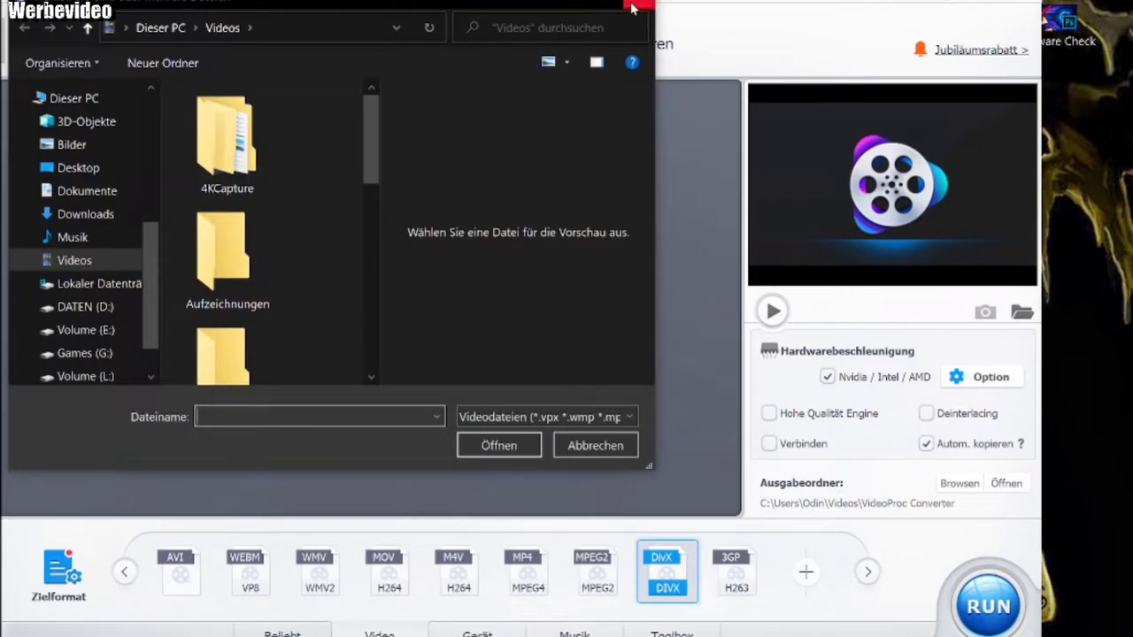
key("Escape")
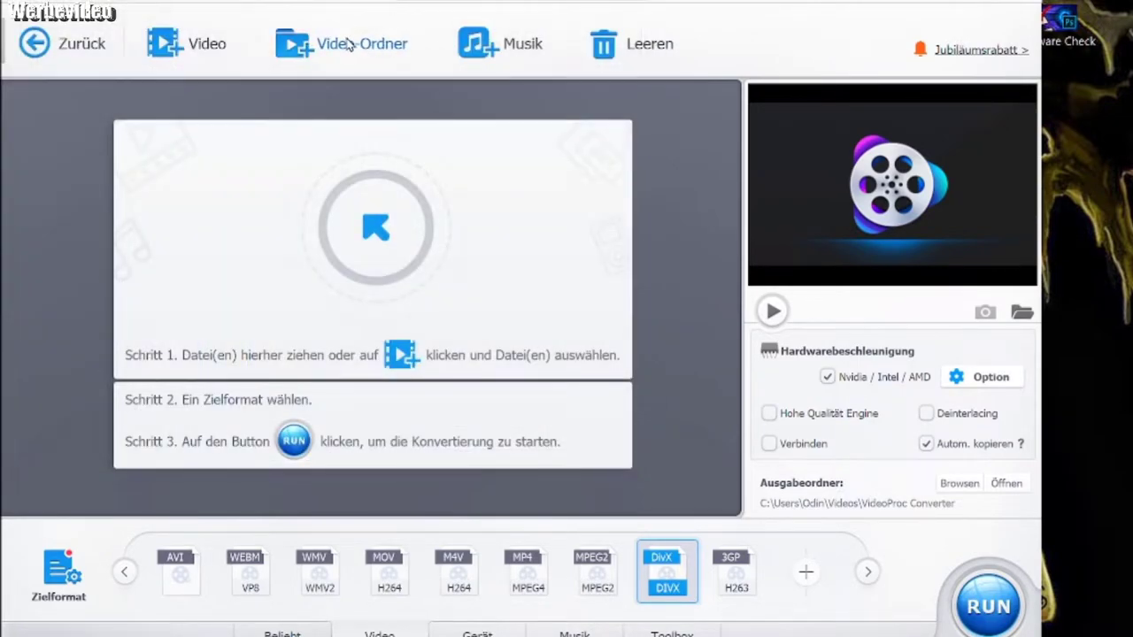
left_click(349, 44)
left_click(640, 5)
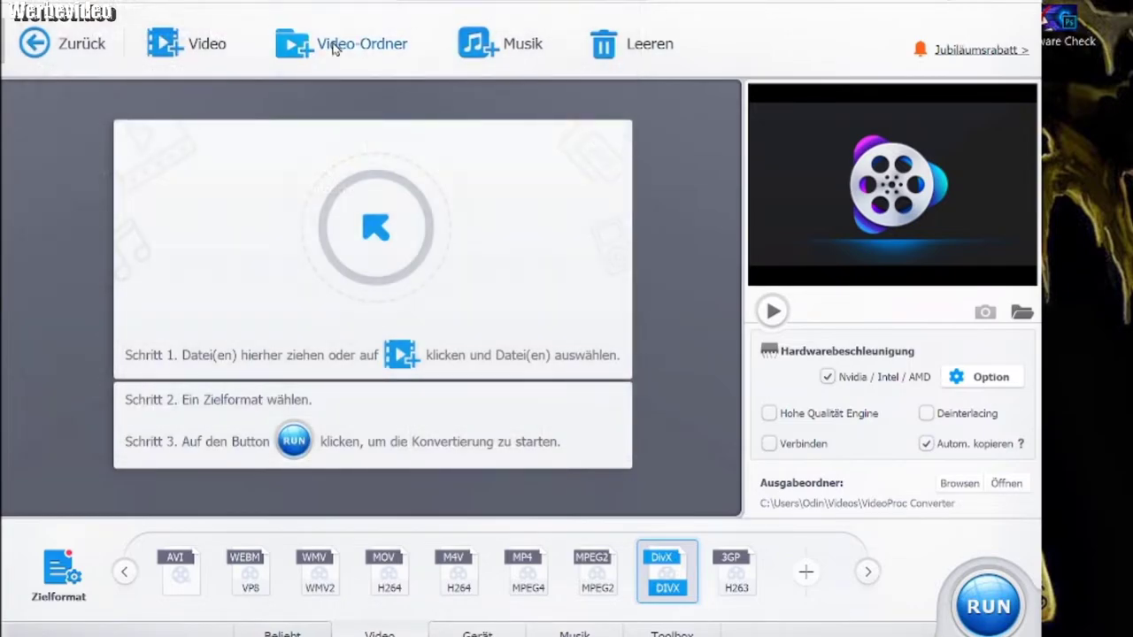
Open the video file picker and the video folder picker once more, closing each without a selection
left_click(213, 50)
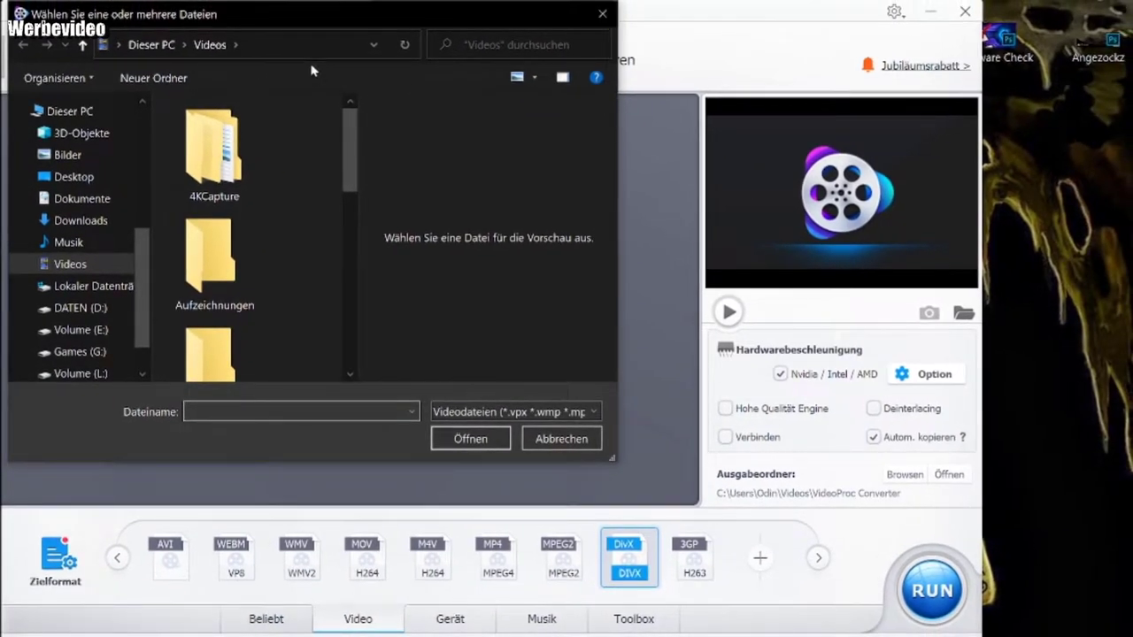
left_click(602, 15)
left_click(344, 58)
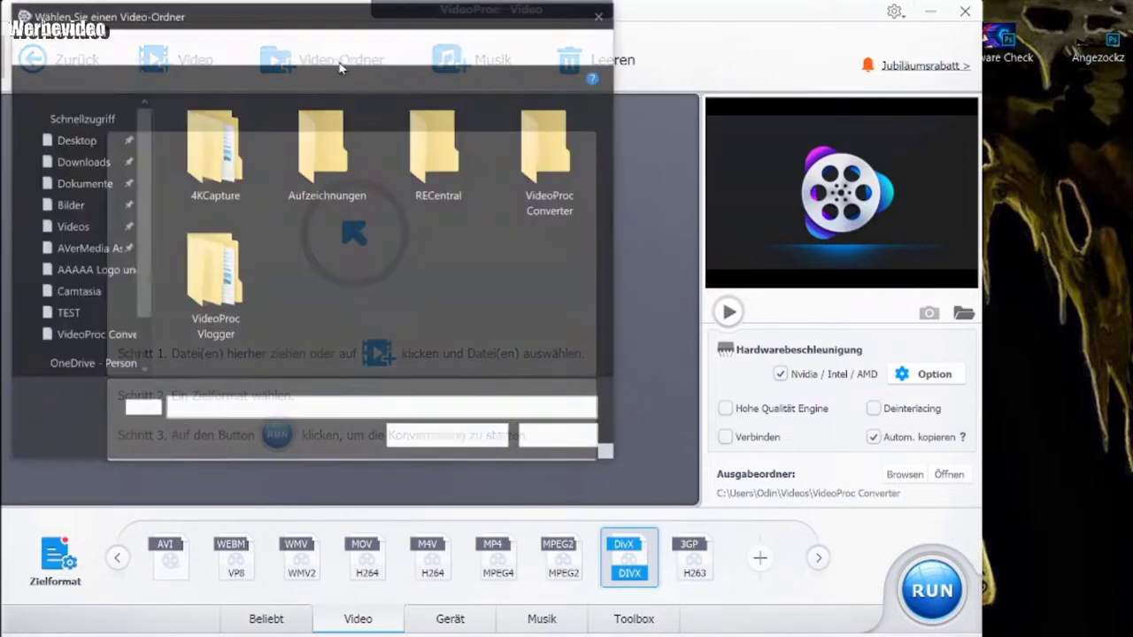
left_click(602, 14)
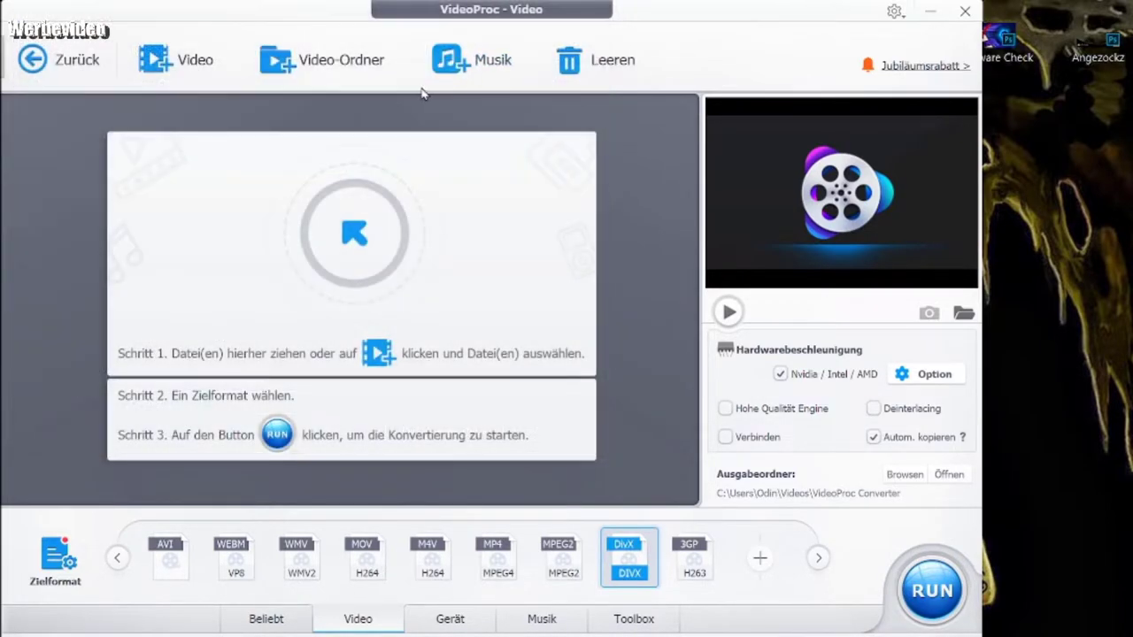
Enlarge the video file picker to view the Videos folder's contents and compare it with the video folder picker, selecting nothing
left_click(181, 62)
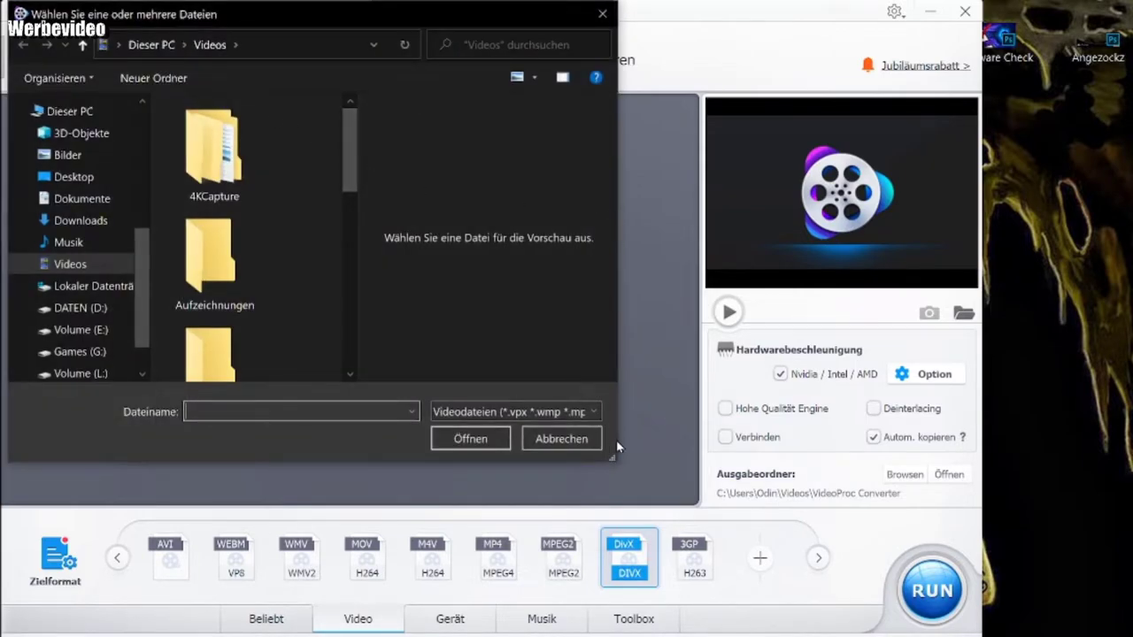
left_click_drag(617, 462, 1015, 636)
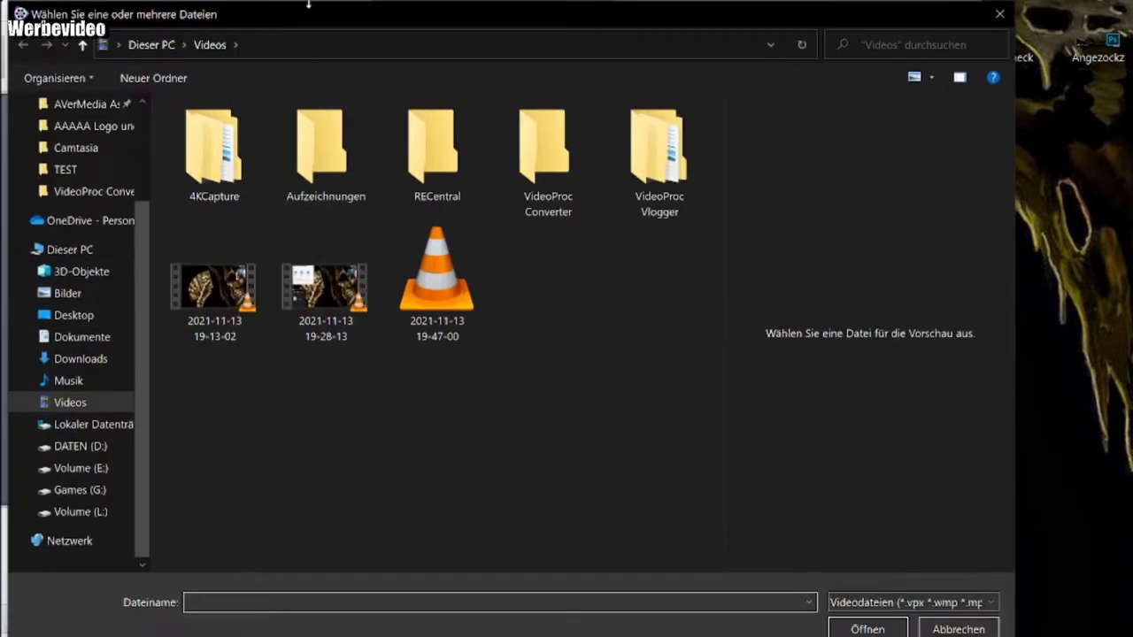
left_click(999, 14)
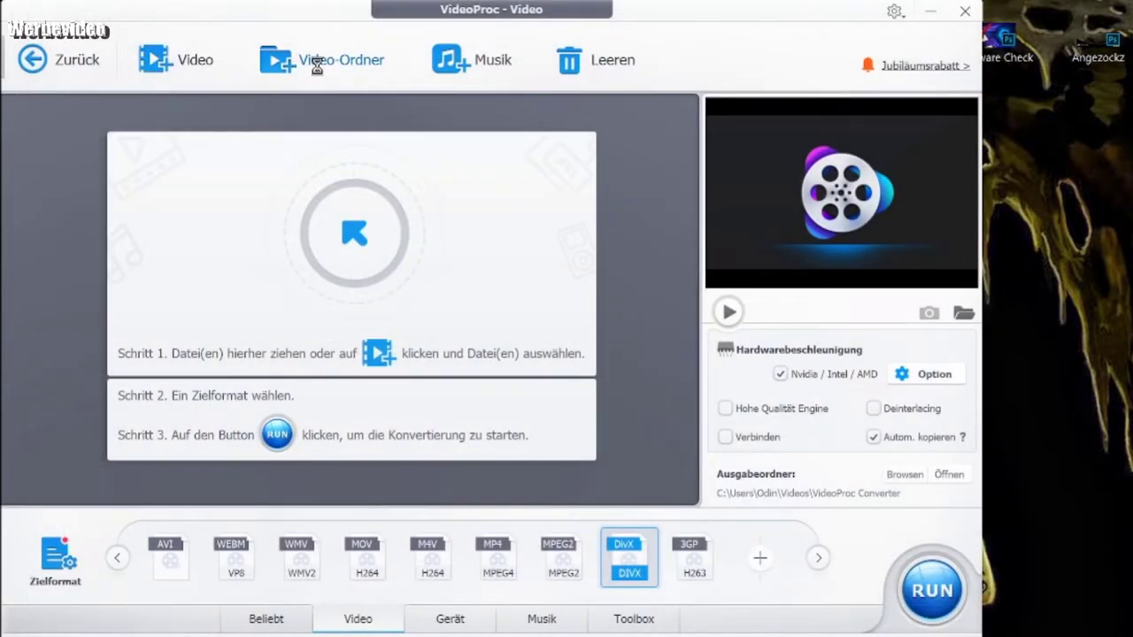
left_click(274, 61)
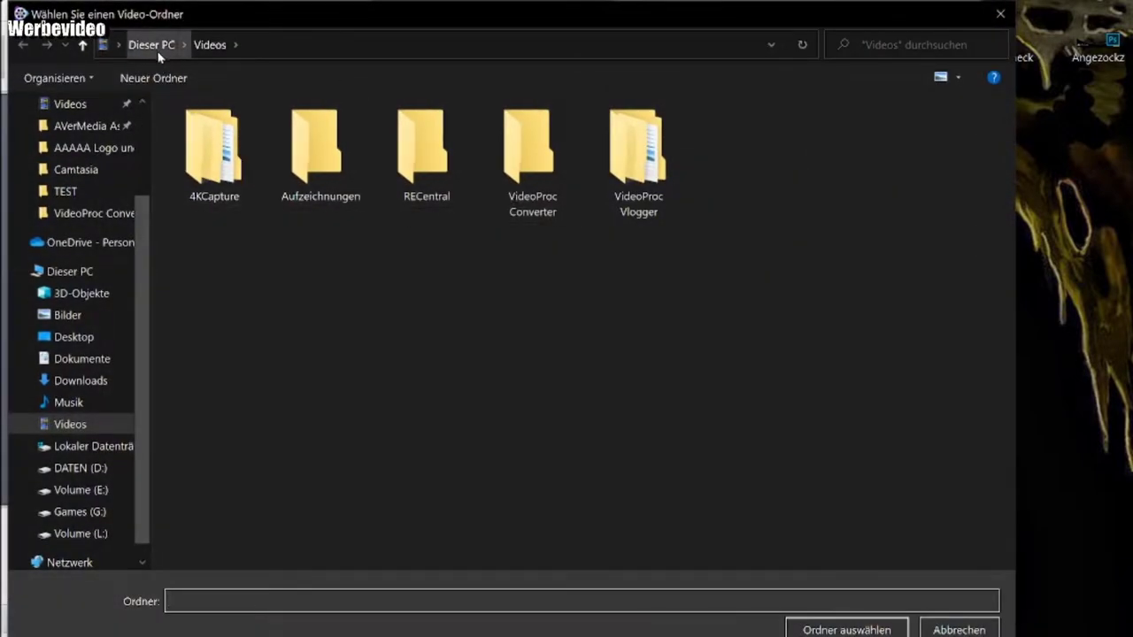
left_click(999, 14)
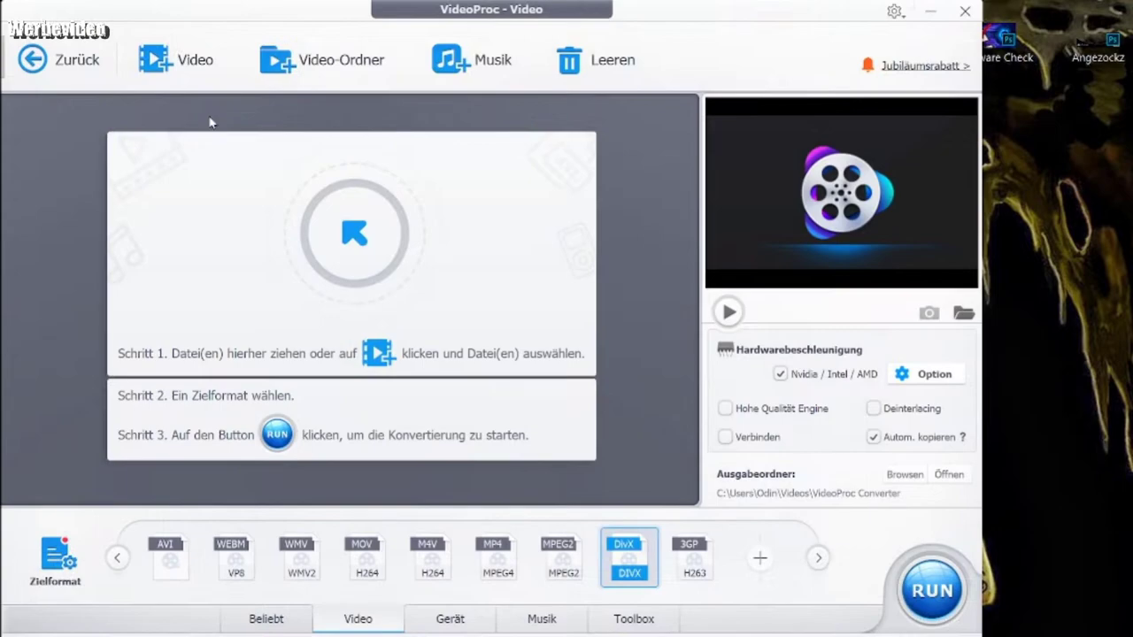
Recheck the video file and folder pickers and view the music file picker, closing each without a selection
left_click(182, 71)
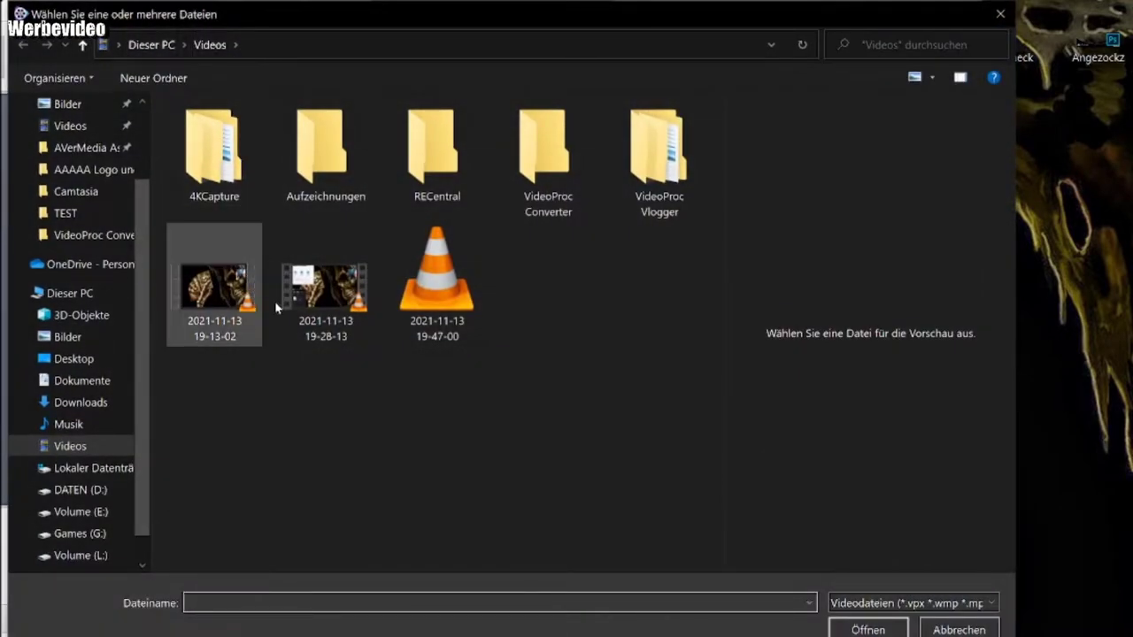
left_click(999, 14)
left_click(302, 62)
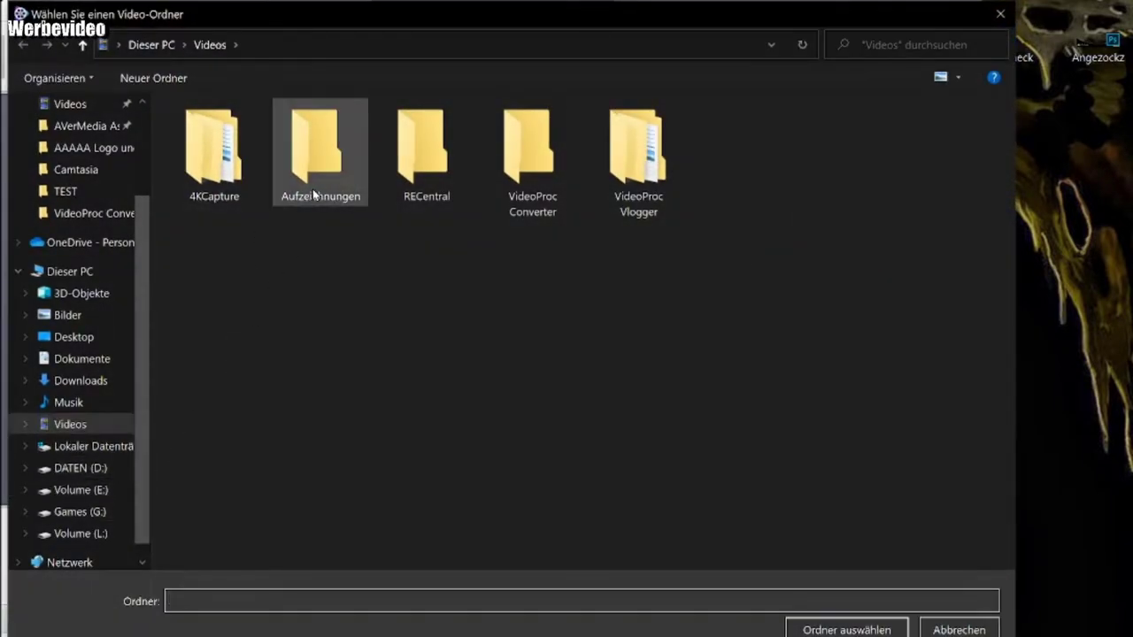
left_click(999, 14)
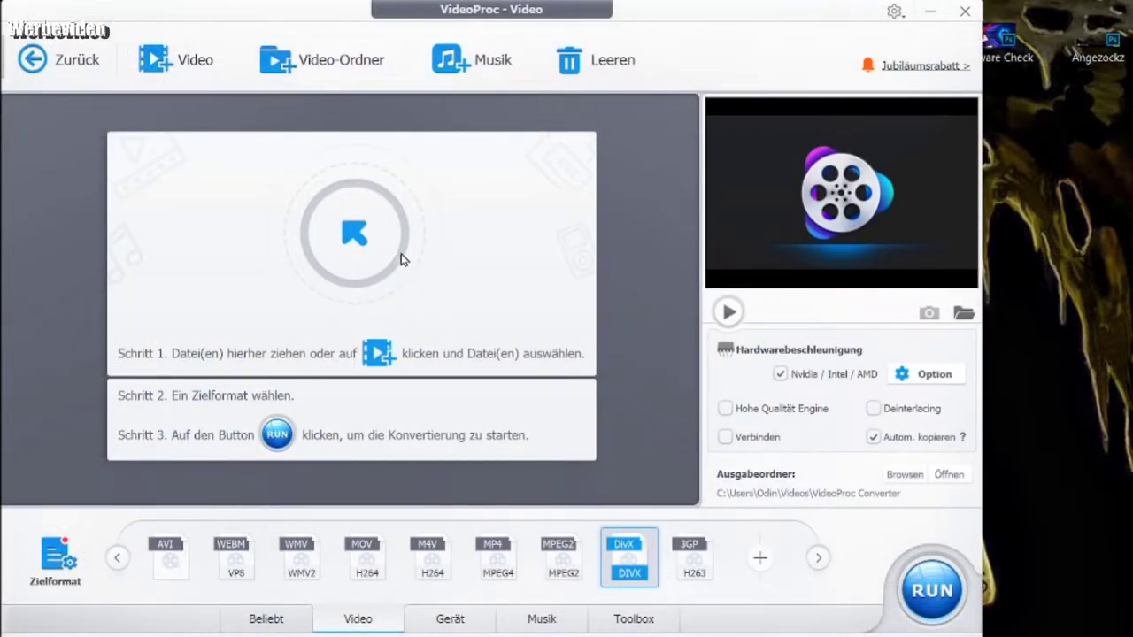
left_click(456, 60)
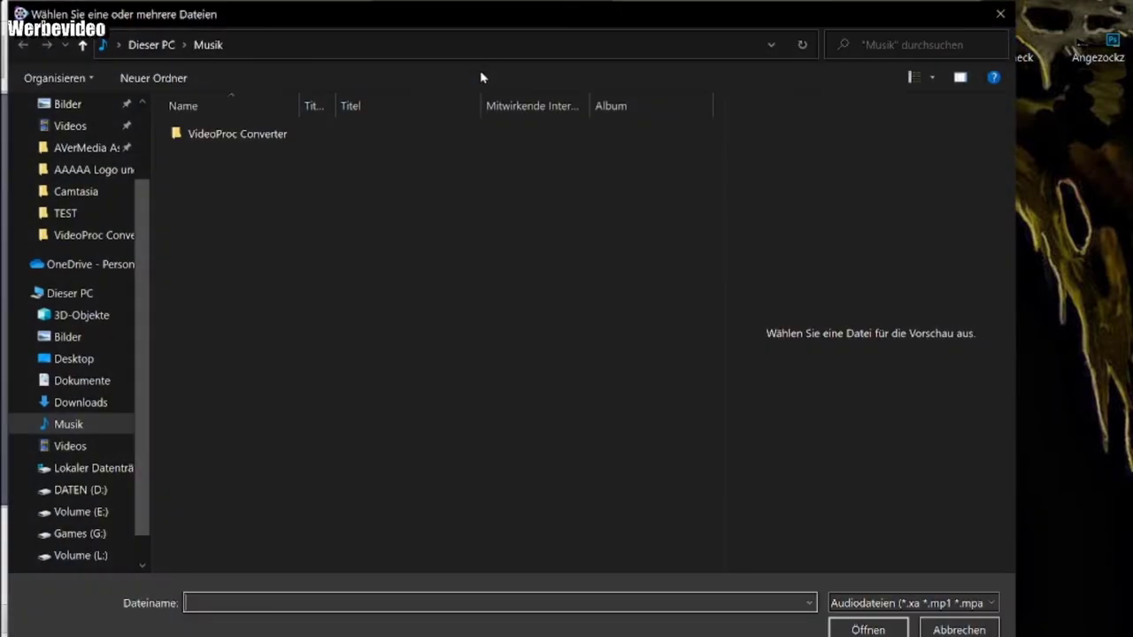
left_click(1000, 13)
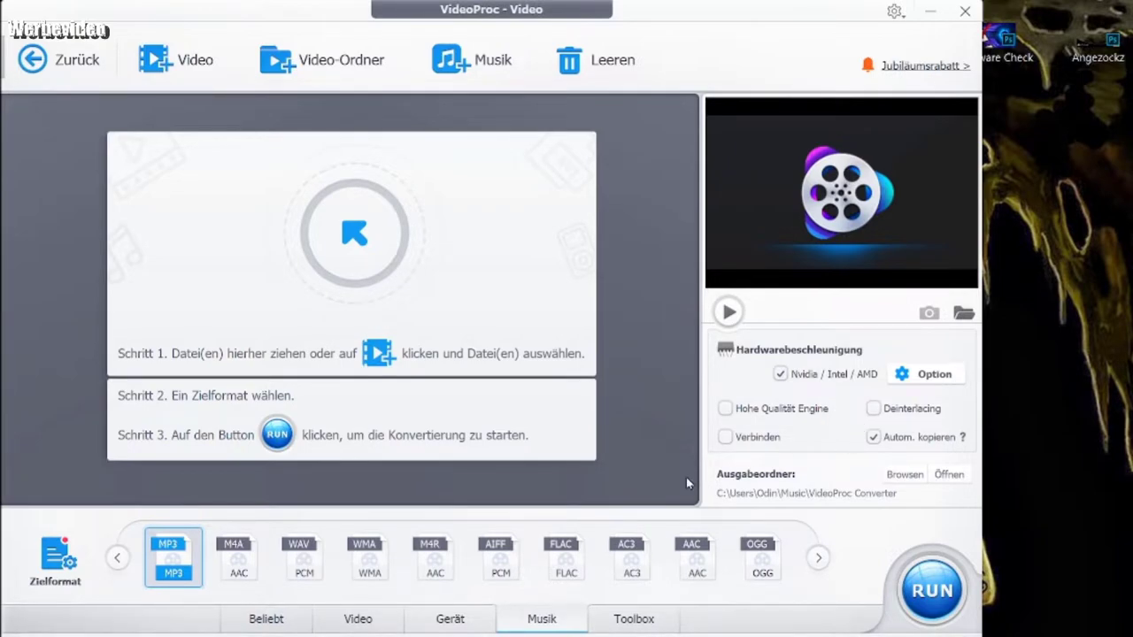
Open the target format profiles, browse the categories and view the Hi-Fi Video and Toolbox profiles
left_click(60, 564)
scroll(168, 283, "down", 8)
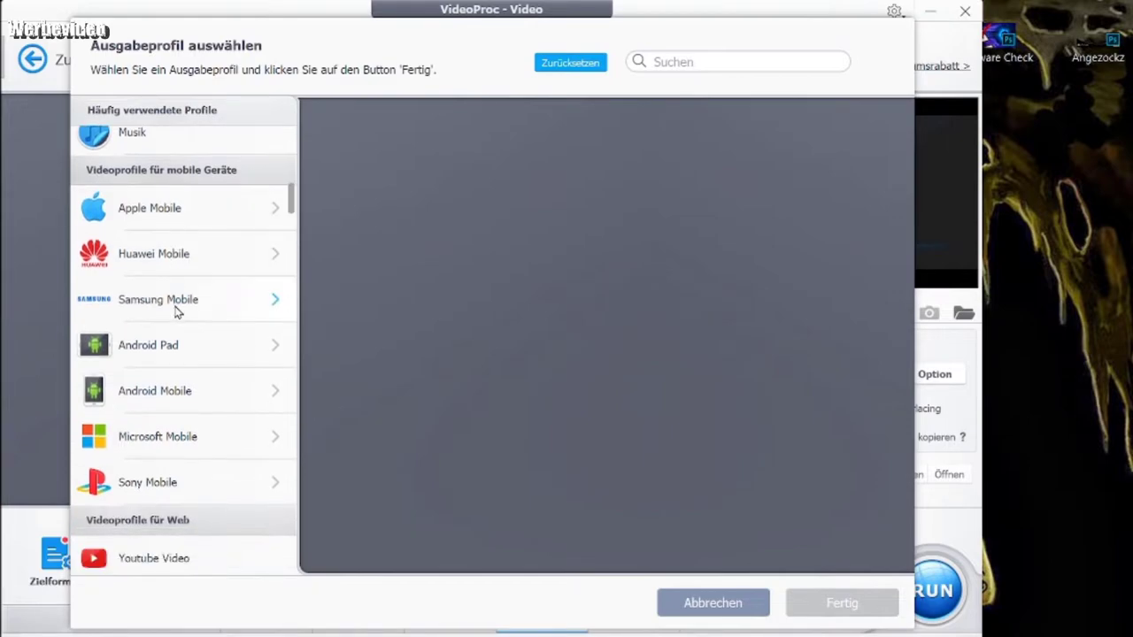
scroll(197, 467, "down", 3)
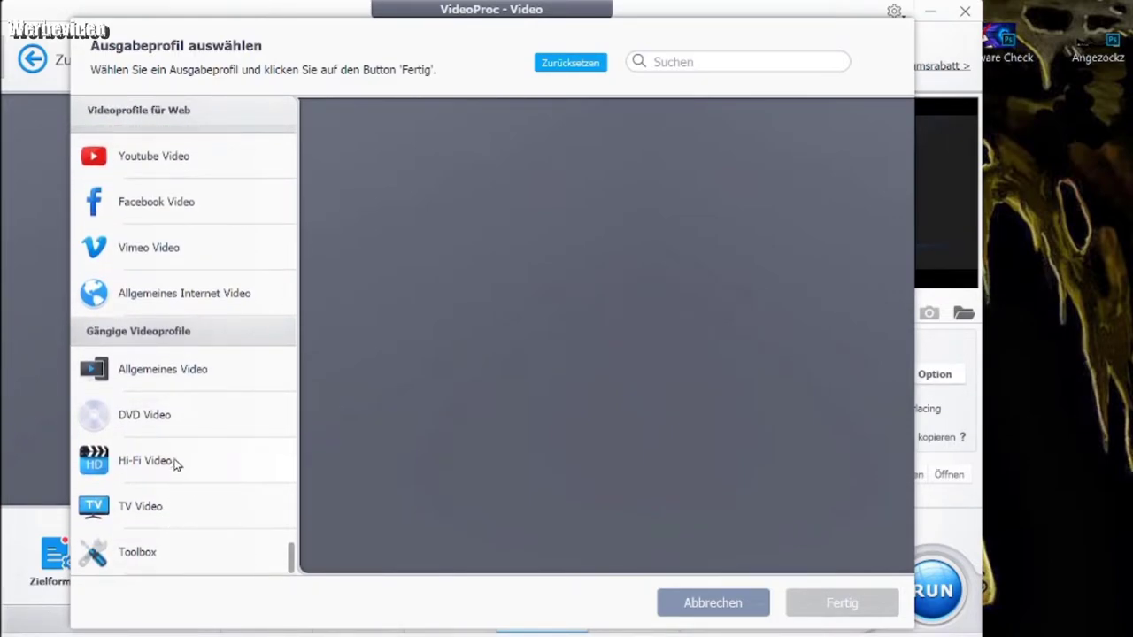
left_click(174, 471)
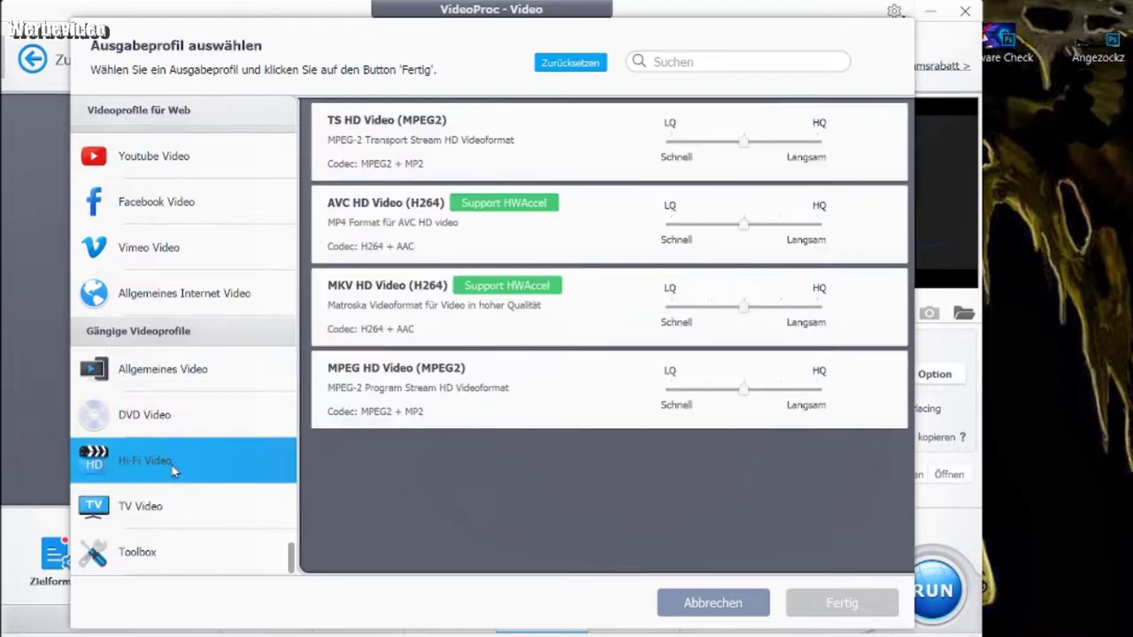
left_click(142, 559)
View the PlayStation 4 Video profiles under Sony Mobile and return to the profile categories
scroll(177, 286, "up", 3)
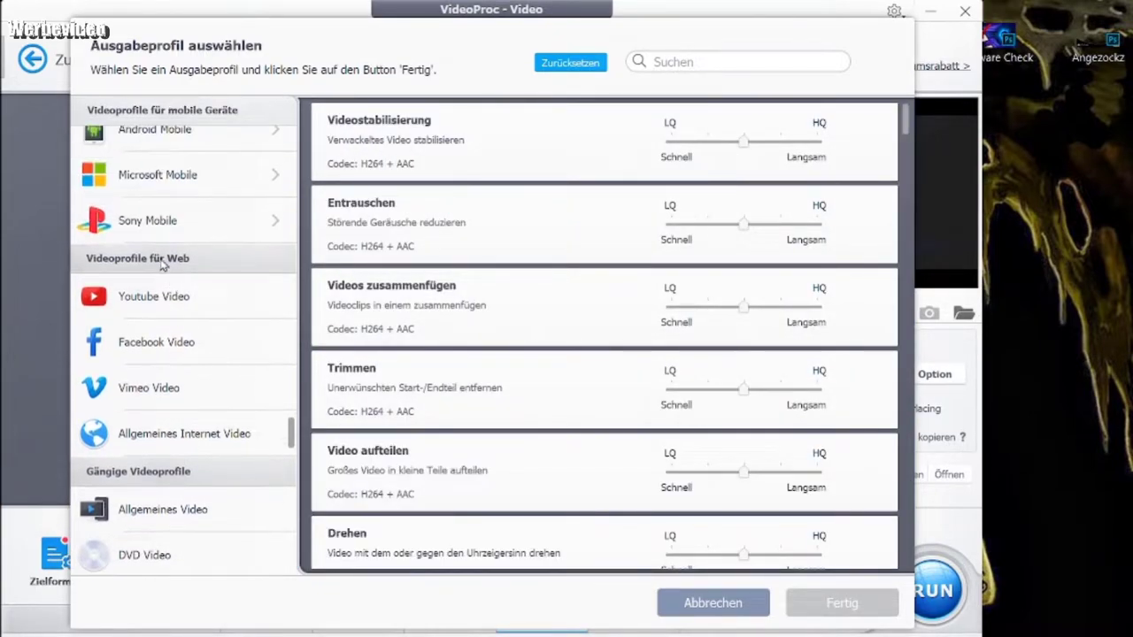
left_click(150, 299)
left_click(148, 237)
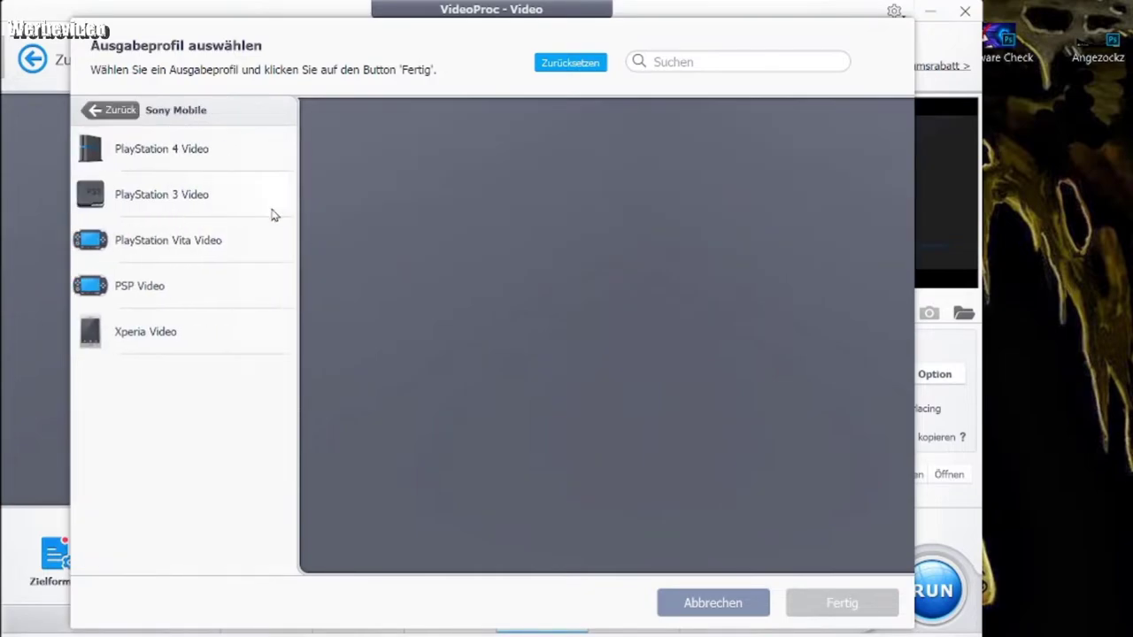
left_click(217, 167)
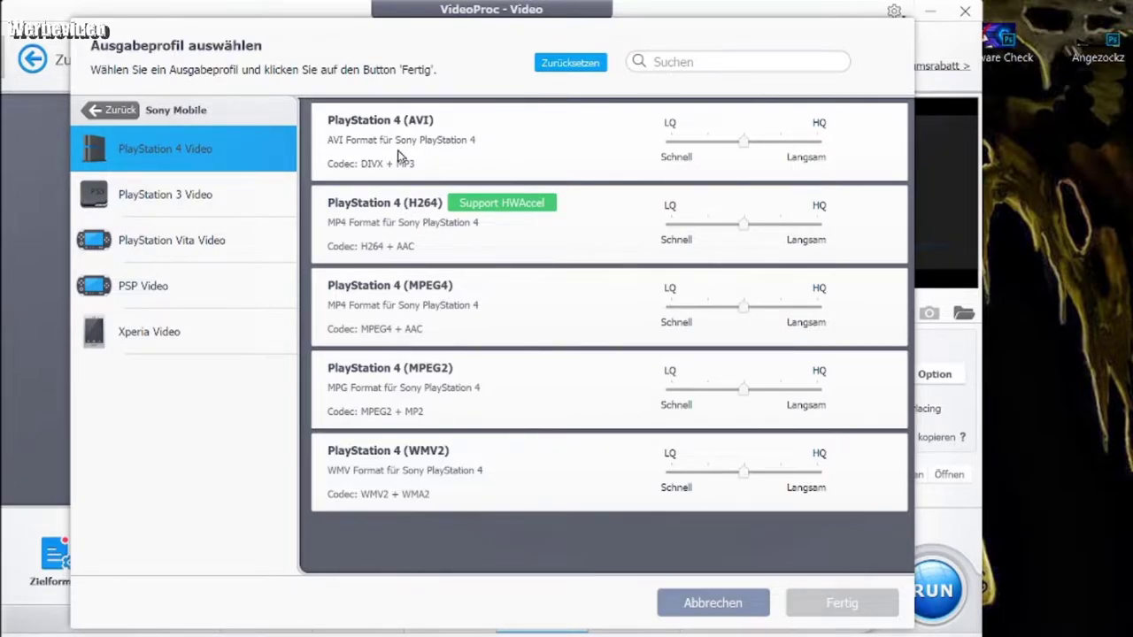
left_click(113, 111)
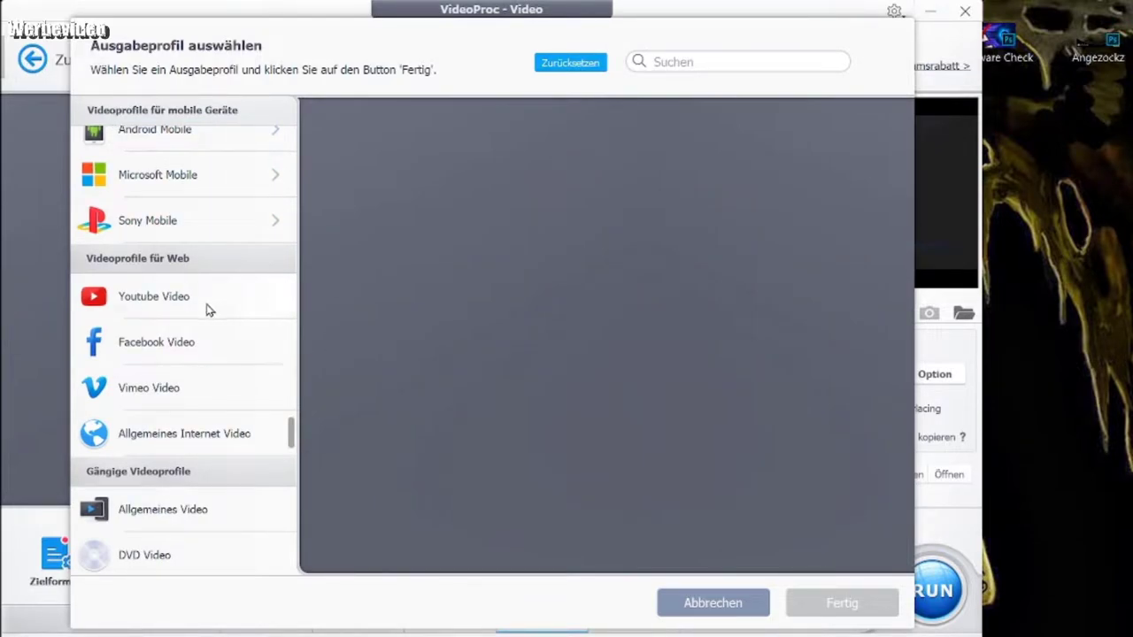
View the device lists under Android Mobile and Apple Mobile, returning to the profile categories after each
scroll(195, 263, "up", 3)
scroll(164, 332, "up", 2)
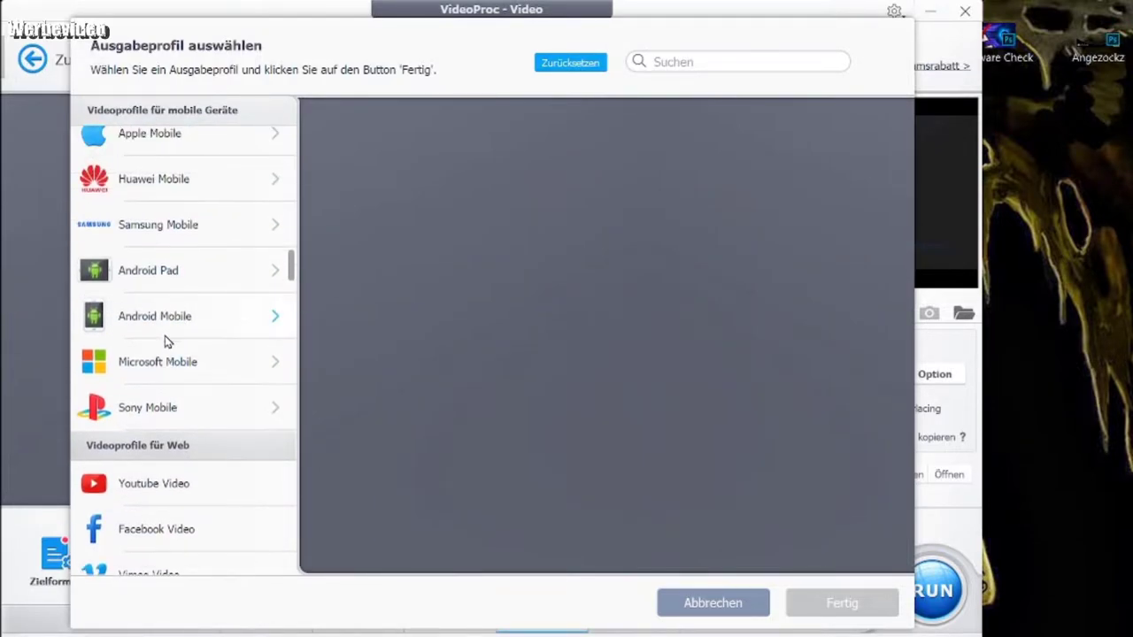
left_click(190, 323)
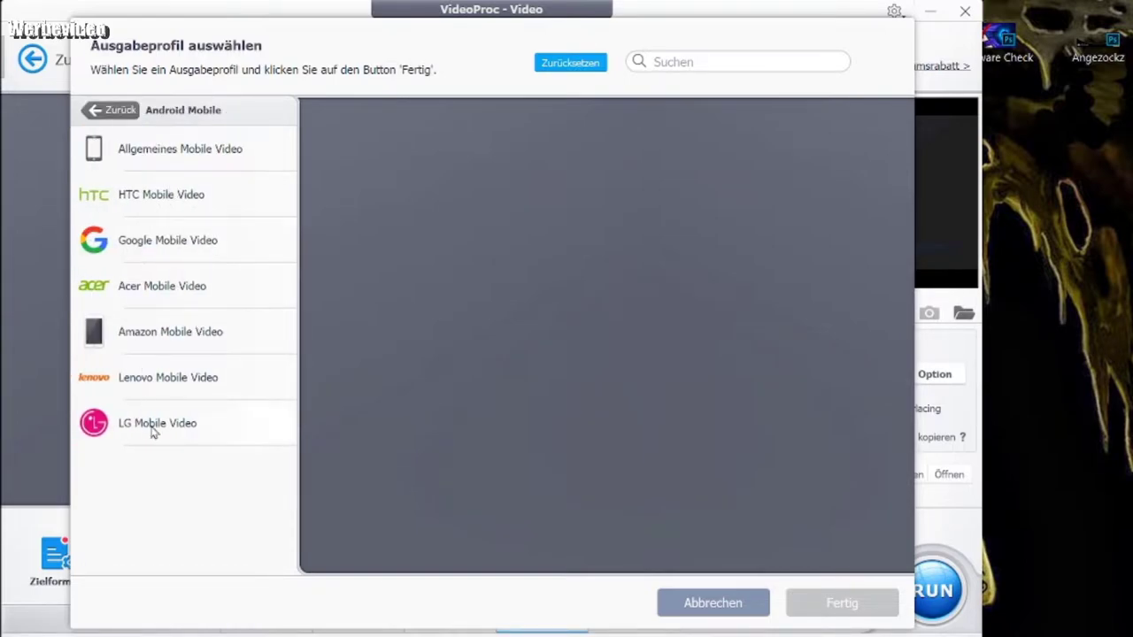
left_click(115, 111)
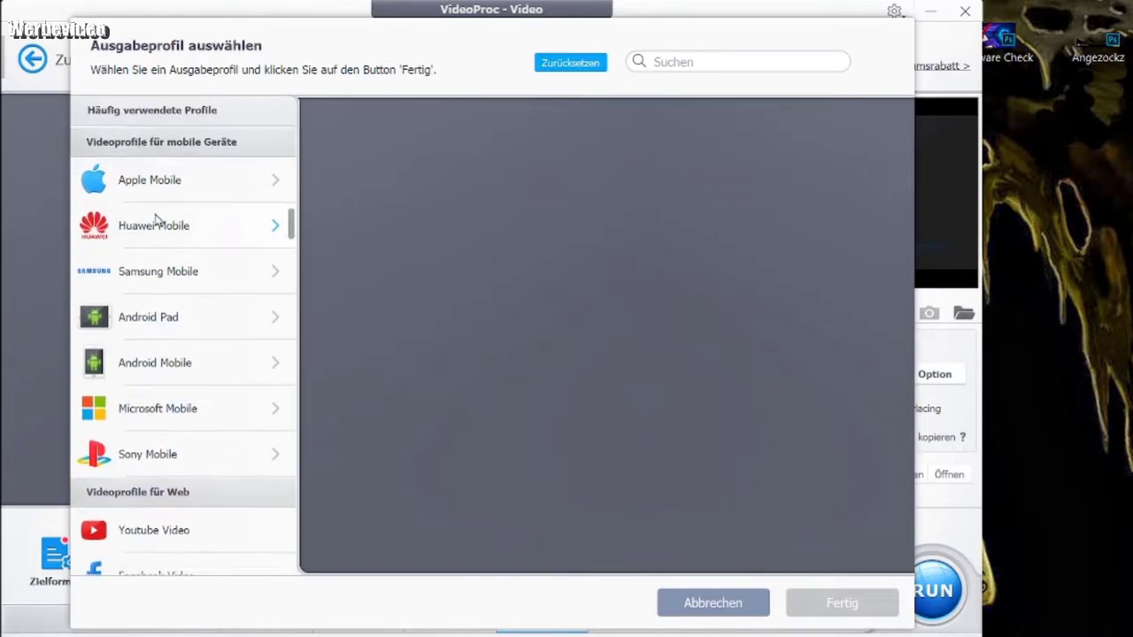
left_click(162, 185)
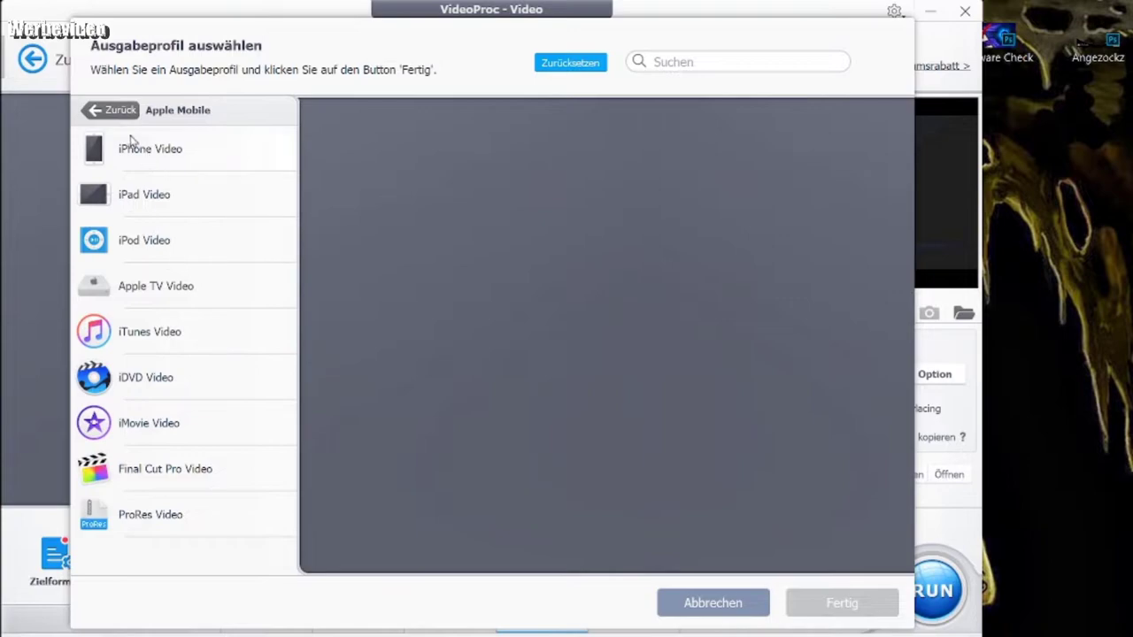
left_click(105, 111)
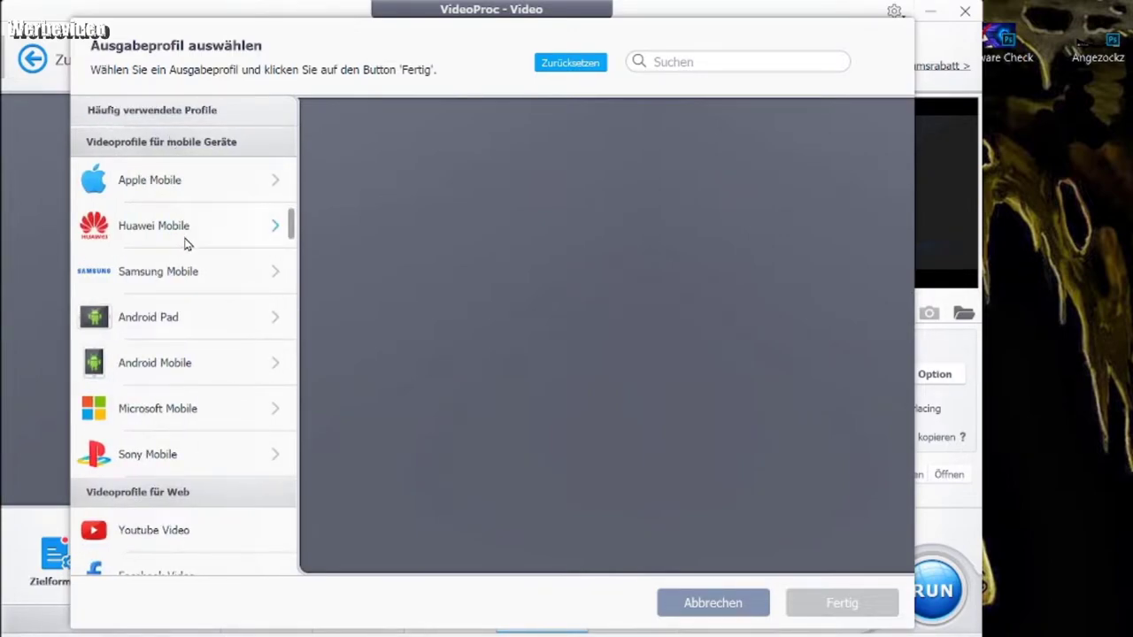
Examine the Musik and Allgemeine Profile output profiles, and cancel the profile selection without choosing one
scroll(186, 230, "up", 1)
left_click(155, 170)
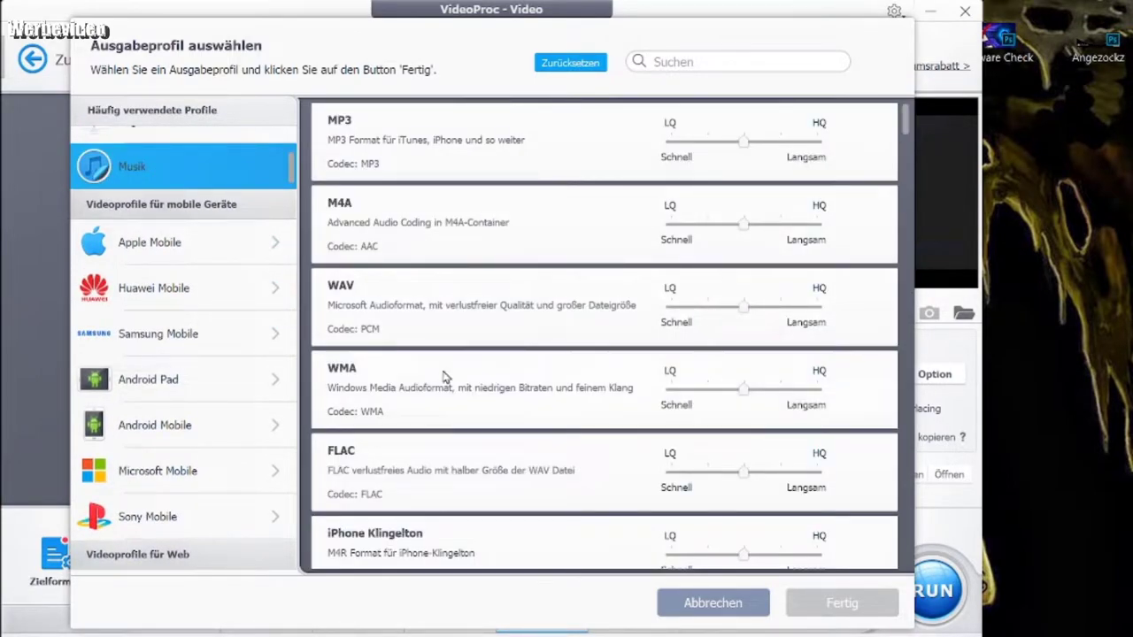
scroll(159, 292, "up", 1)
left_click(174, 155)
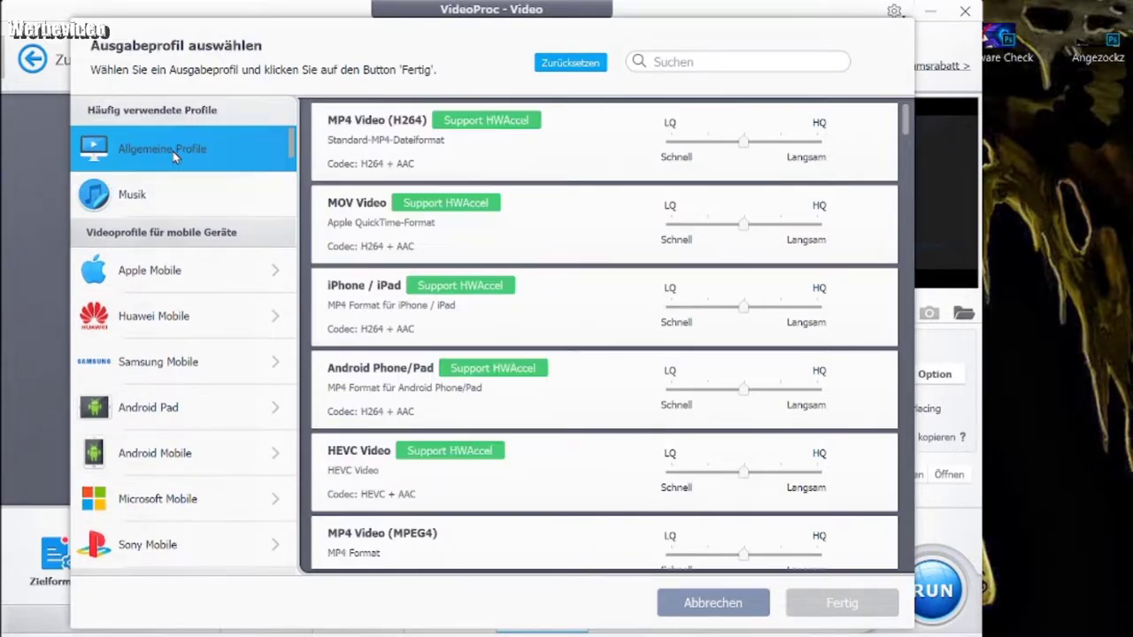
scroll(463, 485, "down", 3)
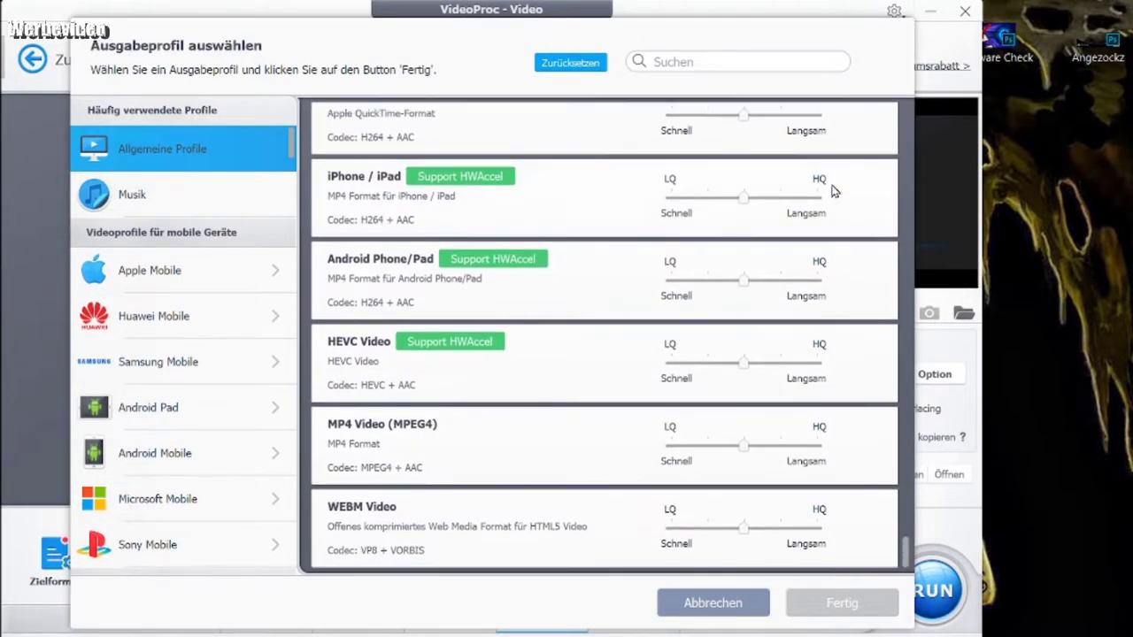
left_click(734, 609)
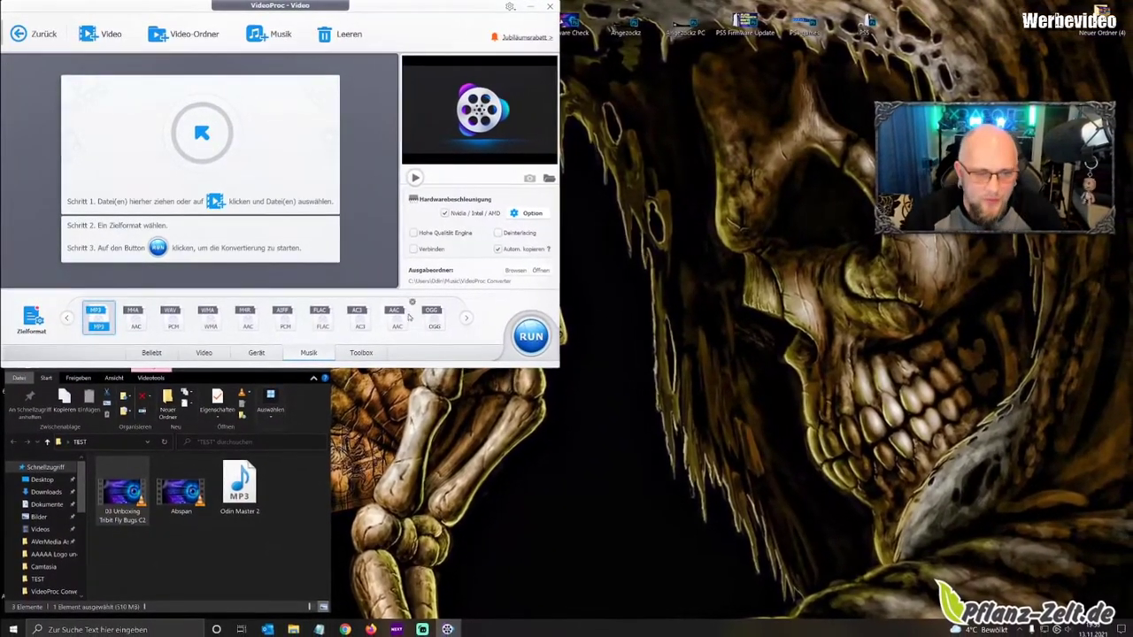
Add the Abspan video from the TEST folder to the conversion list, and play and stop its preview
left_click_drag(180, 490, 187, 170)
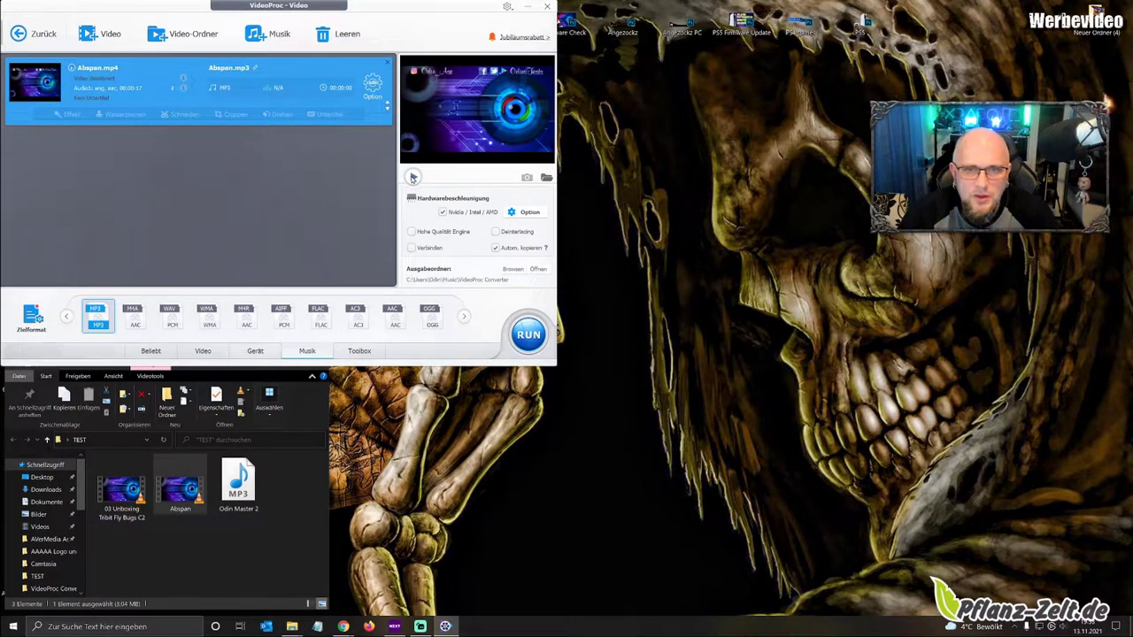
left_click(412, 177)
left_click(412, 177)
left_click(412, 177)
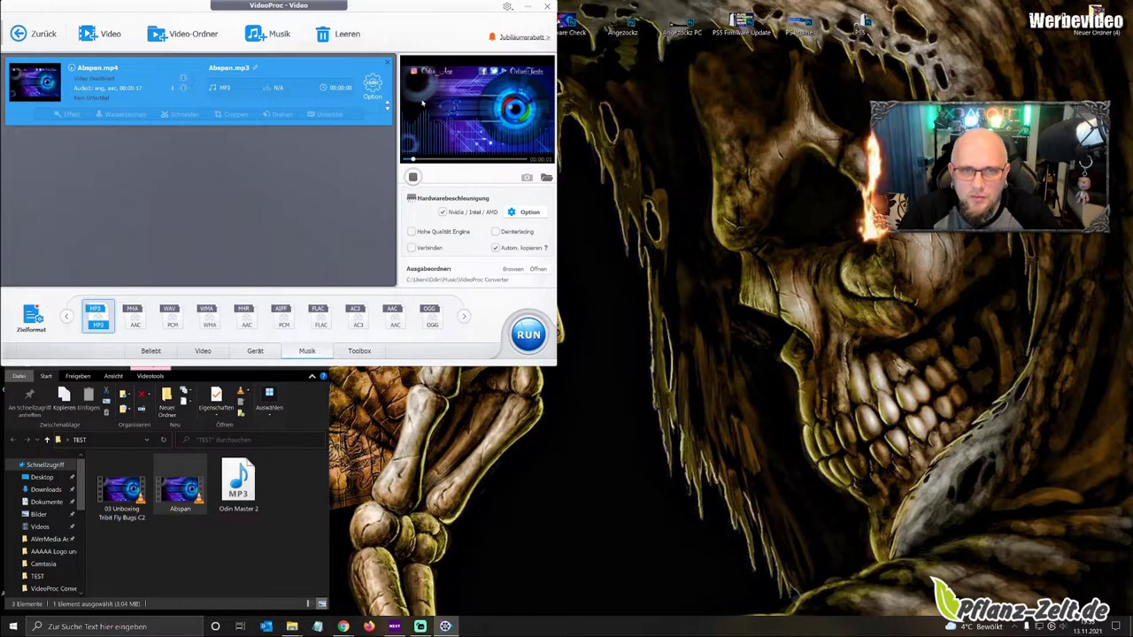
left_click(413, 177)
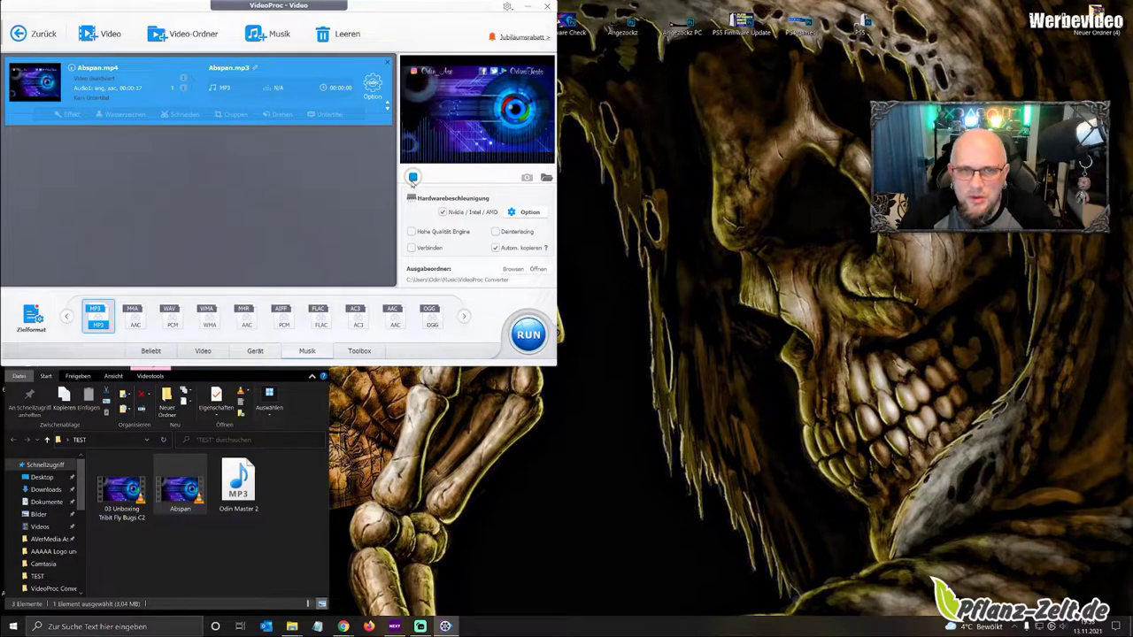
Open the original Abspan video from the TEST folder in the external player and close the player
double_click(180, 487)
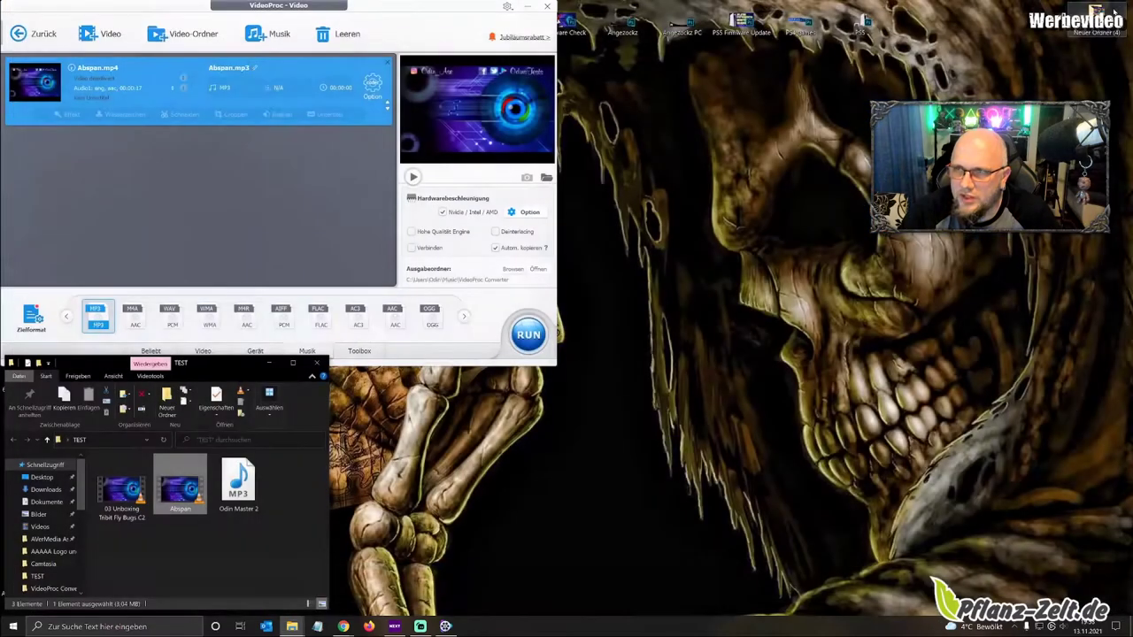
left_click(1124, 5)
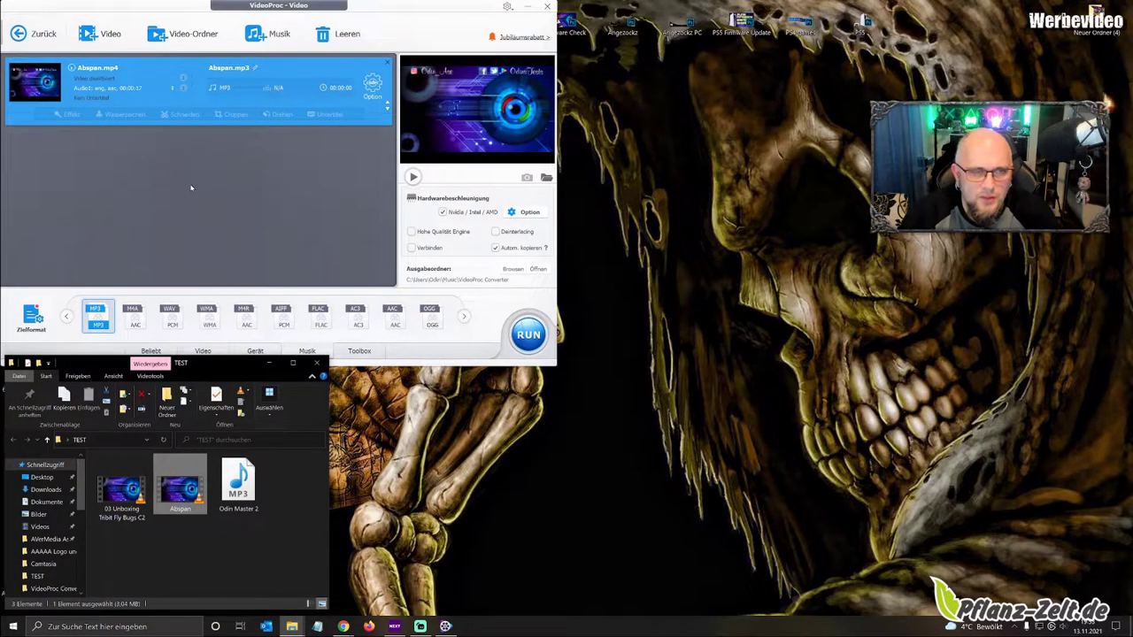
mouse_move(106, 325)
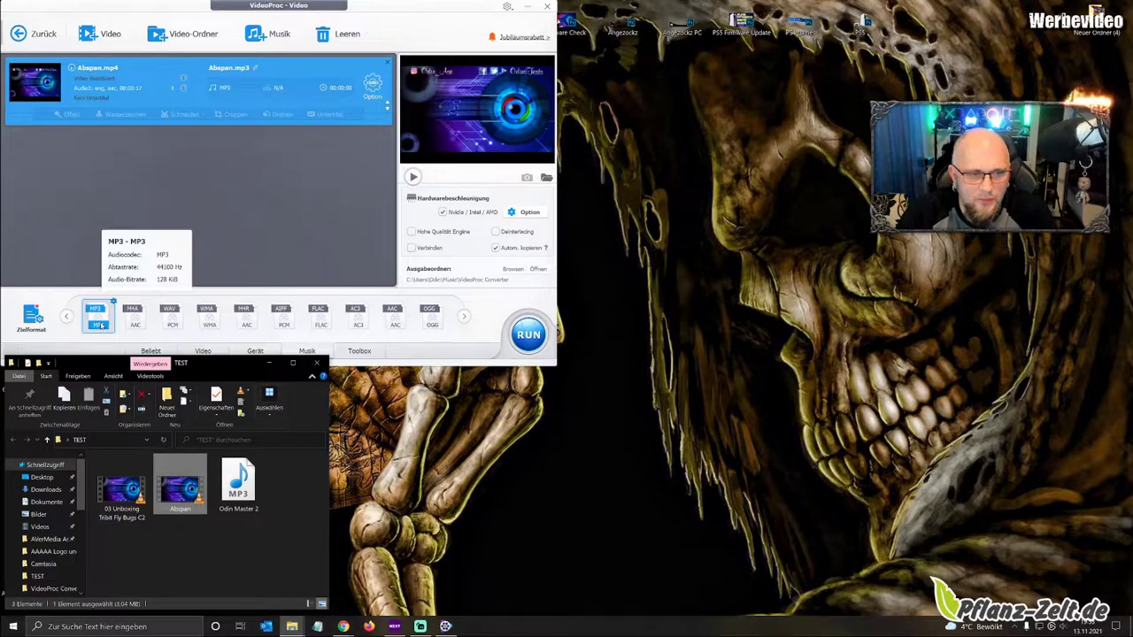
Convert the Abspan video to MP3 and play the resulting Abspan_2 file from the output folder
left_click(527, 335)
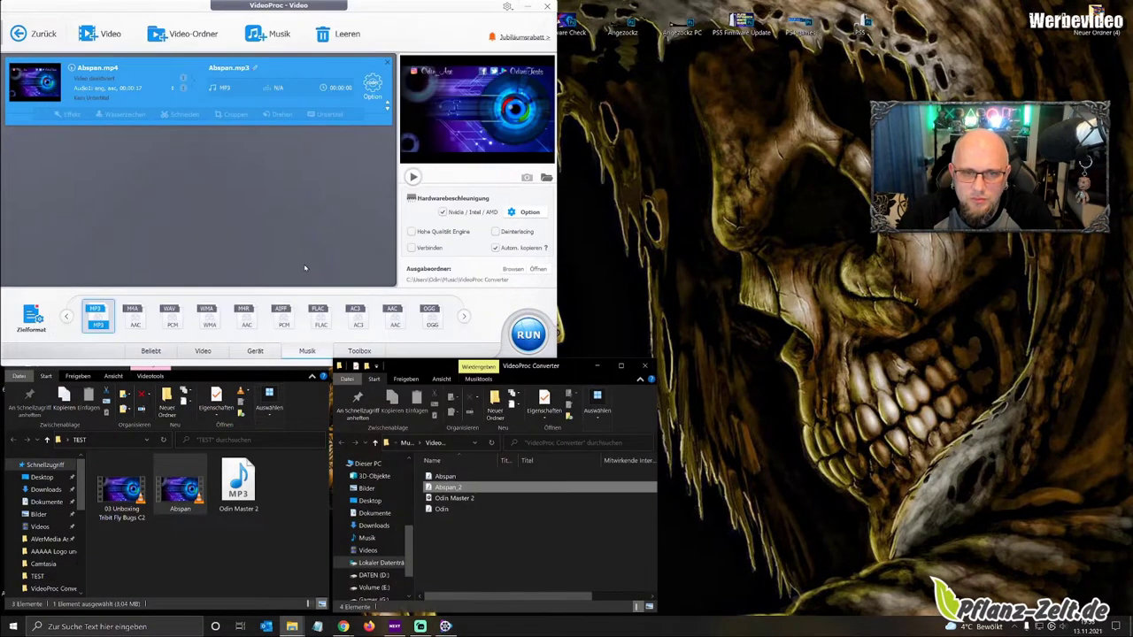
double_click(459, 491)
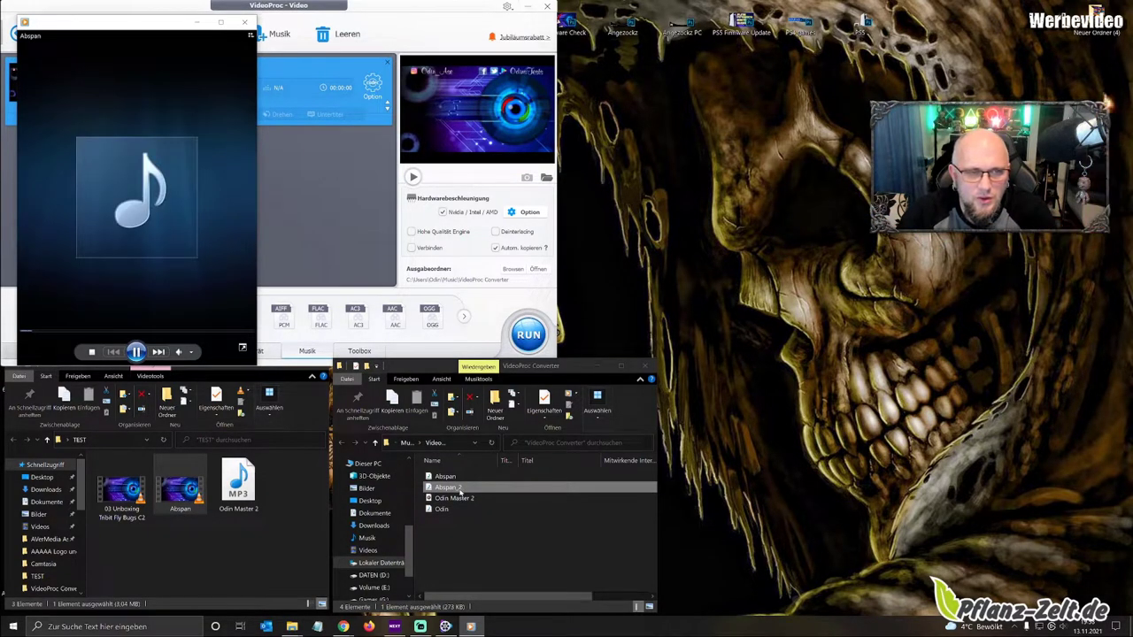
Delete all four files from the VideoProc Converter output folder, and close the audio player and the folder window
left_click_drag(462, 535, 455, 474)
right_click(455, 477)
left_click(501, 444)
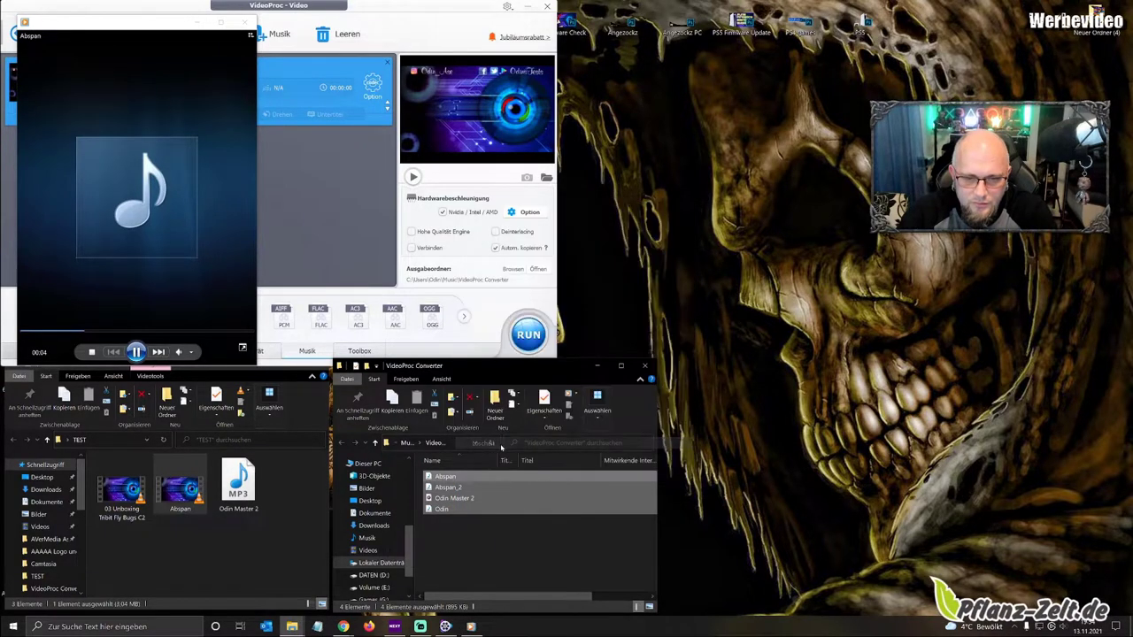
left_click(251, 35)
left_click(646, 366)
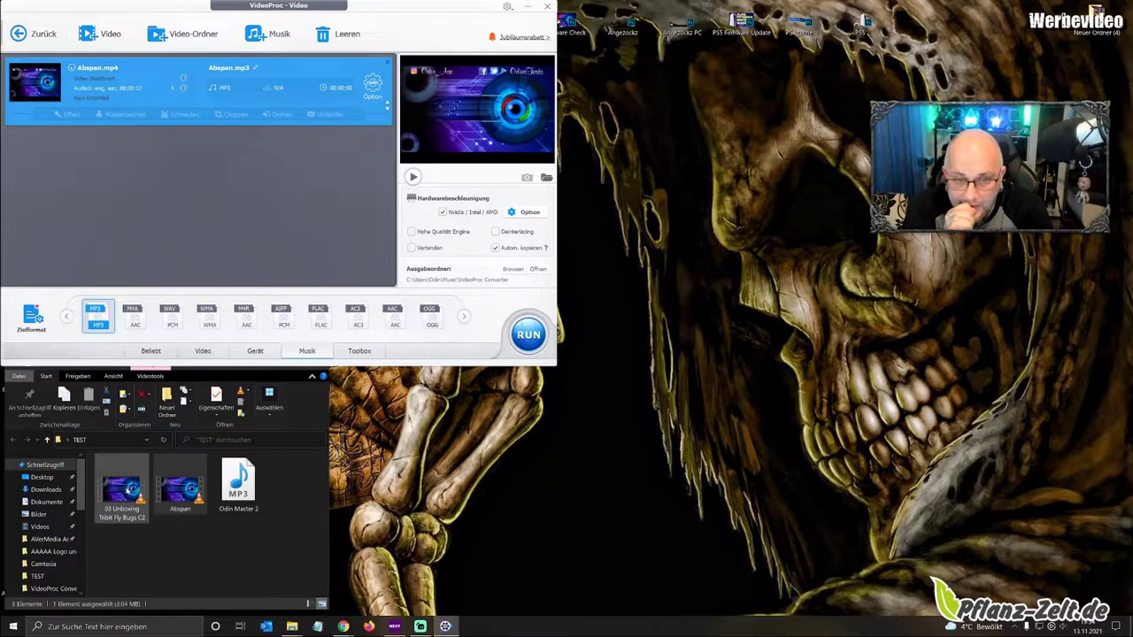
Replace the conversion list's contents with the 03 Unboxing Tribit Fly Bugs C2 video and convert it to MP3
left_click_drag(122, 490, 143, 288)
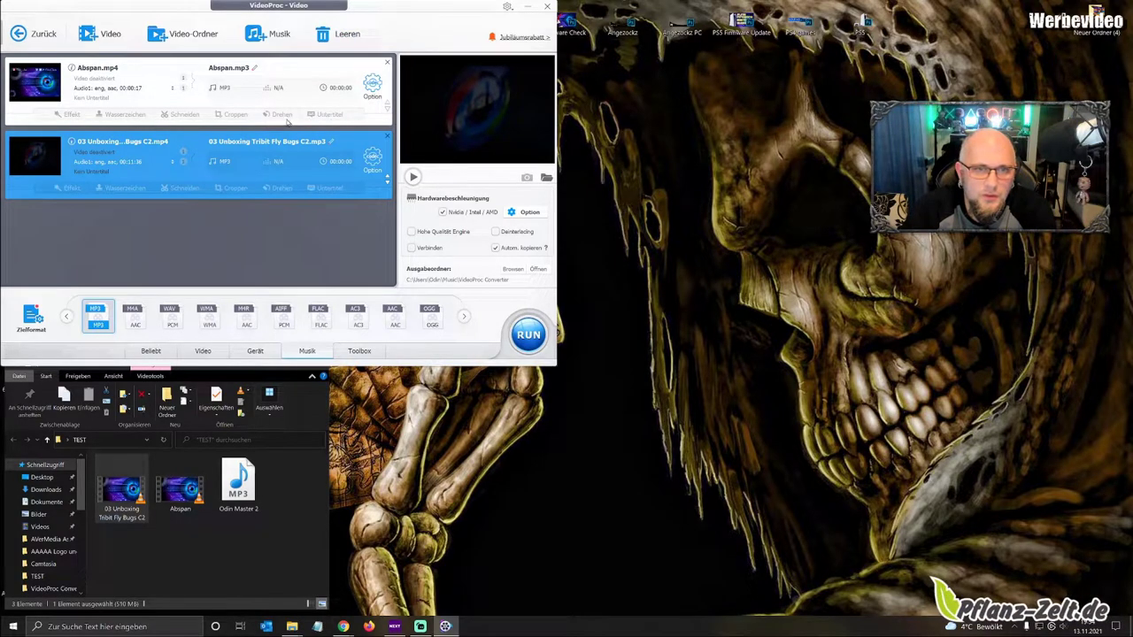
left_click(347, 34)
left_click_drag(122, 490, 193, 166)
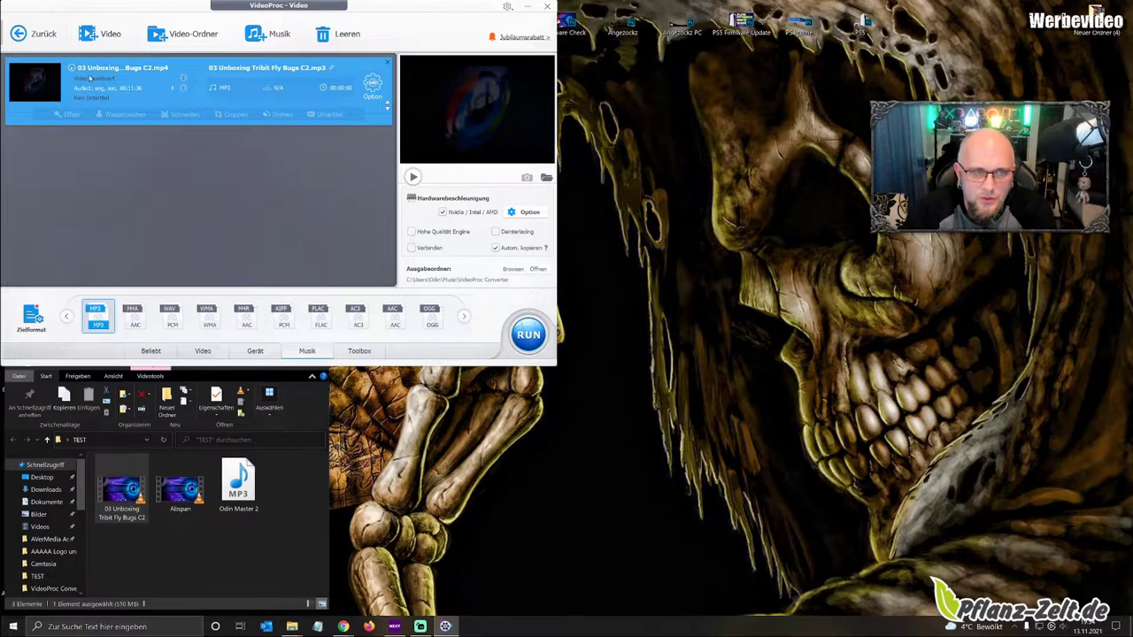
left_click(529, 335)
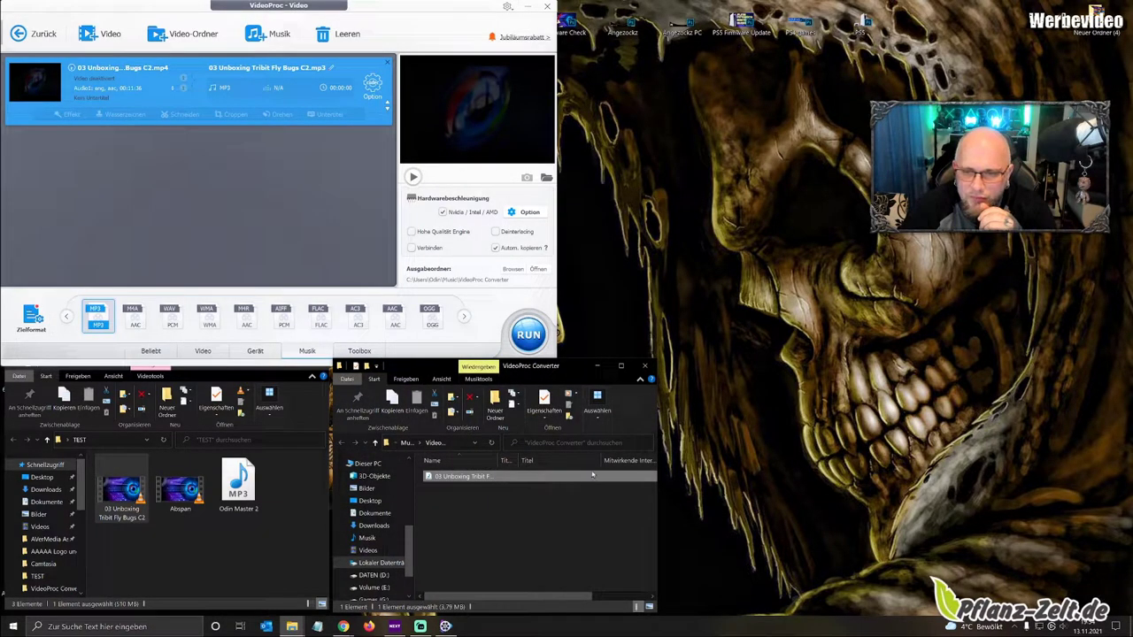
Delete the converted 03 Unboxing Tribit Fly Bugs C2 MP3 from the output folder
right_click(510, 476)
left_click(547, 440)
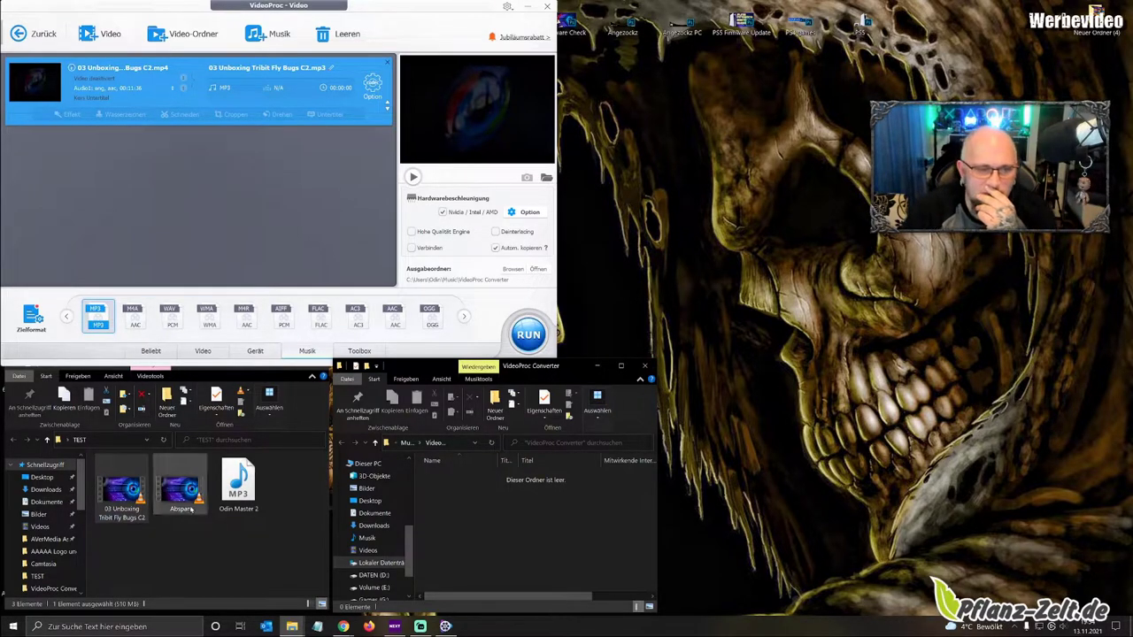
Try to add the Odin Master 2 MP3 from the TEST folder to the video conversion list
left_click_drag(243, 498, 128, 247)
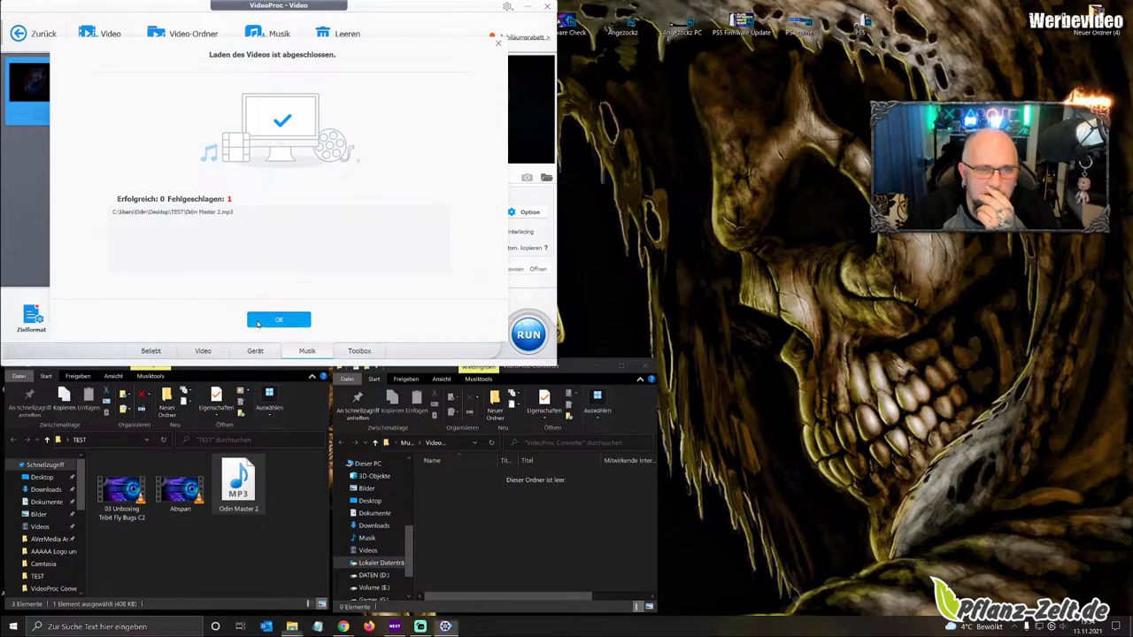
left_click(265, 321)
Clear the conversion list and add the 03 Unboxing Tribit Fly Bugs C2 video from the TEST folder as its only entry
left_click_drag(121, 487, 142, 221)
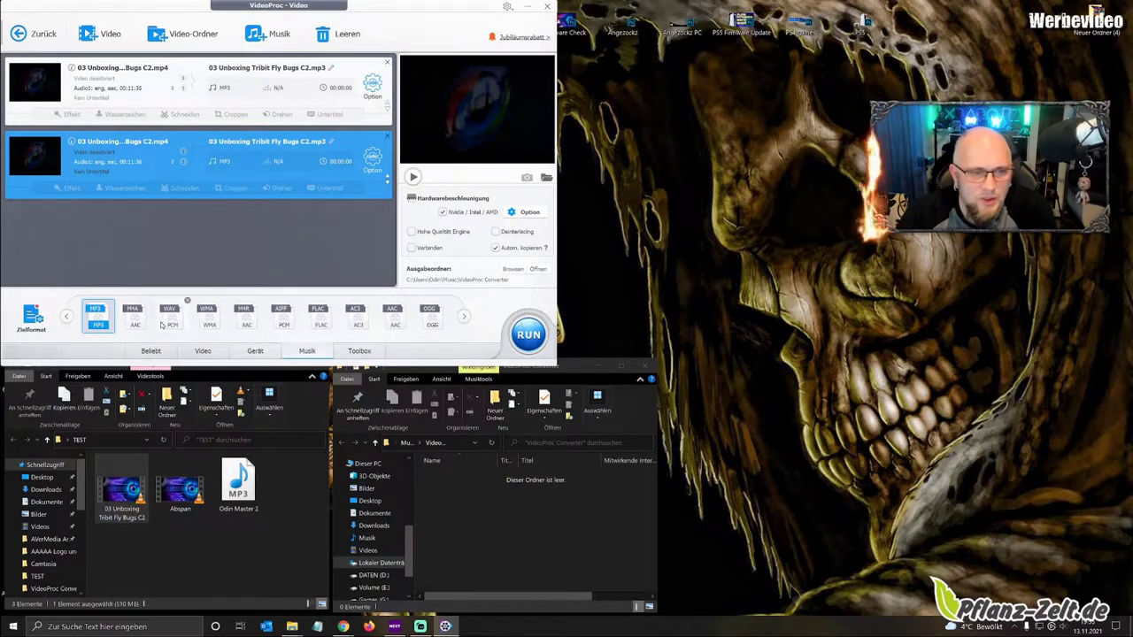
left_click(347, 36)
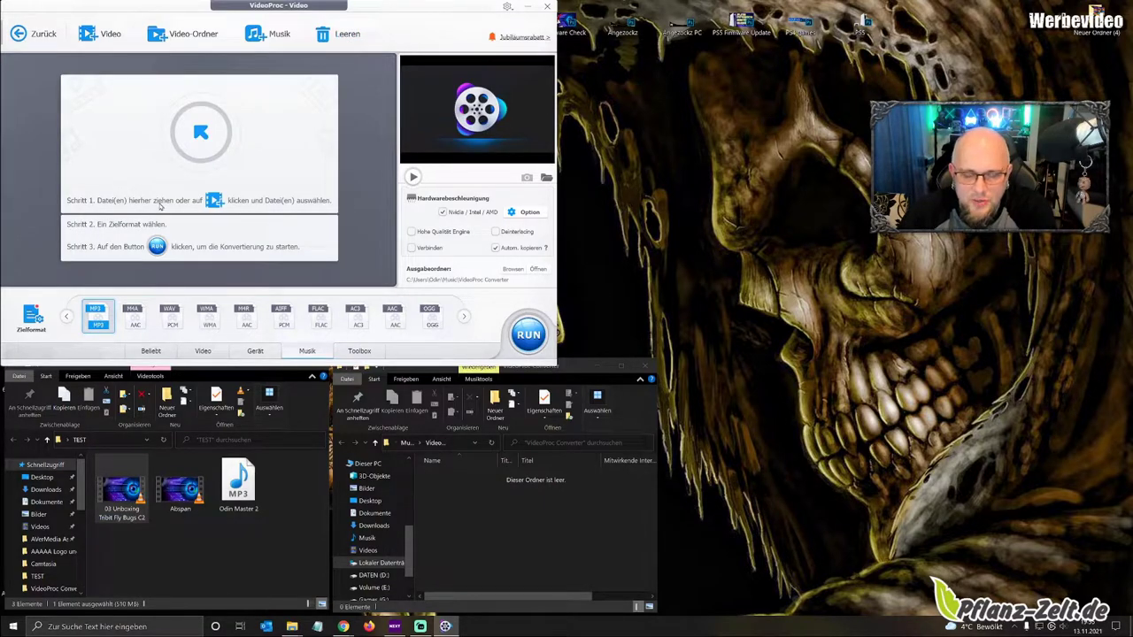
left_click_drag(159, 209, 173, 220)
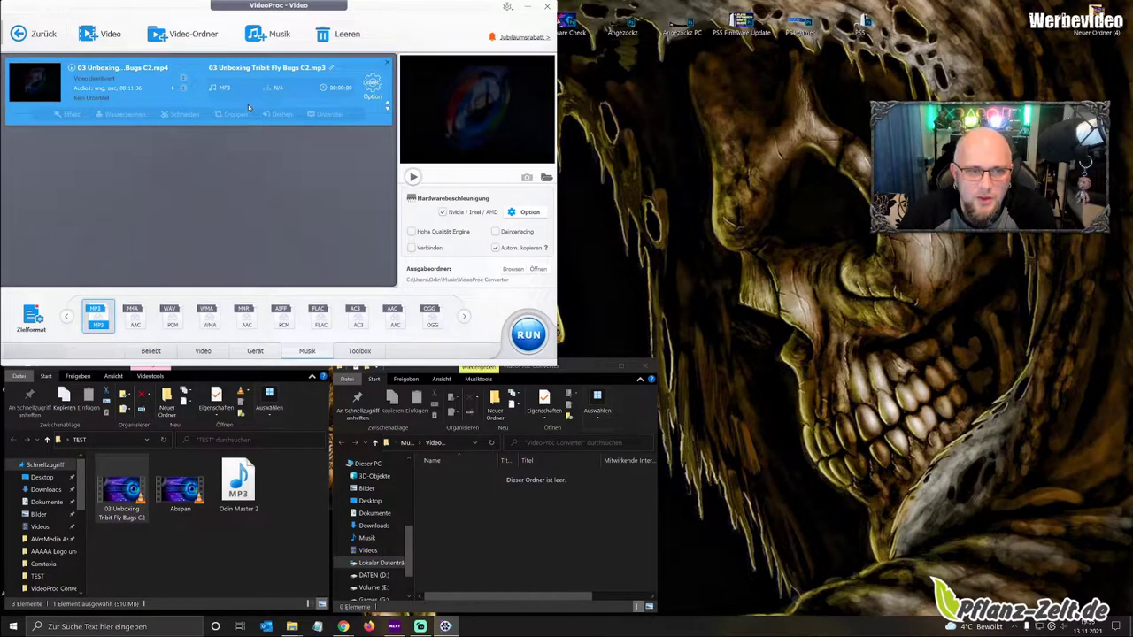
Look through the Video, Musik, Toolbox and Beliebt output format categories and return to the Video formats
left_click(204, 352)
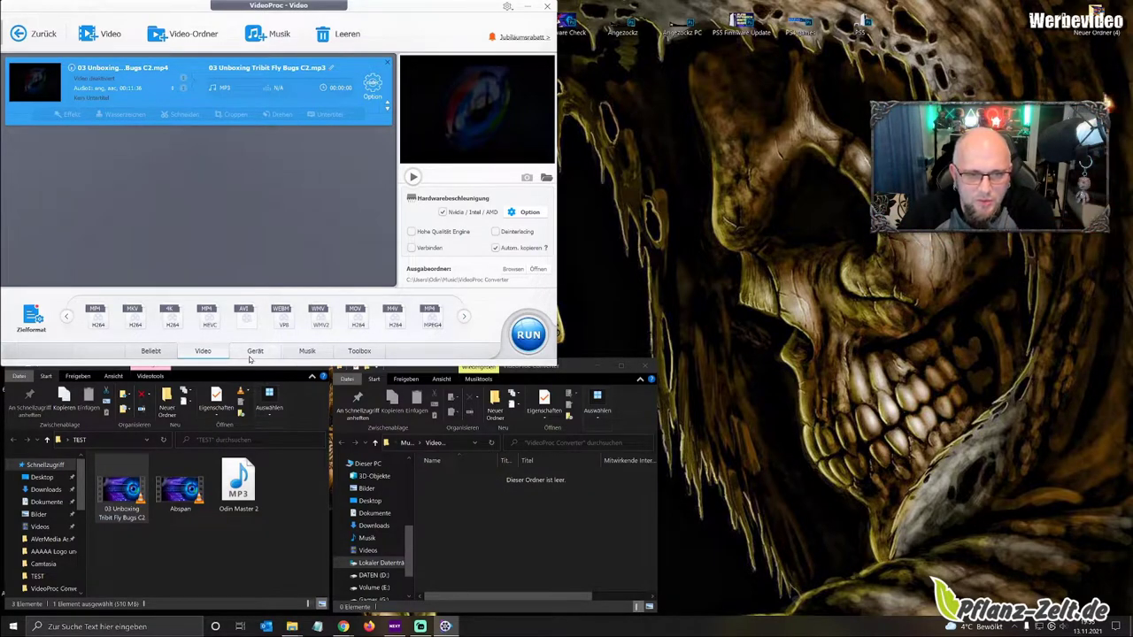
left_click(301, 354)
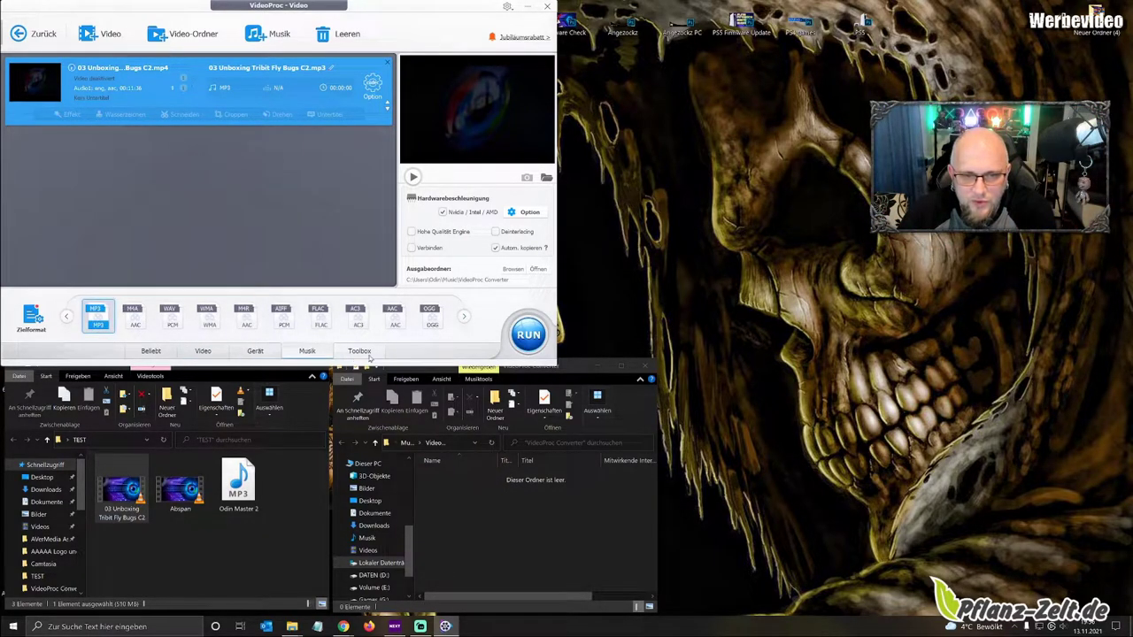
left_click(368, 353)
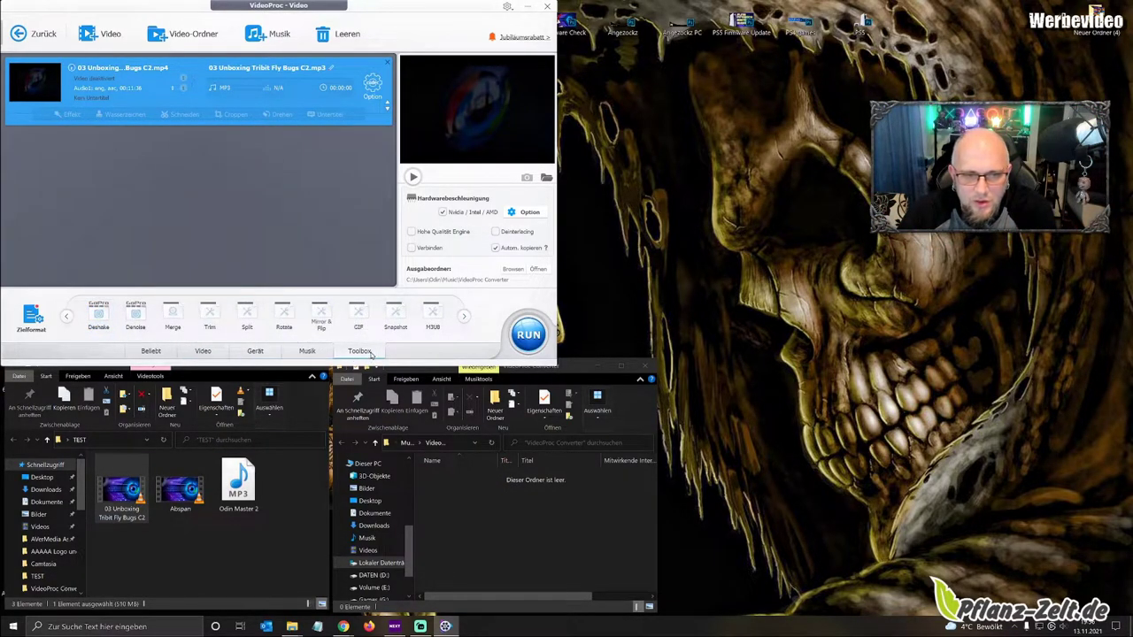
left_click(150, 352)
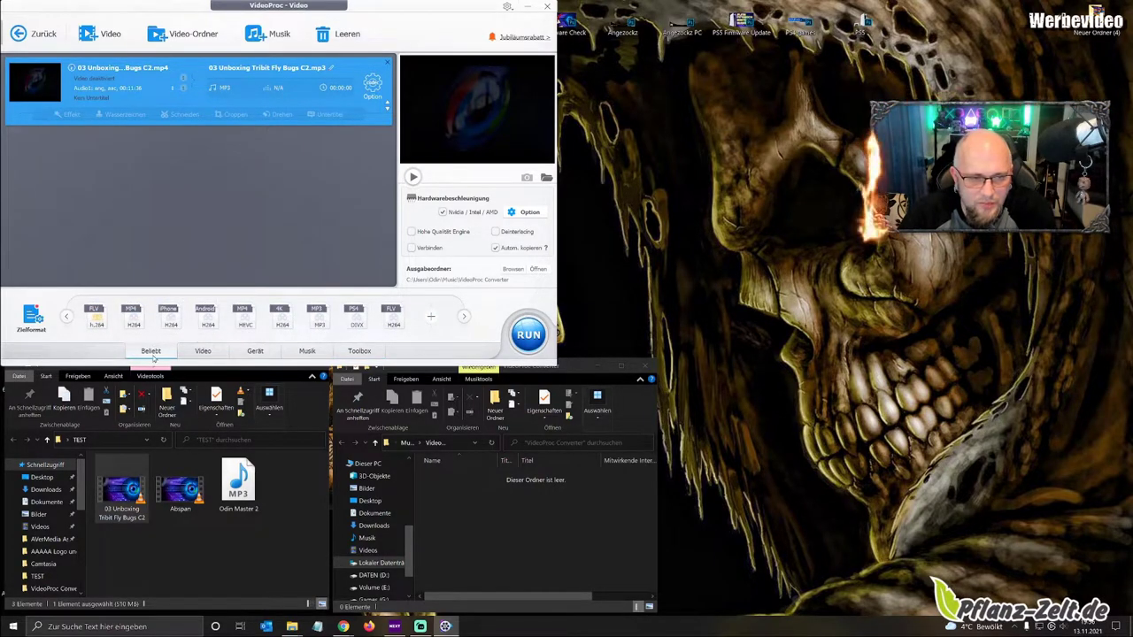
mouse_move(258, 320)
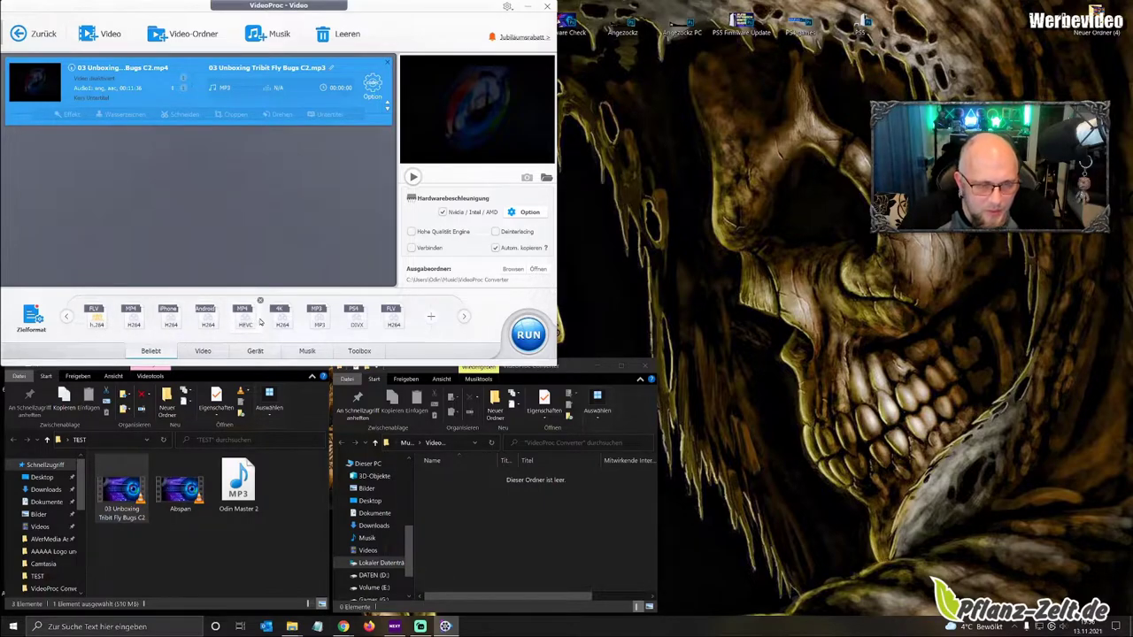
left_click(203, 352)
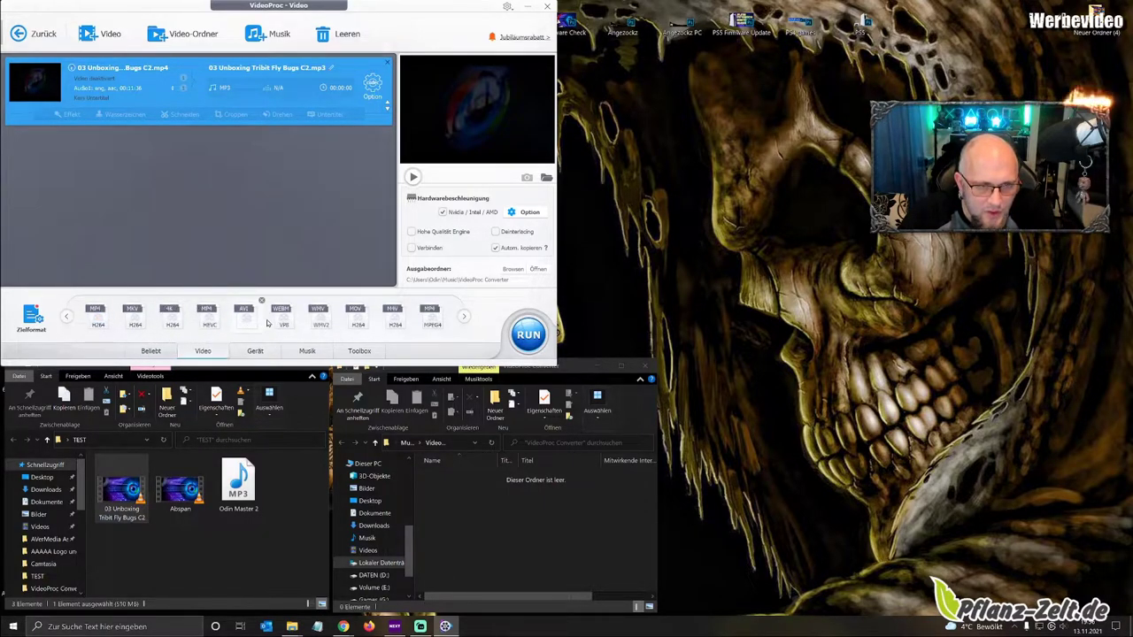
Try the AVI and WEBM VP8 output profiles, setting the WEBM resolution to 1920x1080
left_click(247, 319)
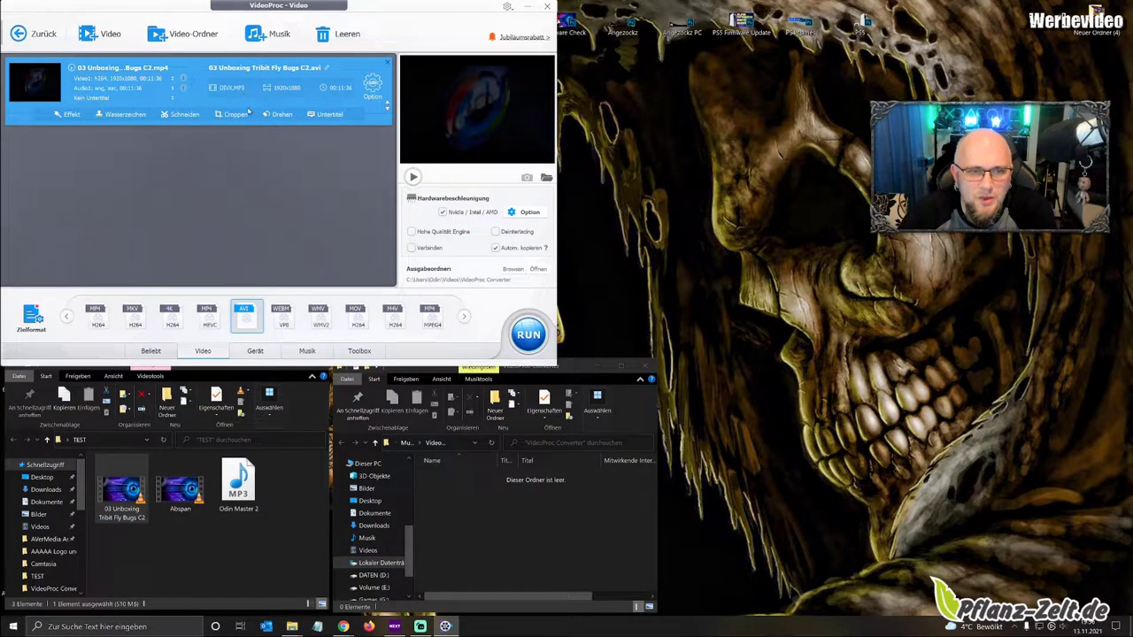
left_click(284, 323)
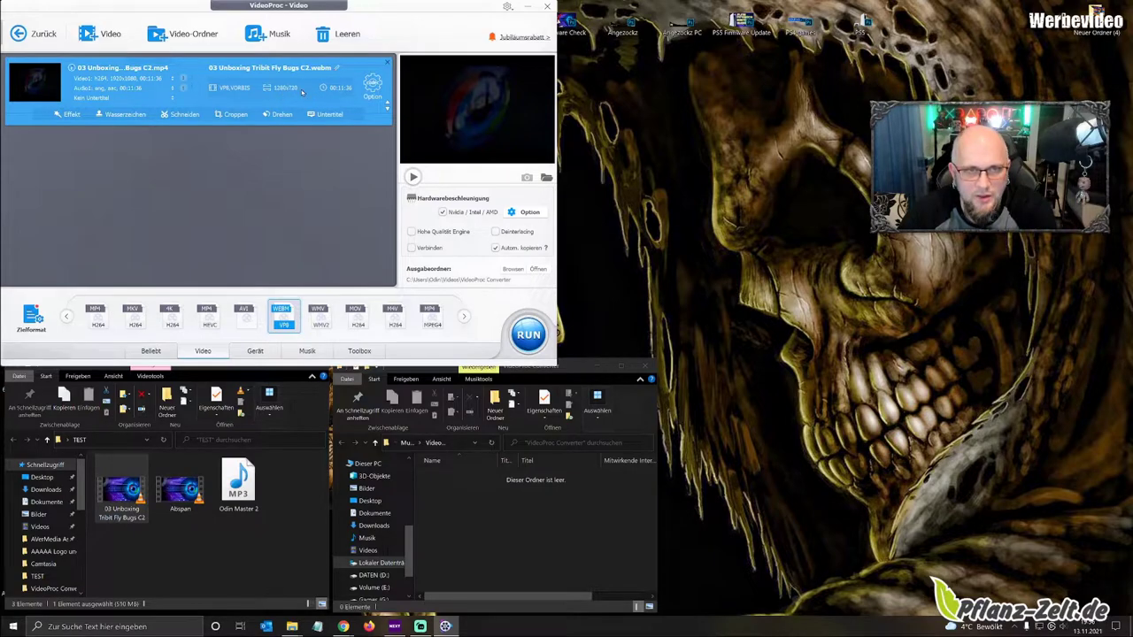
left_click(372, 87)
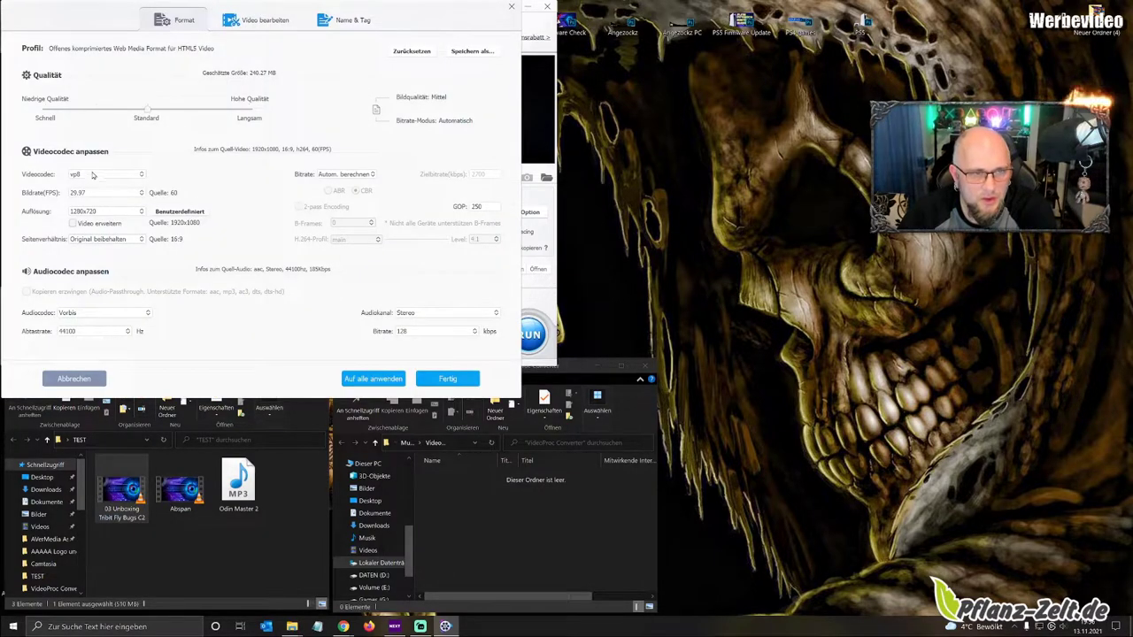
left_click(139, 211)
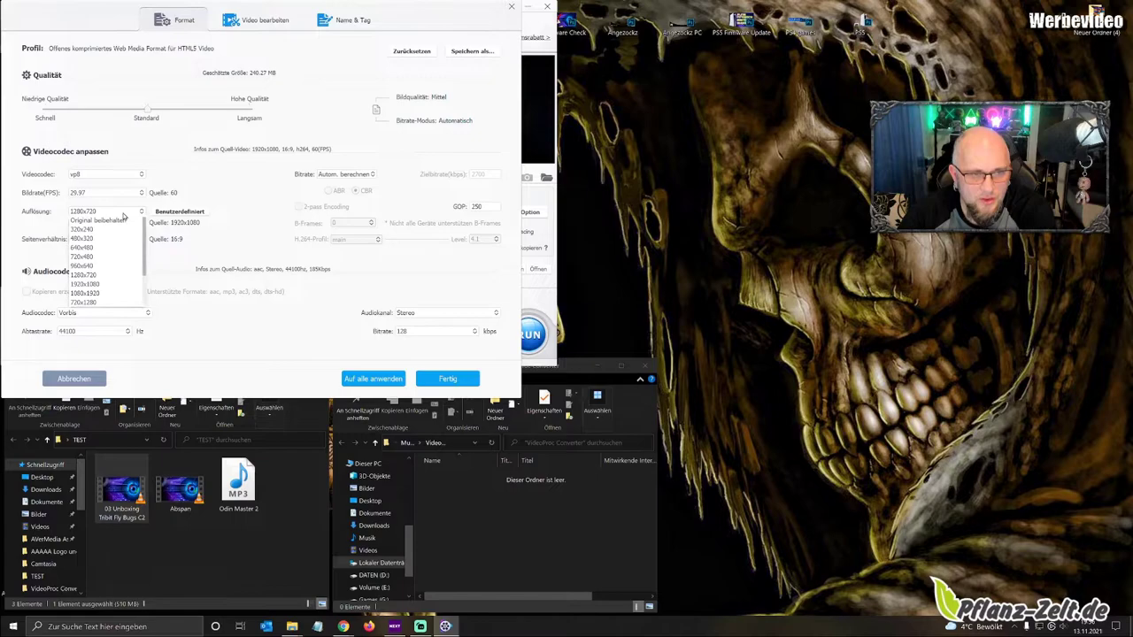
left_click(111, 283)
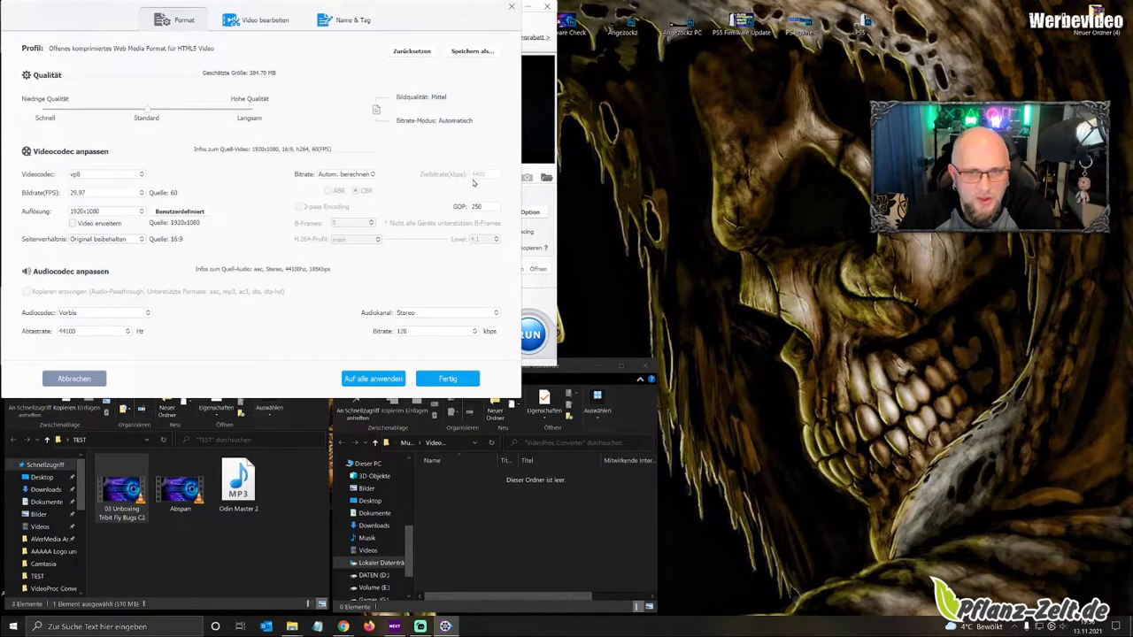
left_click(511, 7)
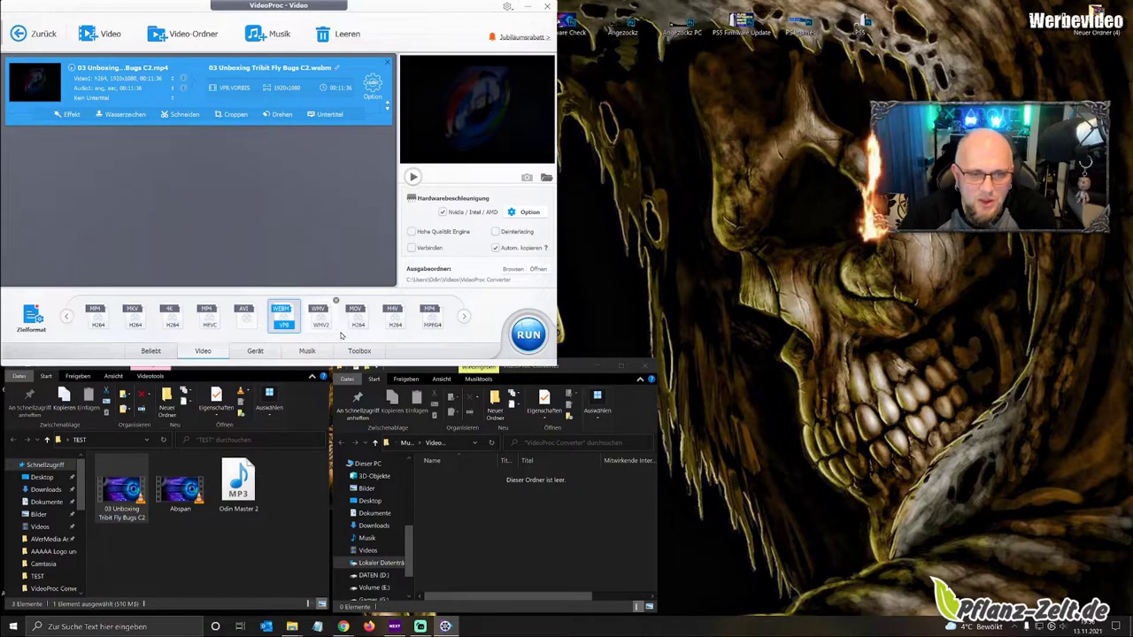
Try the M4V H264, 4K H264, MP4 HEVC and MKV H264 output profiles on the 03 Unboxing video
left_click(394, 320)
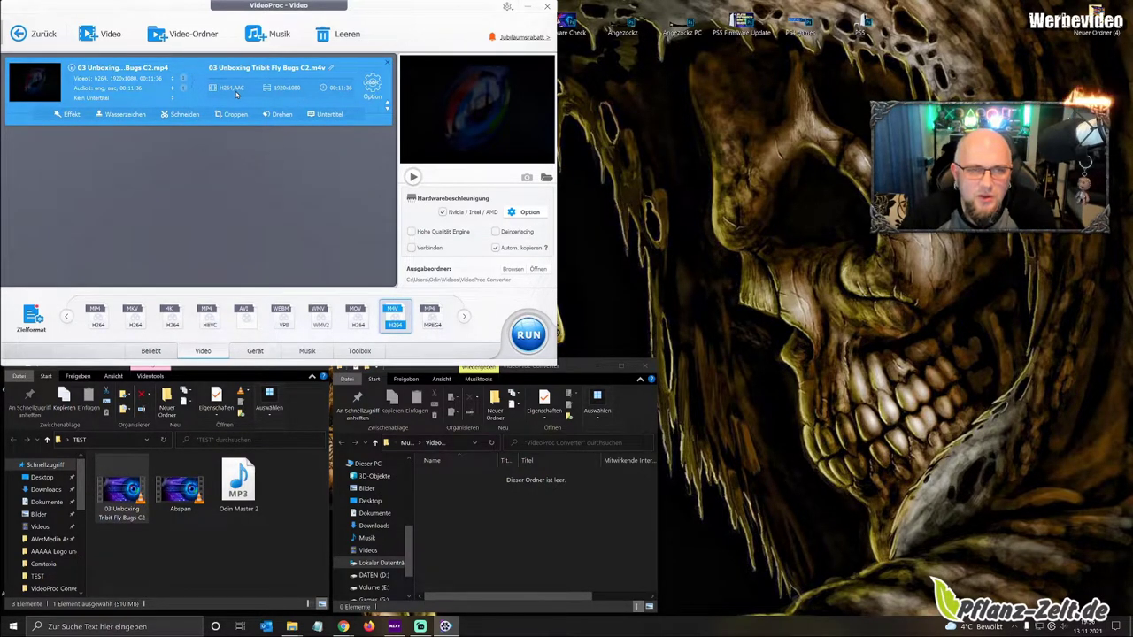
left_click(172, 324)
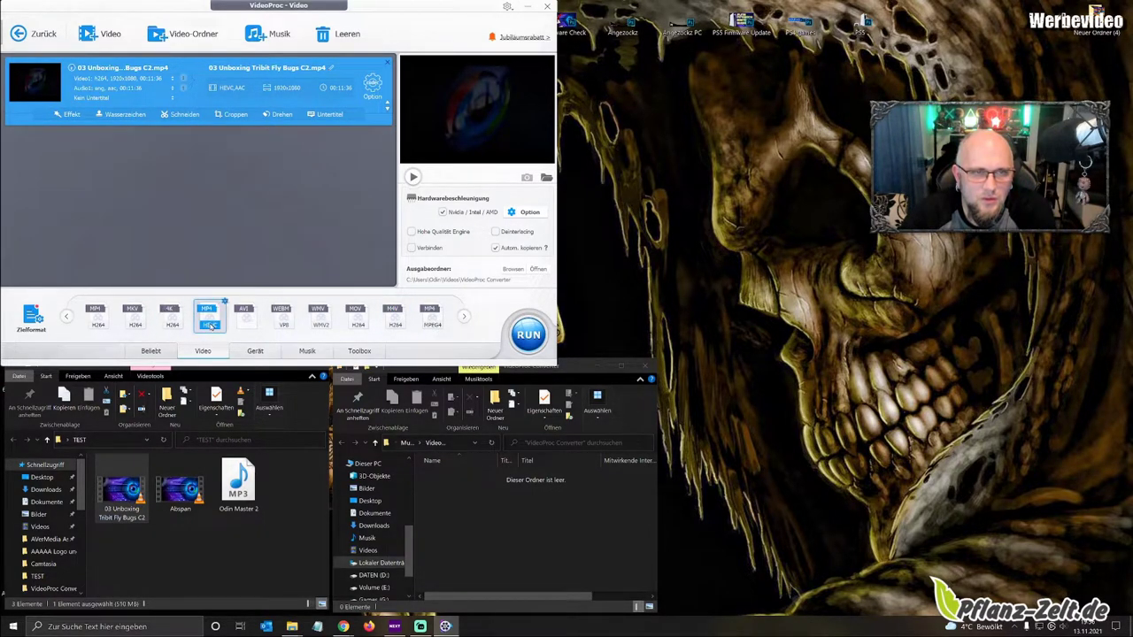
left_click(209, 324)
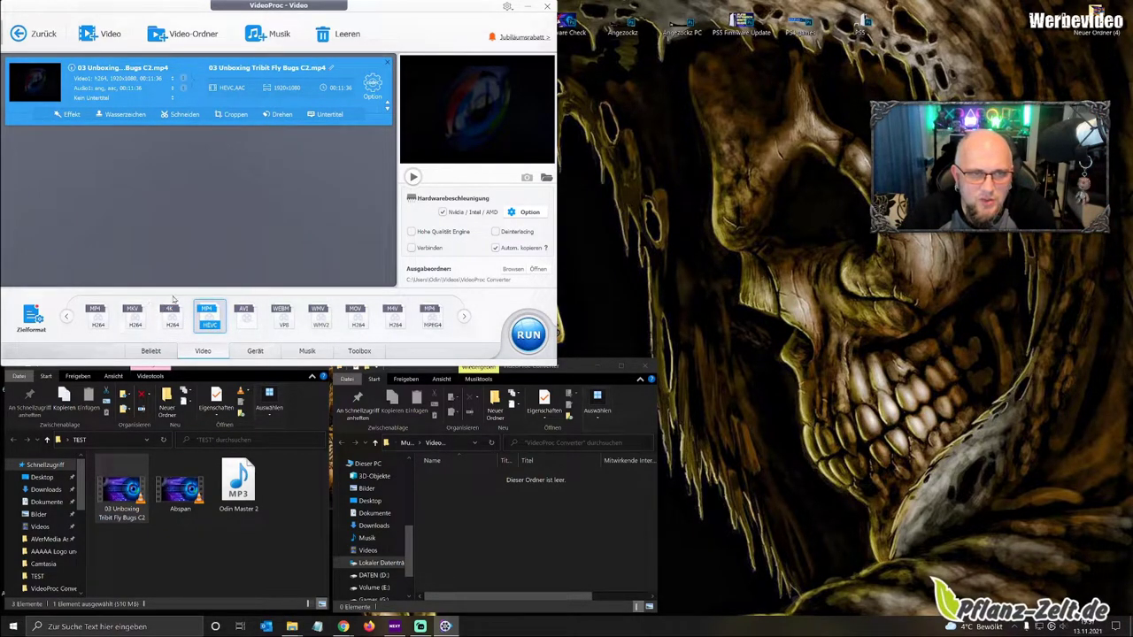
left_click(136, 321)
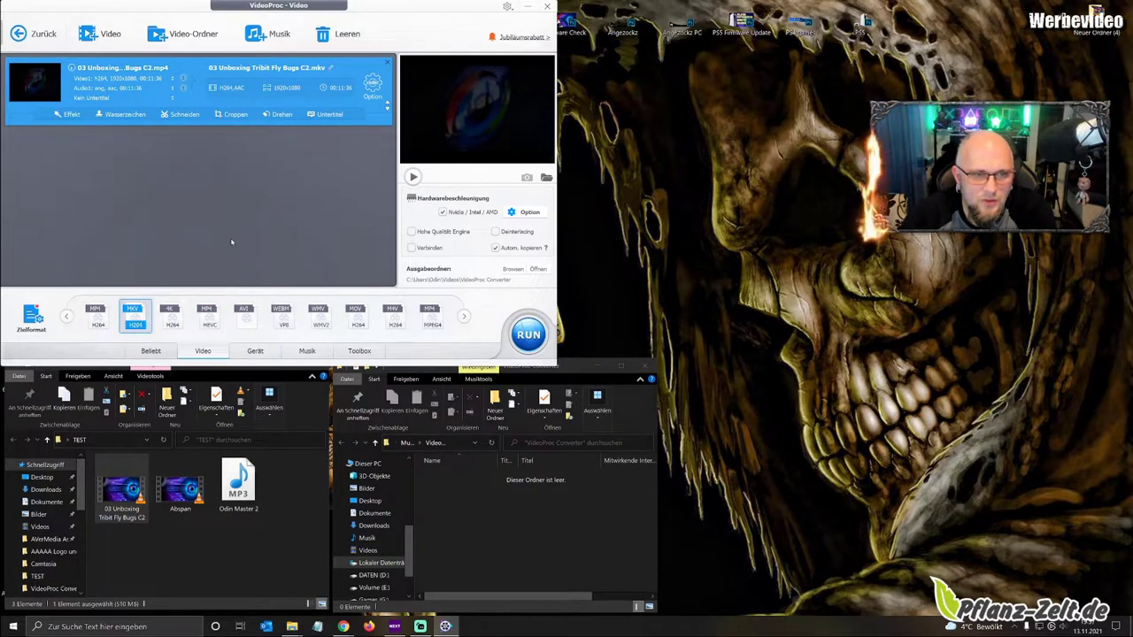
left_click(209, 318)
Convert the 03 Unboxing video with the MP4 MPEG4 profile, moving the progress window aside and back while it runs
left_click(434, 317)
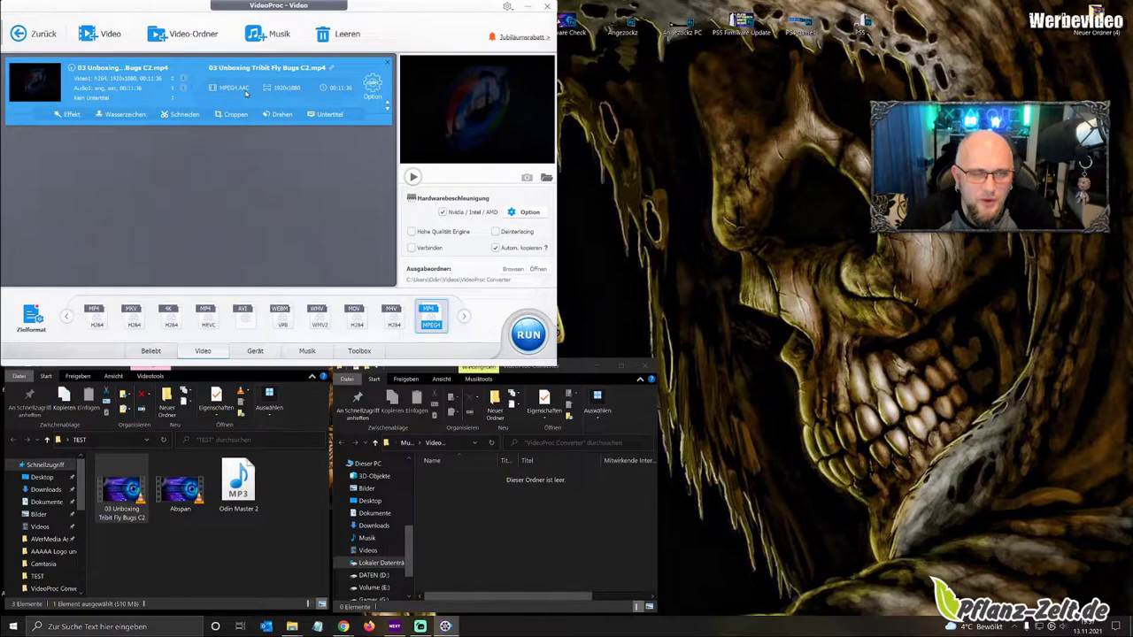
left_click(512, 329)
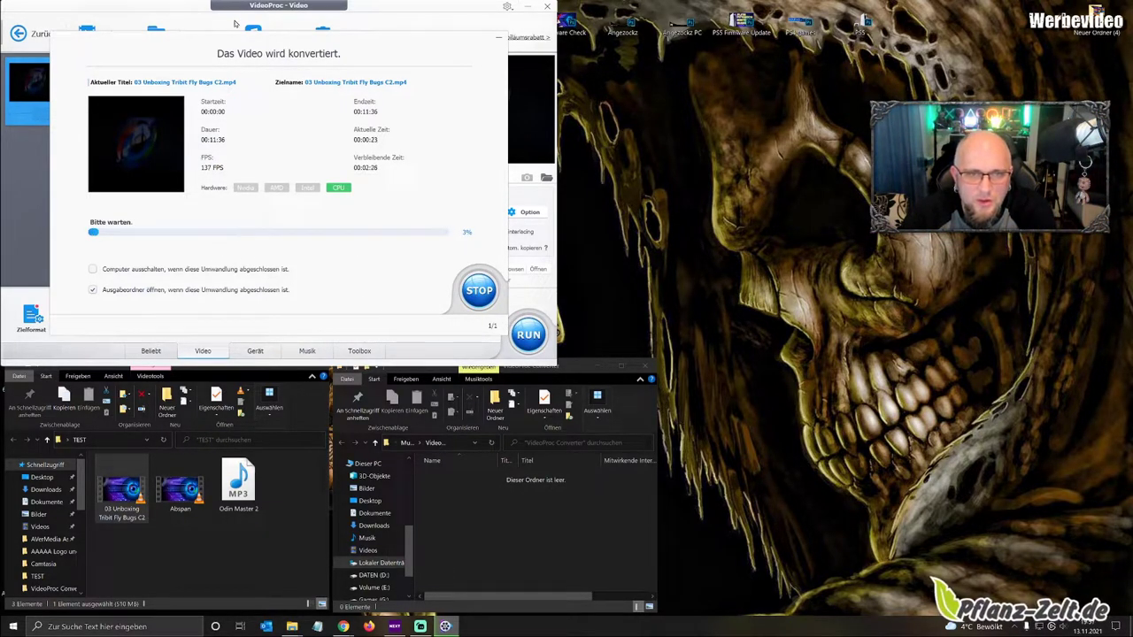
left_click_drag(233, 40, 202, 55)
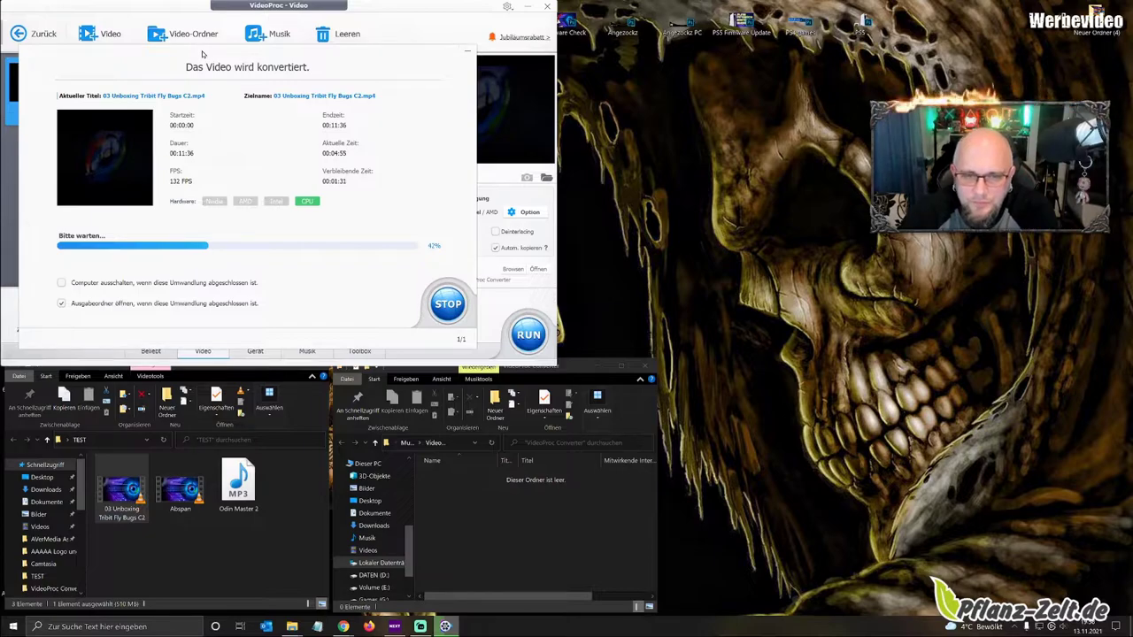
left_click_drag(244, 53, 782, 54)
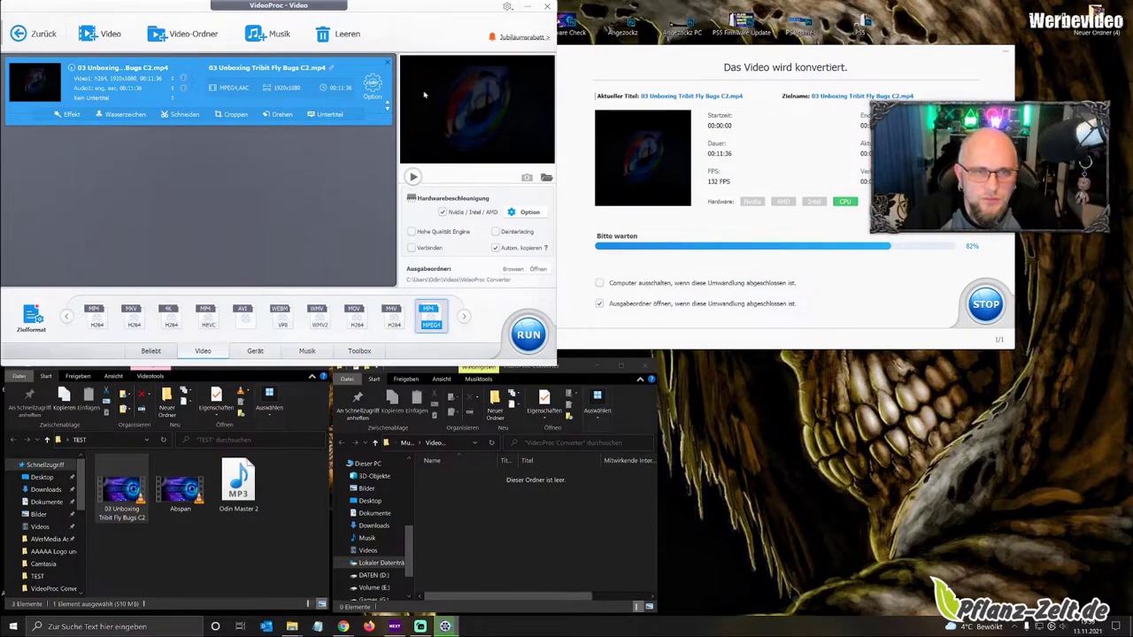
left_click_drag(701, 70, 167, 53)
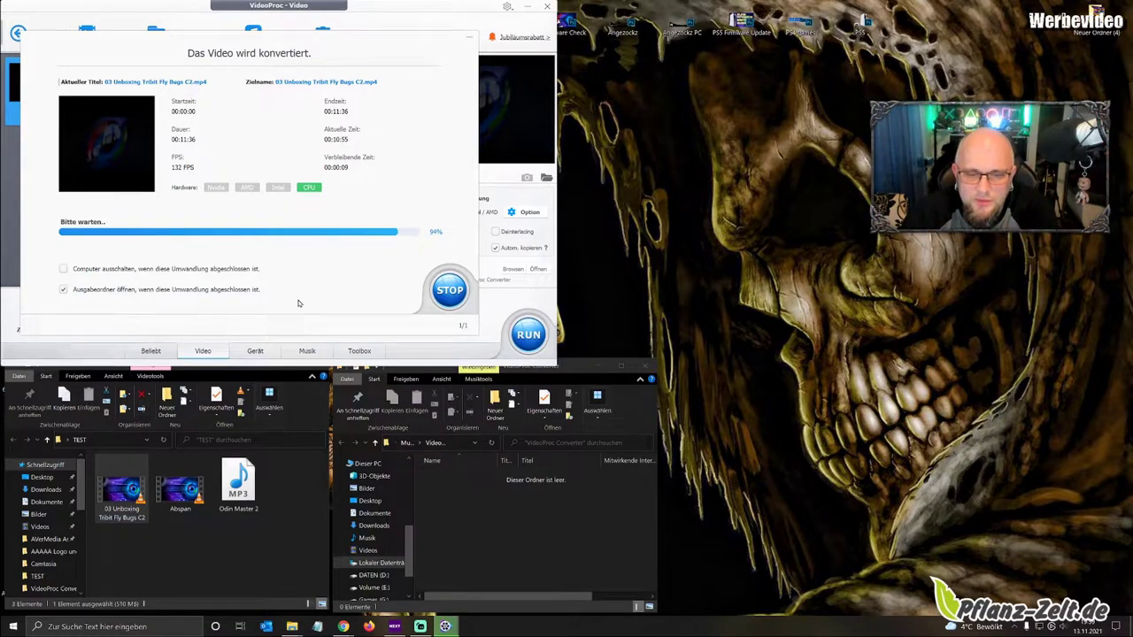
Close the empty music output folder window and open the converted 03 Unboxing video in VLC media player
left_click(646, 367)
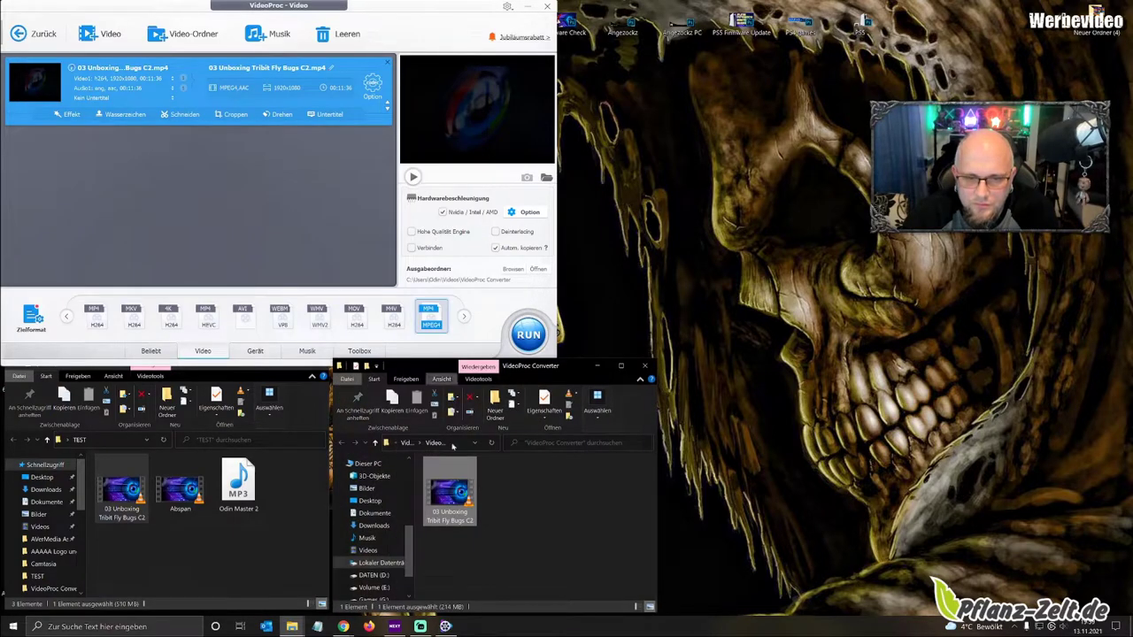
double_click(450, 491)
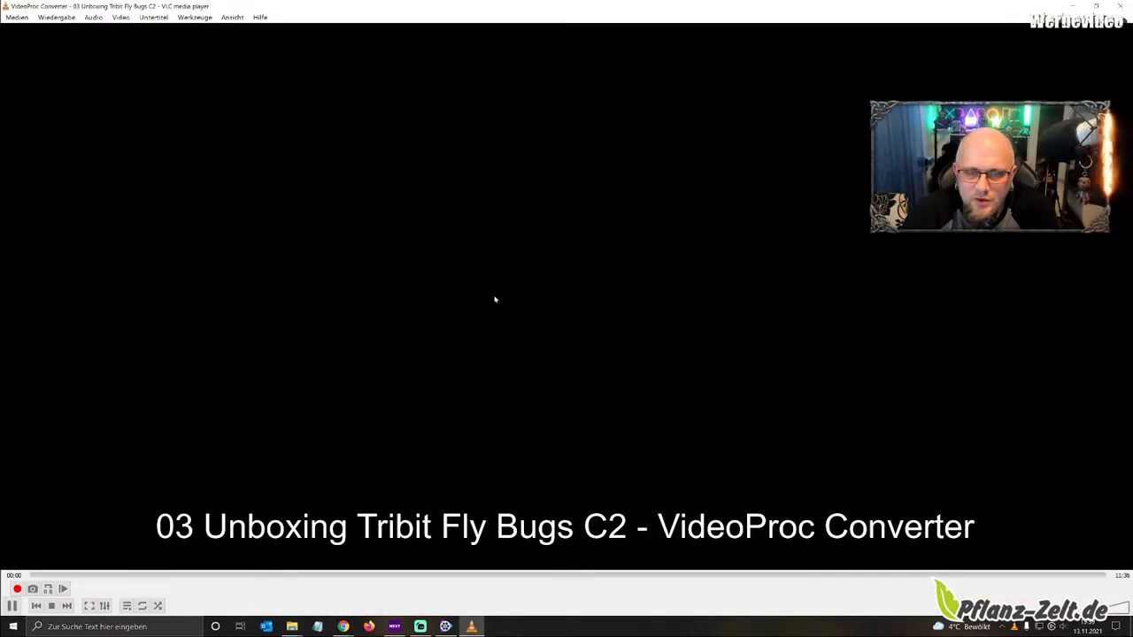
Skim the converted 03 Unboxing video at several points through to near its end, and close the player
left_click_drag(512, 575, 724, 577)
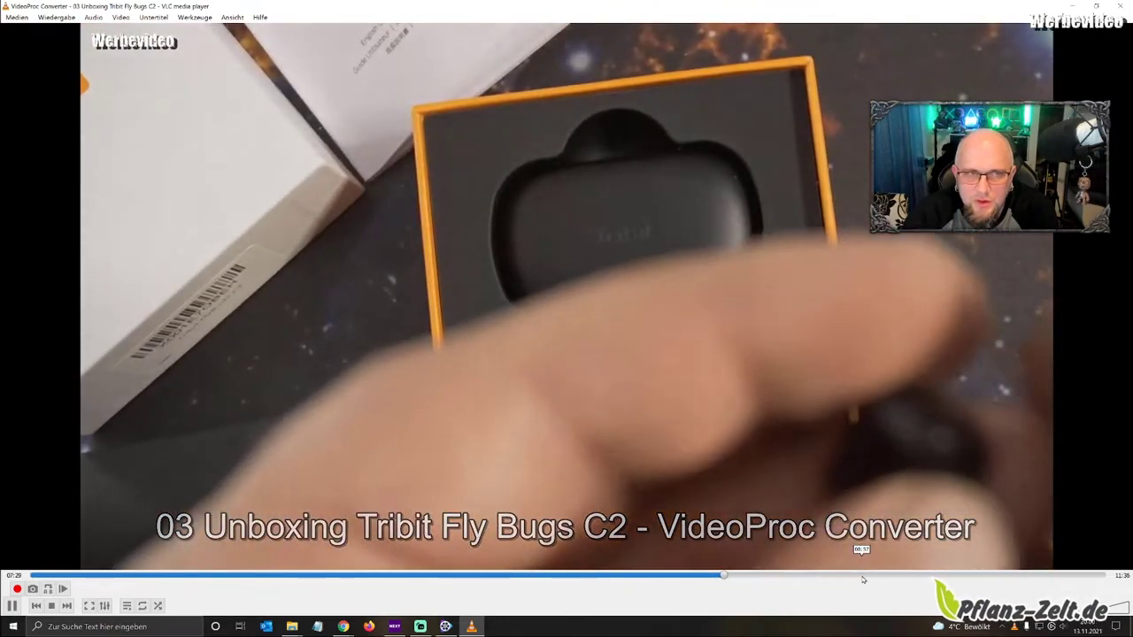
left_click(981, 576)
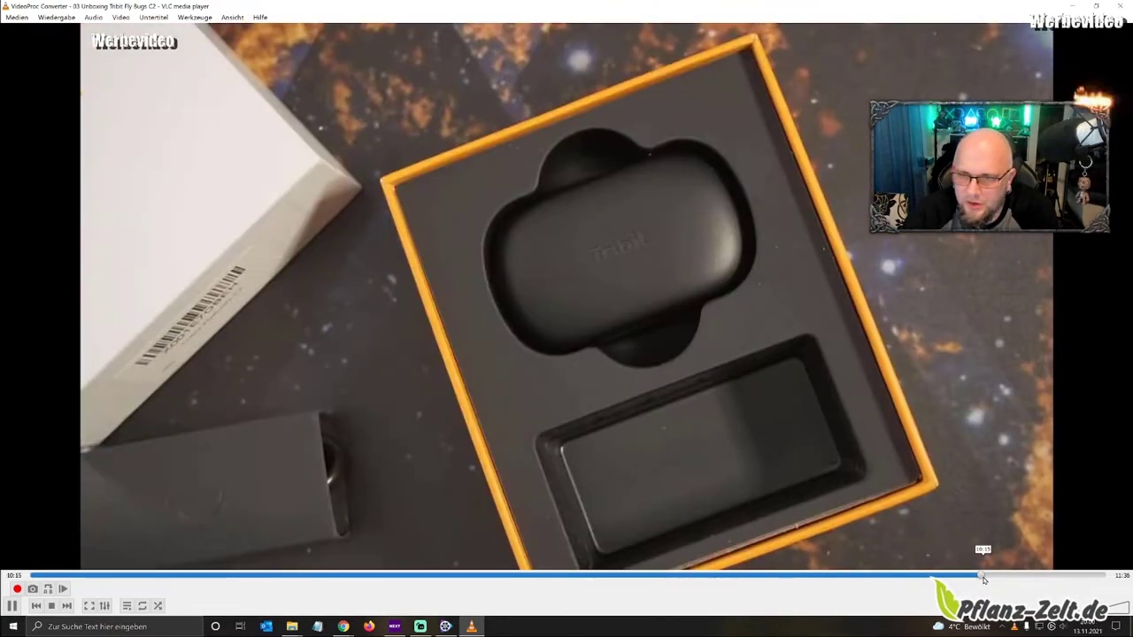
left_click(1059, 576)
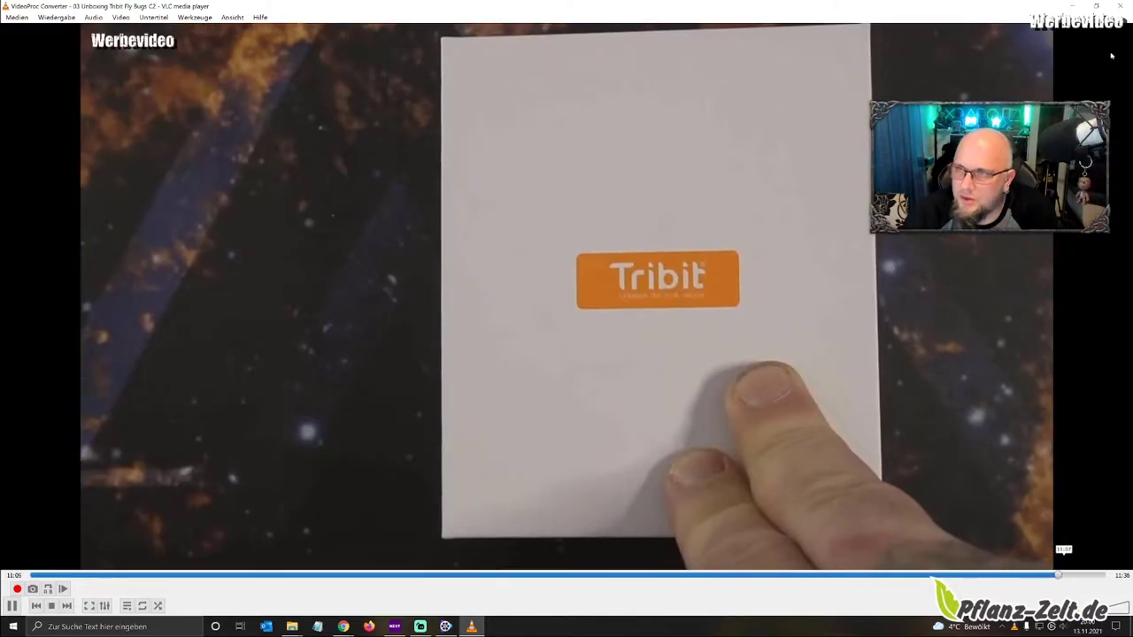
left_click(1117, 6)
Open the file properties of the converted and the original 03 Unboxing video and place the two windows side by side
right_click(452, 522)
left_click(469, 511)
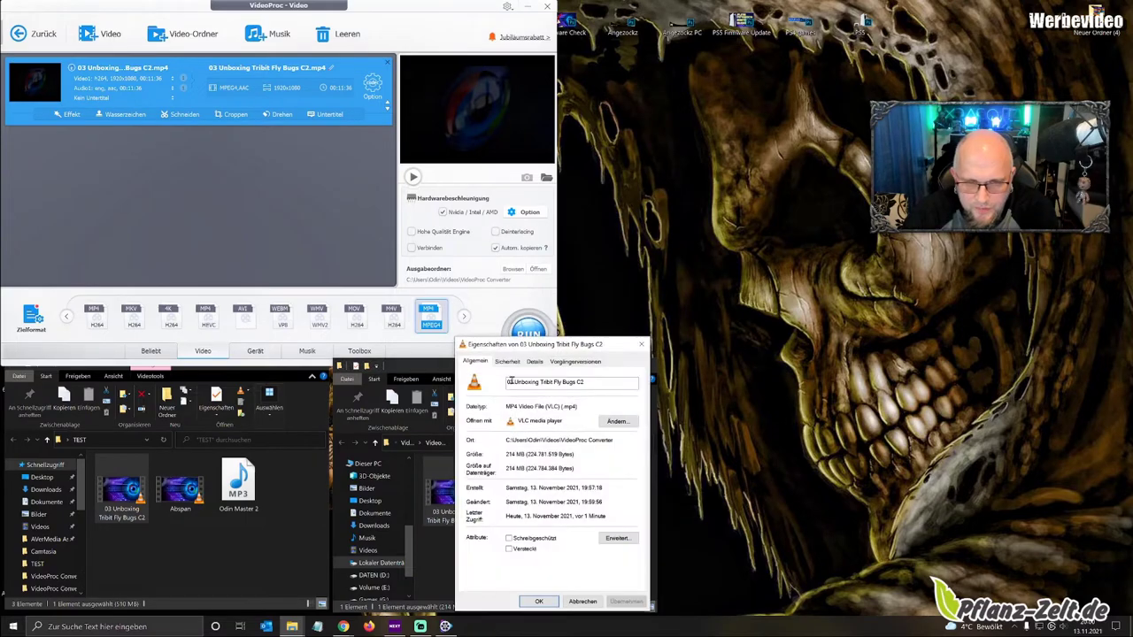
right_click(134, 500)
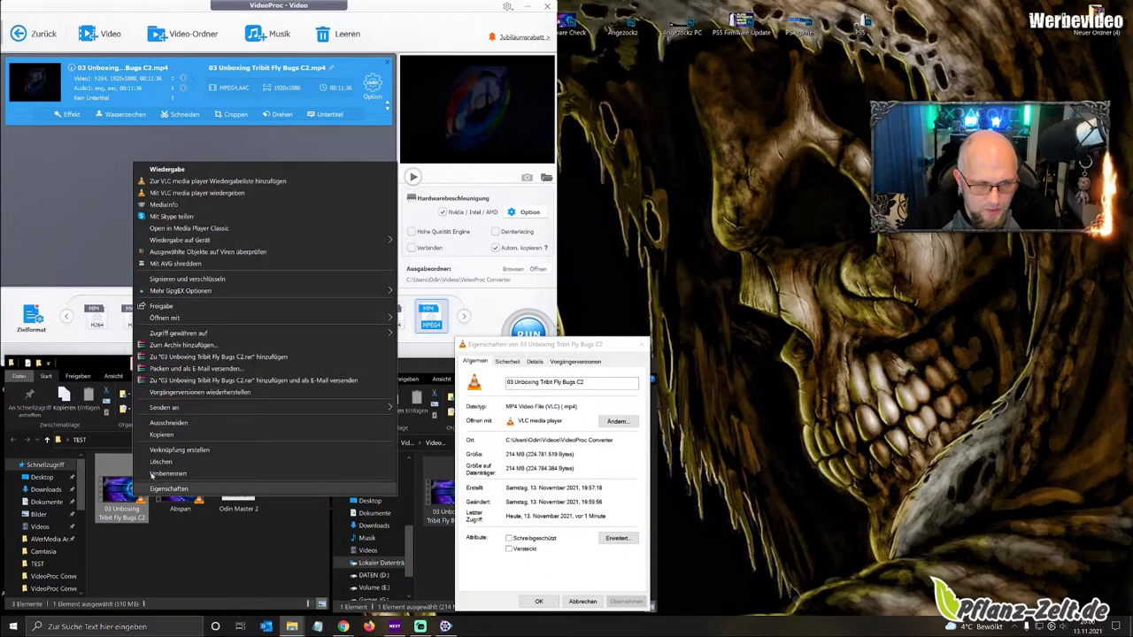
left_click(191, 491)
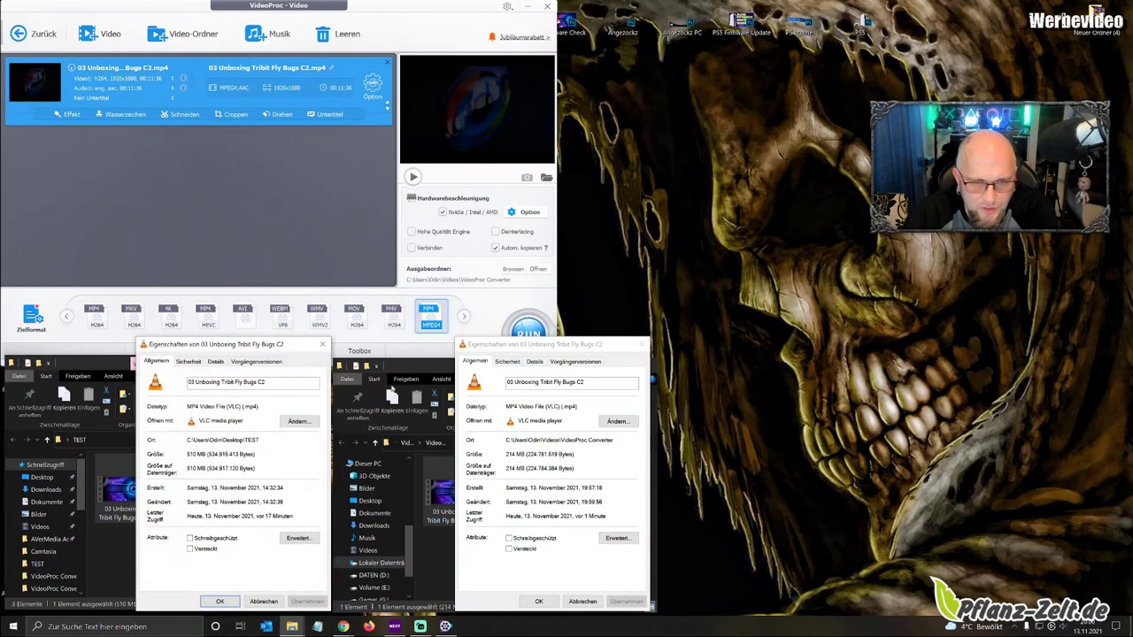
left_click_drag(249, 352, 373, 352)
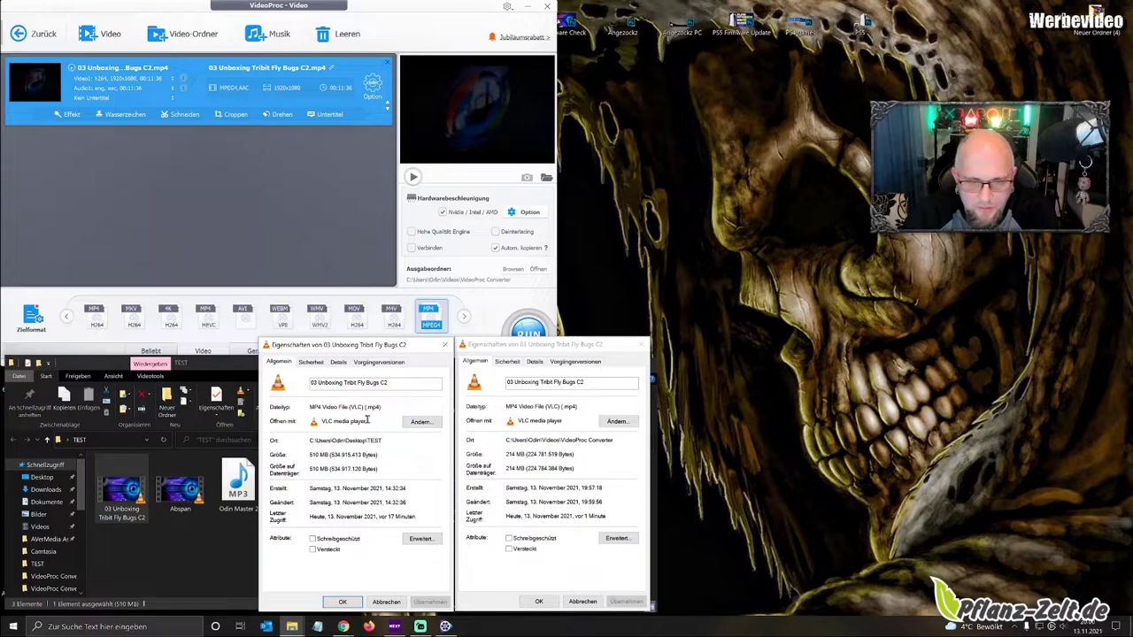
Compare the file type and file size of the original and converted videos in their general properties
left_click_drag(313, 406, 386, 407)
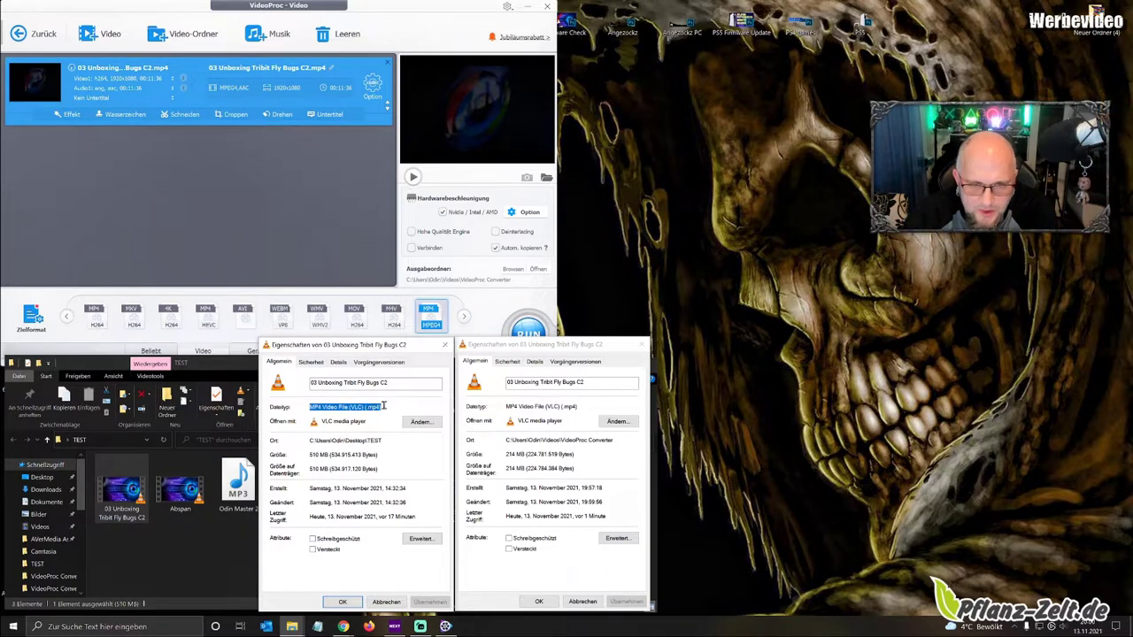
left_click_drag(381, 407, 356, 402)
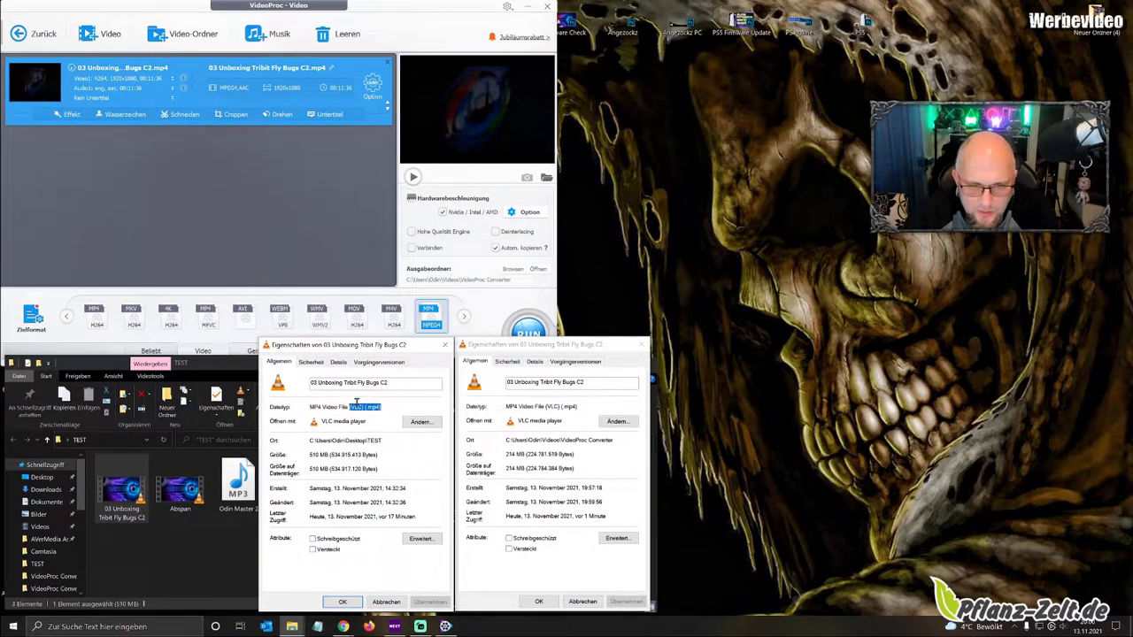
left_click_drag(586, 408, 543, 407)
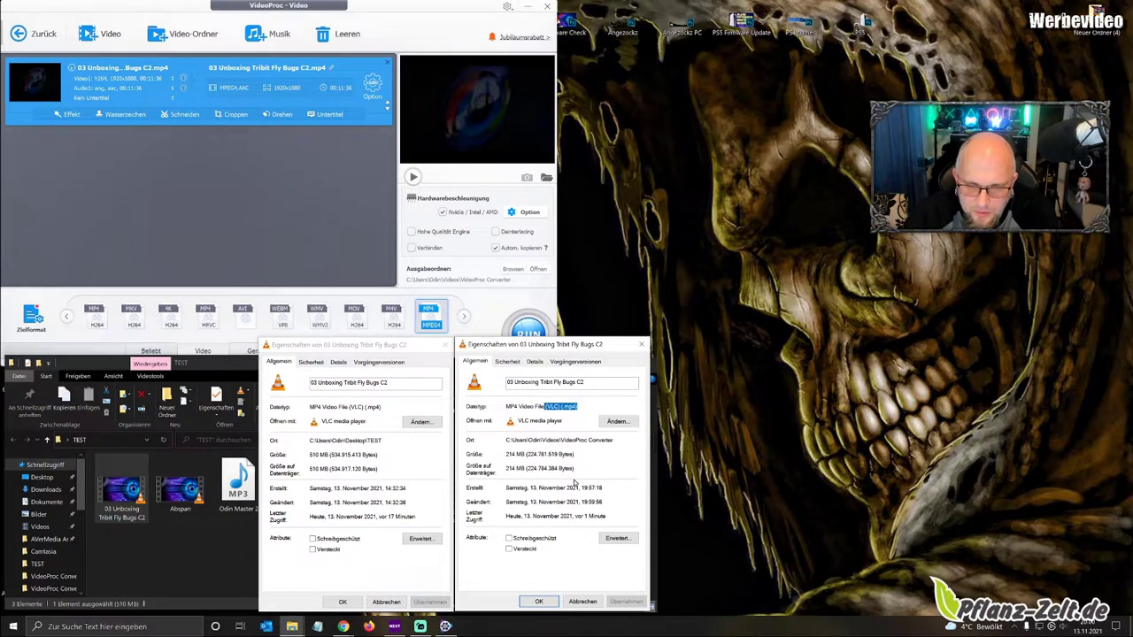
left_click_drag(381, 406, 349, 407)
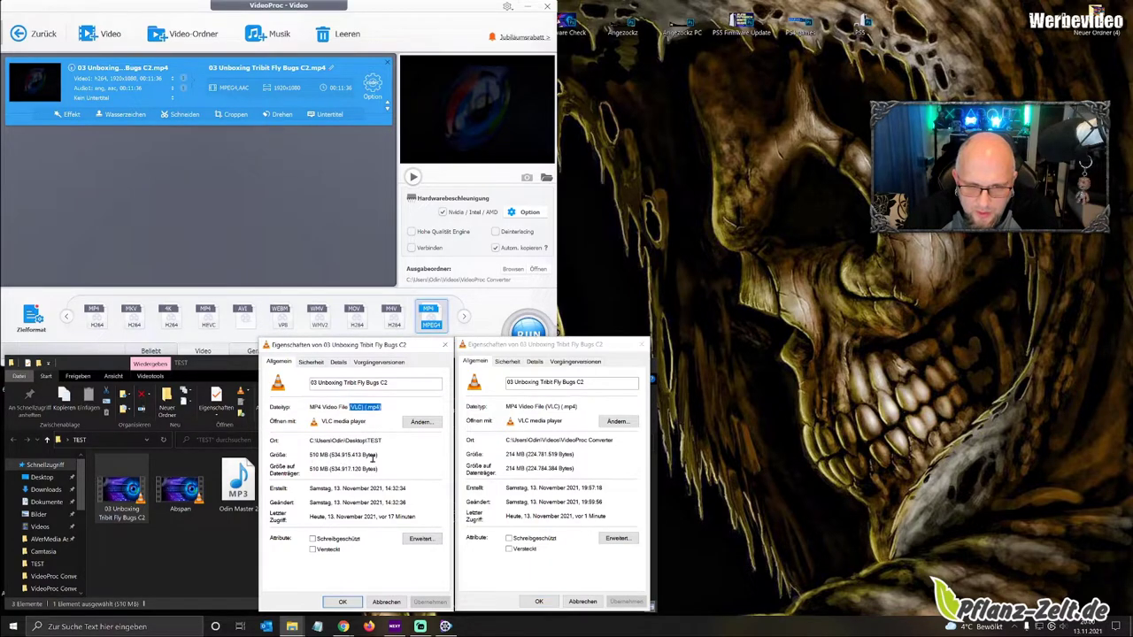
left_click_drag(525, 454, 505, 454)
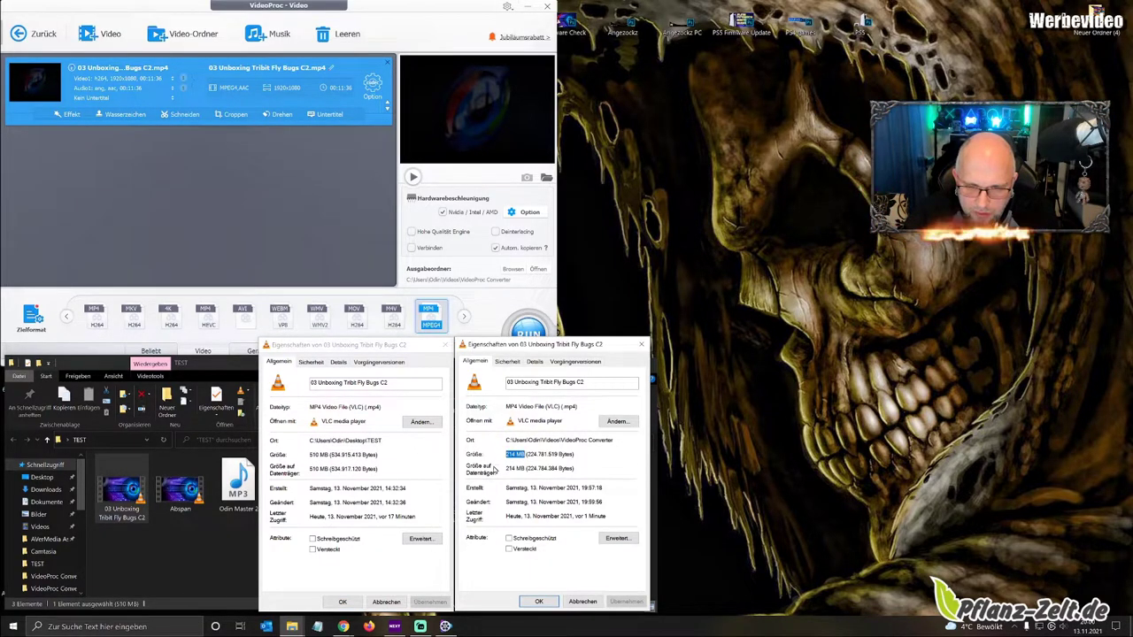
Compare the detailed video and audio properties of both 03 Unboxing files, and close both properties windows
left_click(339, 362)
left_click(531, 363)
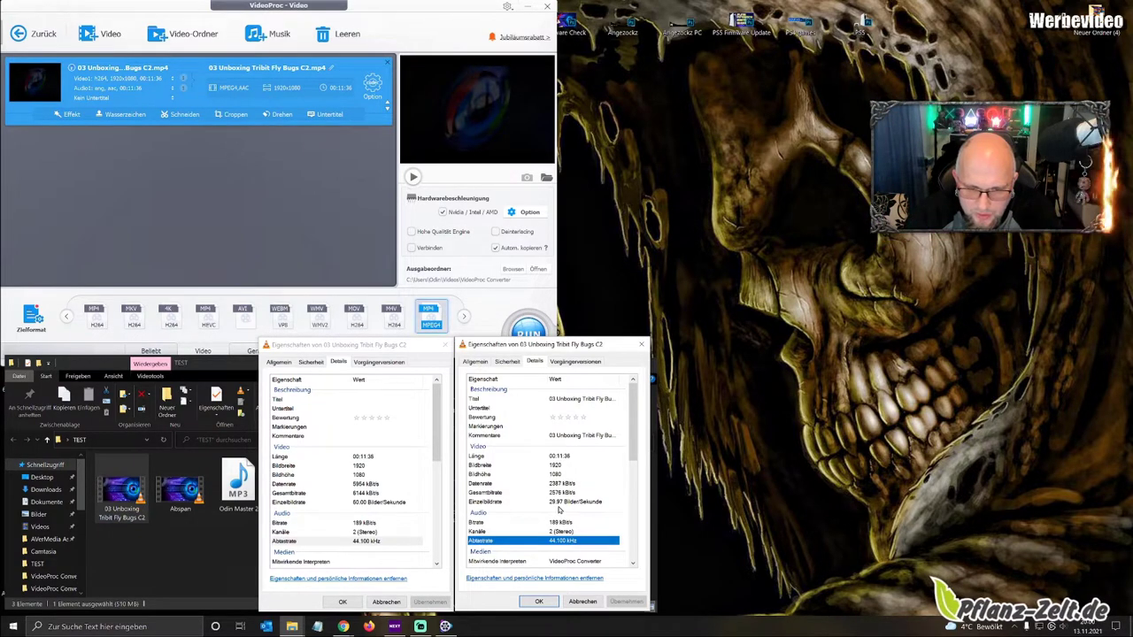
scroll(566, 513, "down", 1)
scroll(566, 507, "down", 4)
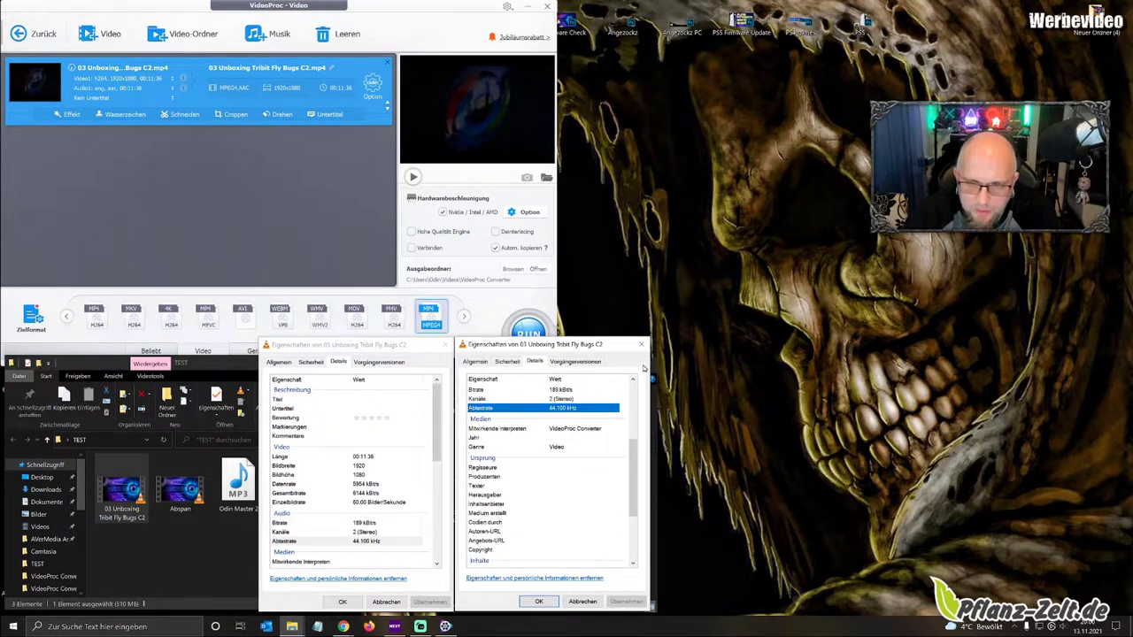
left_click(639, 344)
left_click(447, 344)
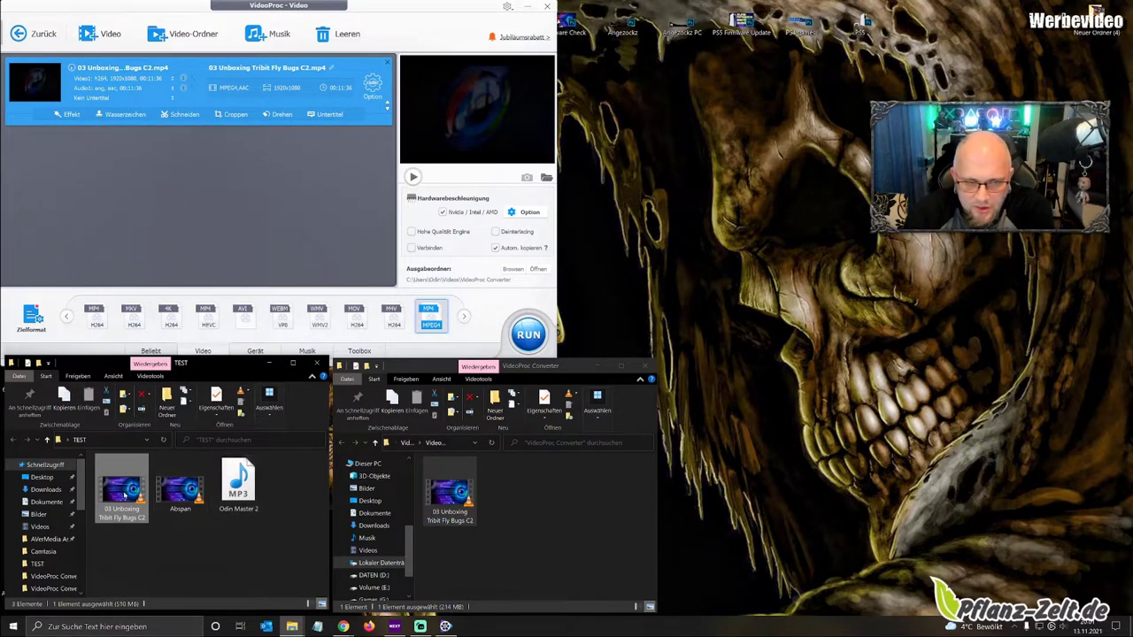
Reopen the properties of both 03 Unboxing files to check their file extensions, and close them again
right_click(116, 487)
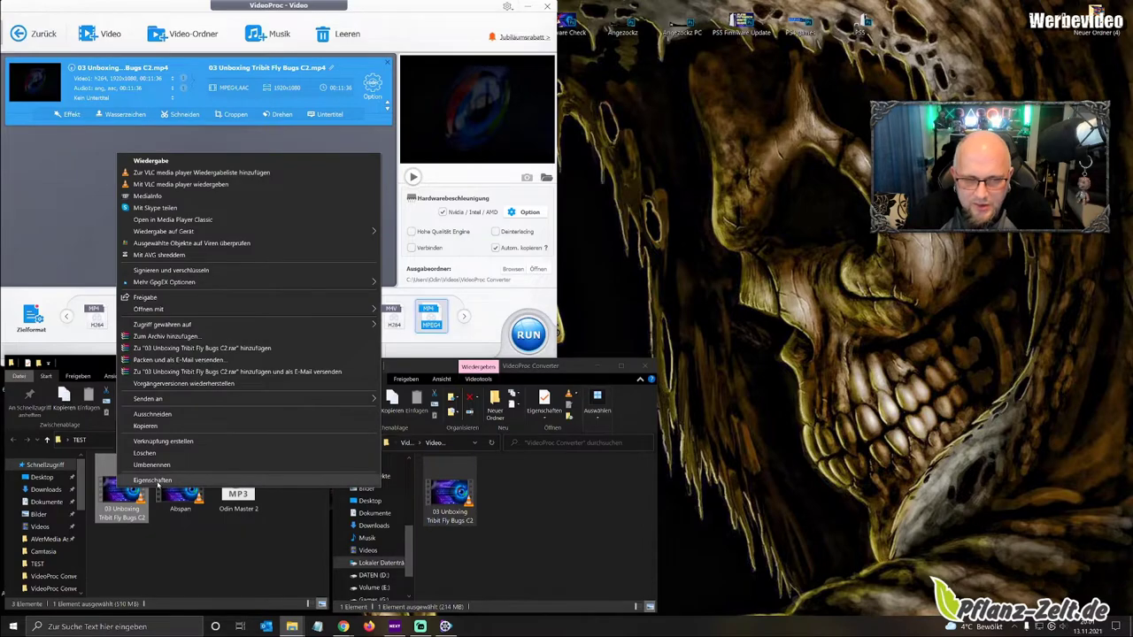
left_click(124, 482)
right_click(430, 513)
left_click(452, 501)
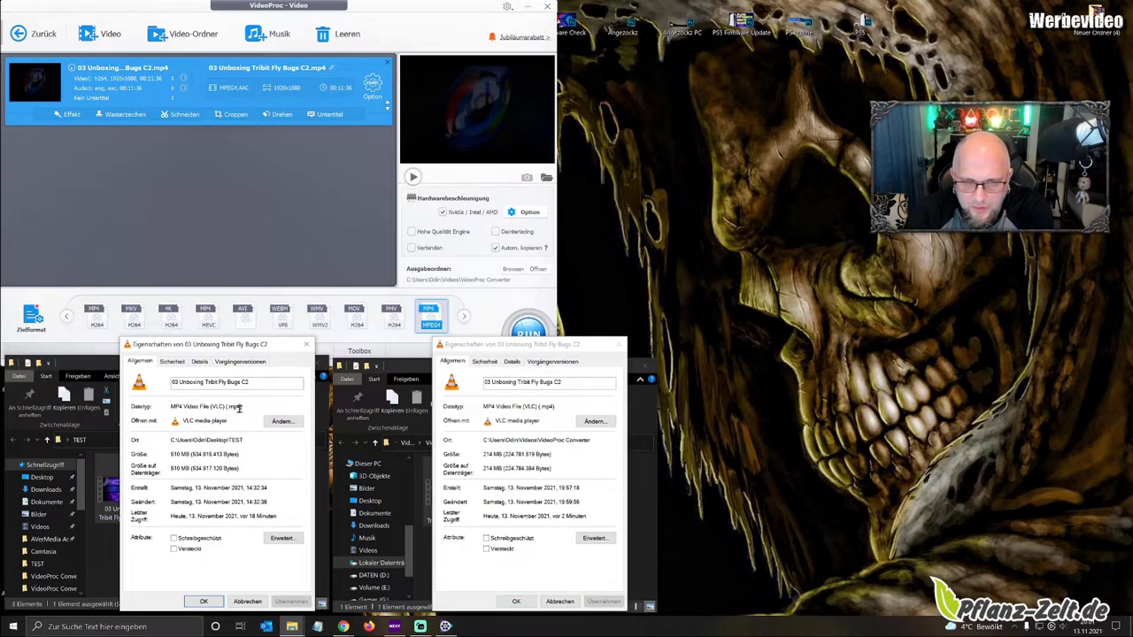
double_click(549, 406)
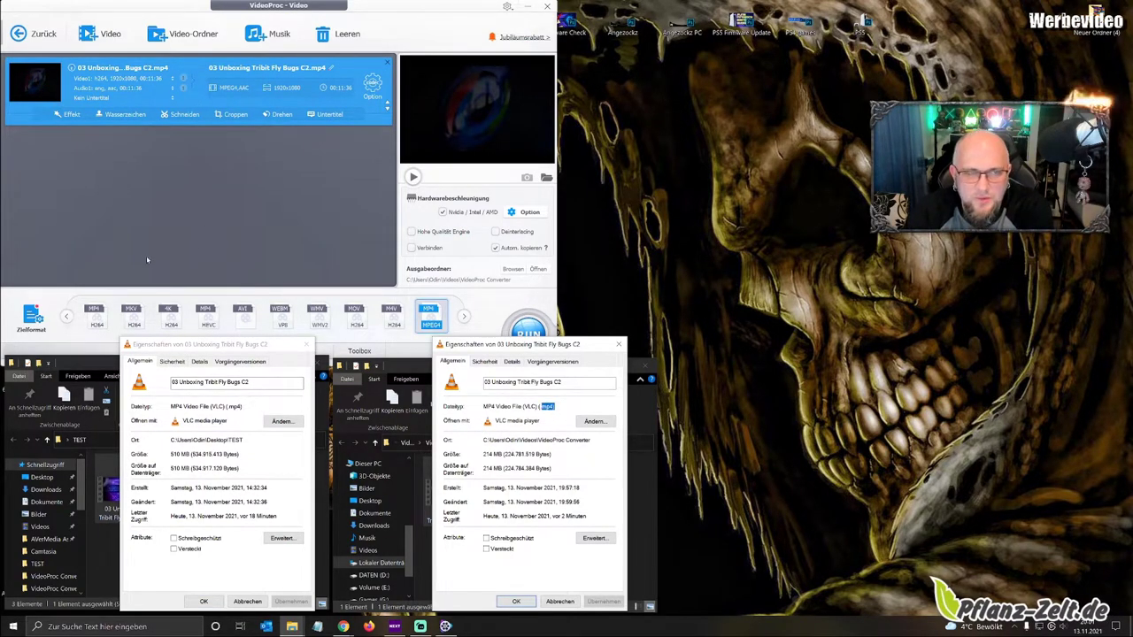
left_click(307, 344)
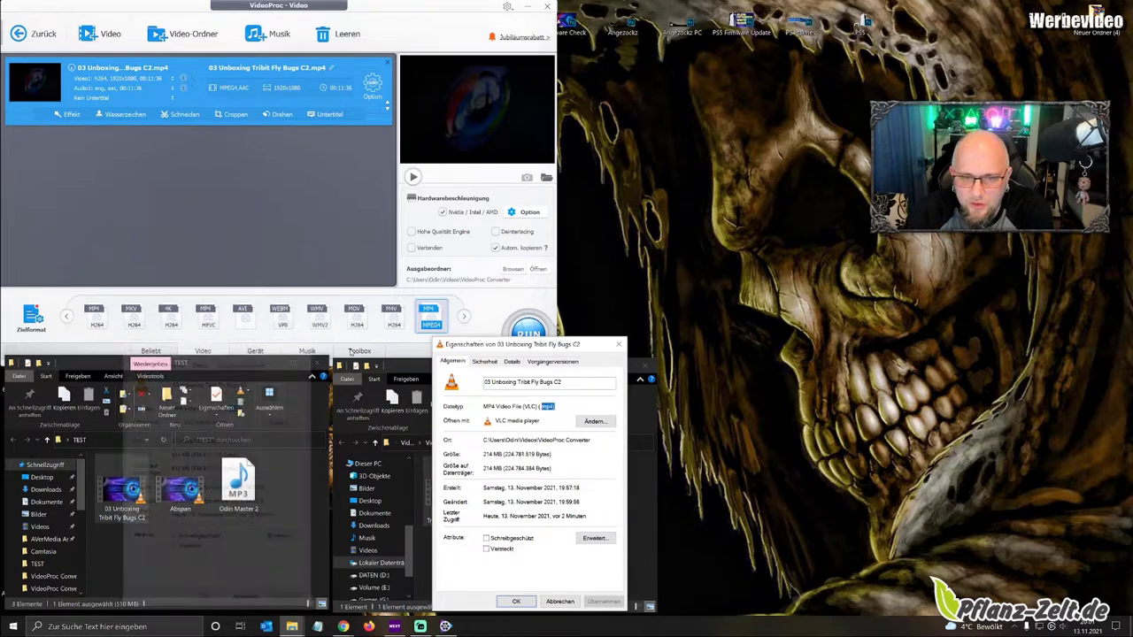
left_click(620, 344)
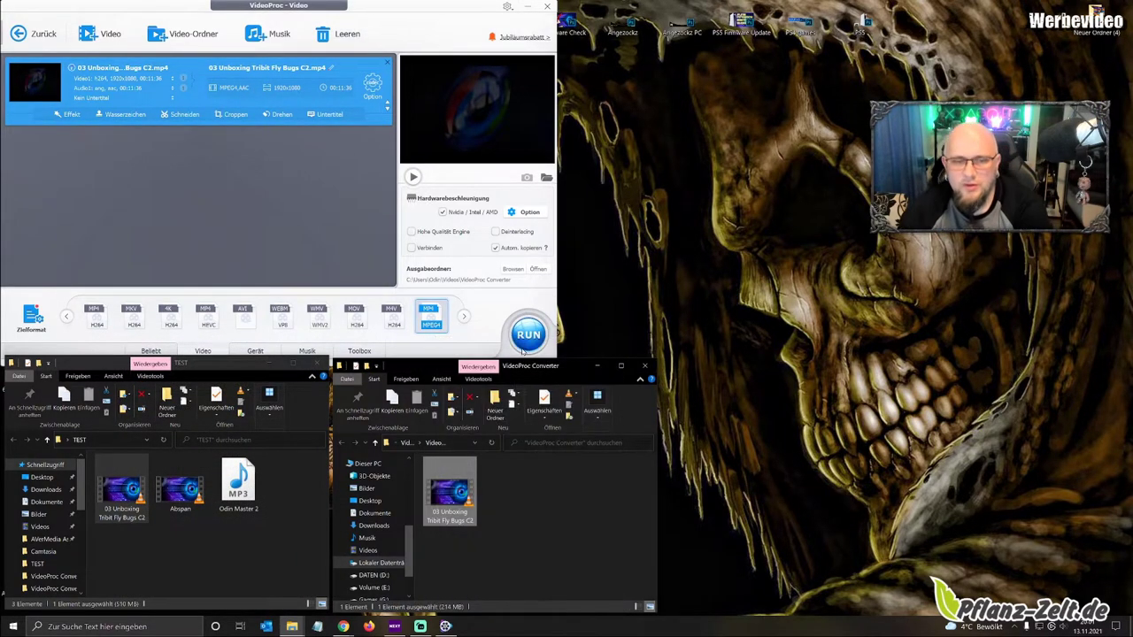
Delete the converted 03 Unboxing video from the VideoProc Converter output folder
right_click(468, 489)
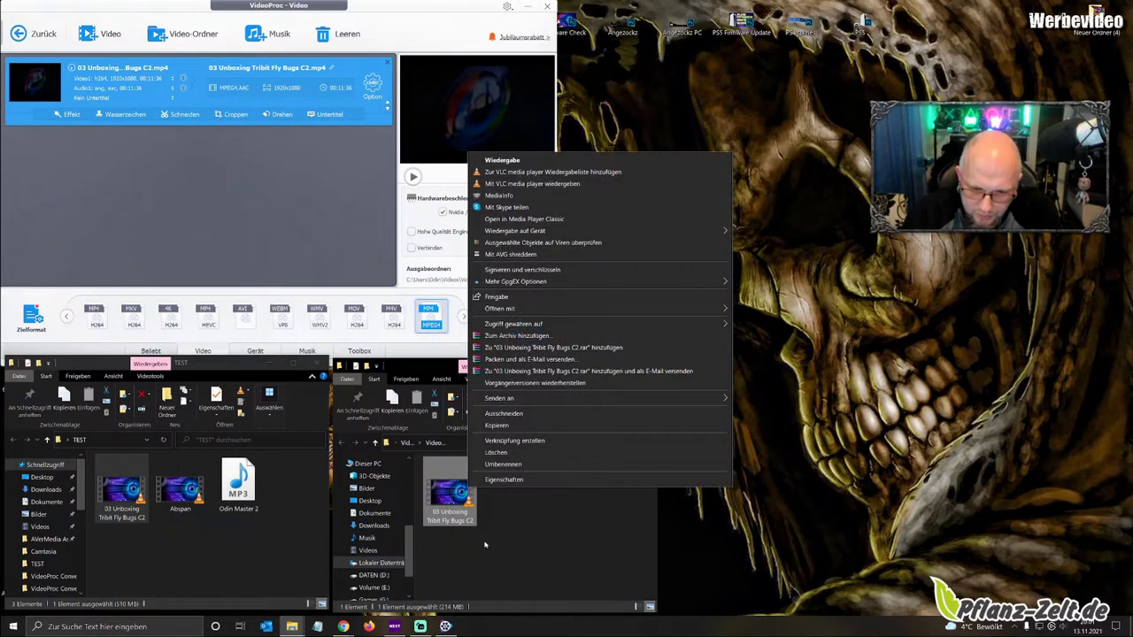
left_click(513, 453)
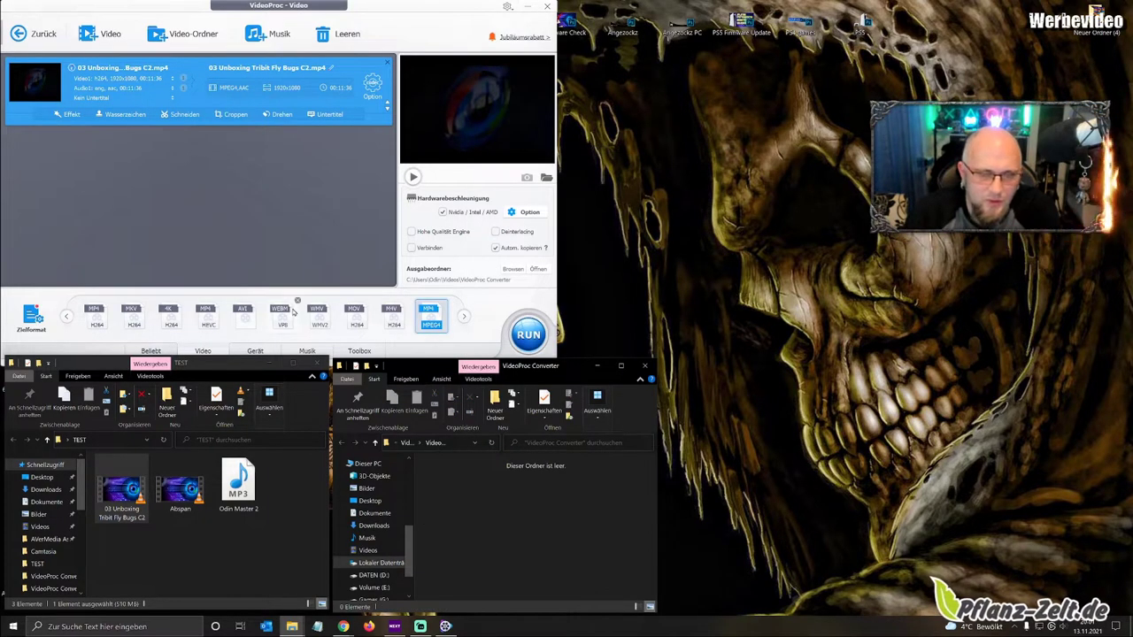
Run a trial MP4 HEVC conversion of the 03 Unboxing video, checking the output file's properties before stopping it
left_click(205, 320)
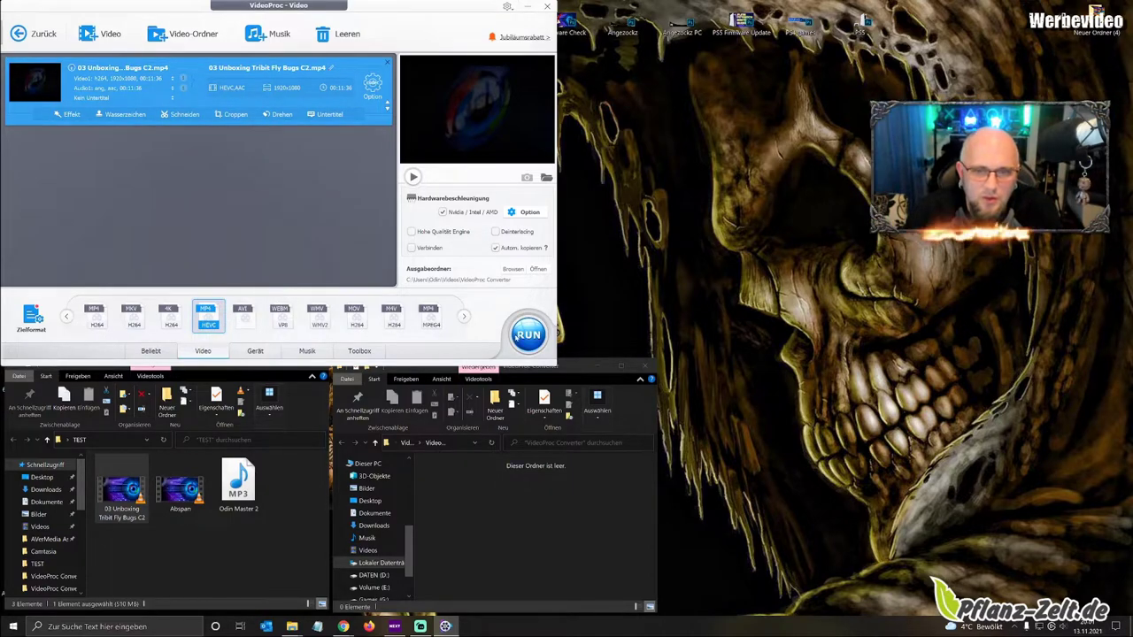
left_click(528, 334)
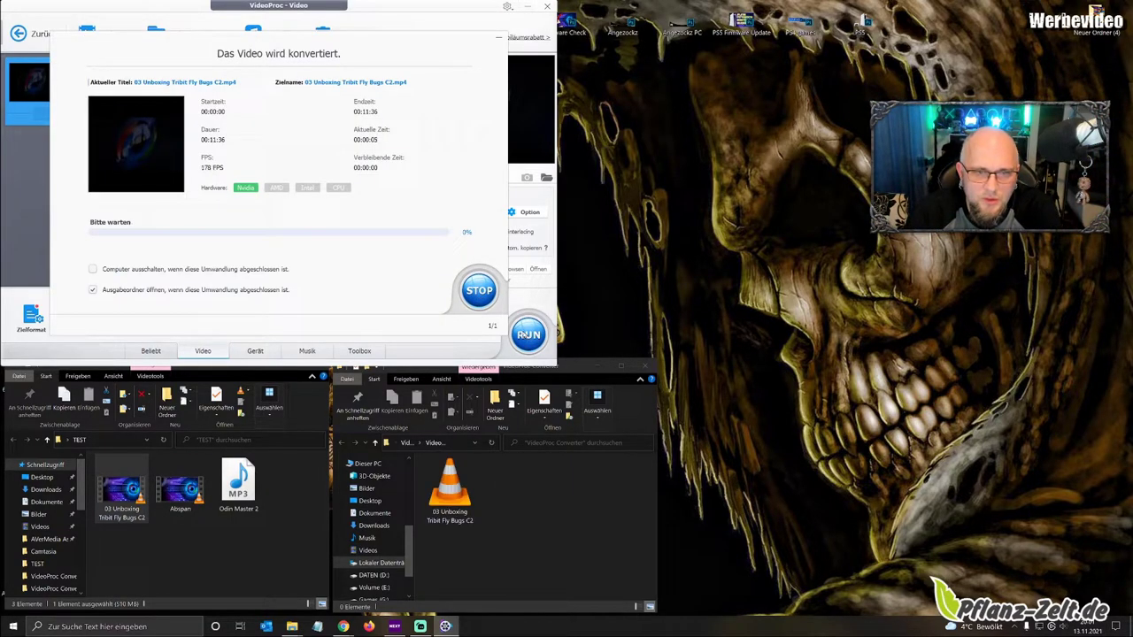
right_click(449, 492)
left_click(484, 484)
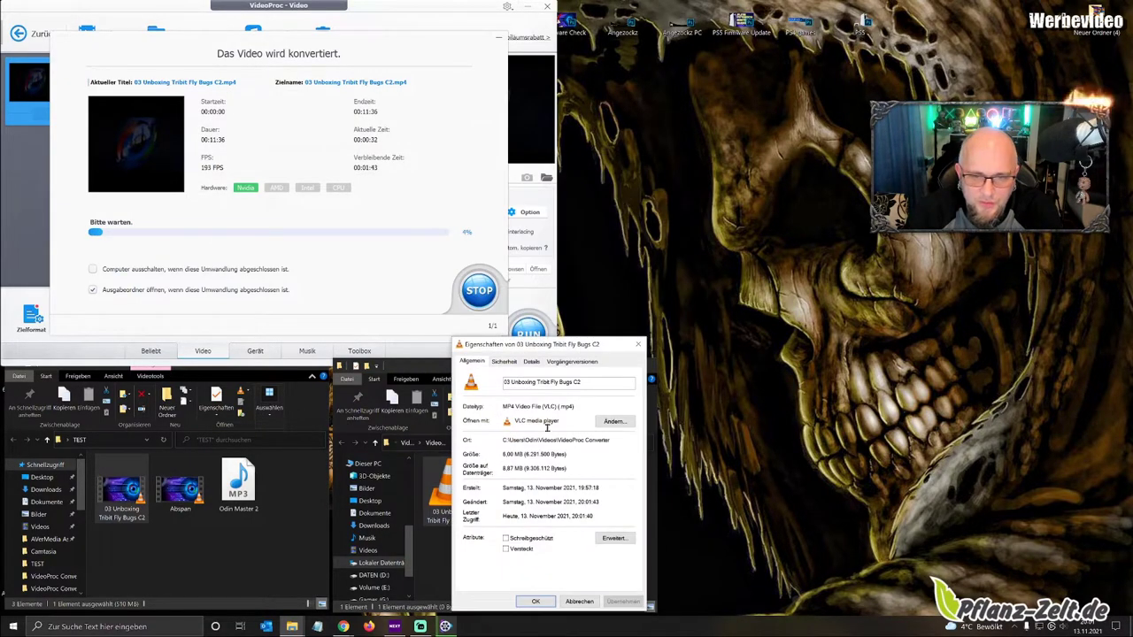
left_click(637, 345)
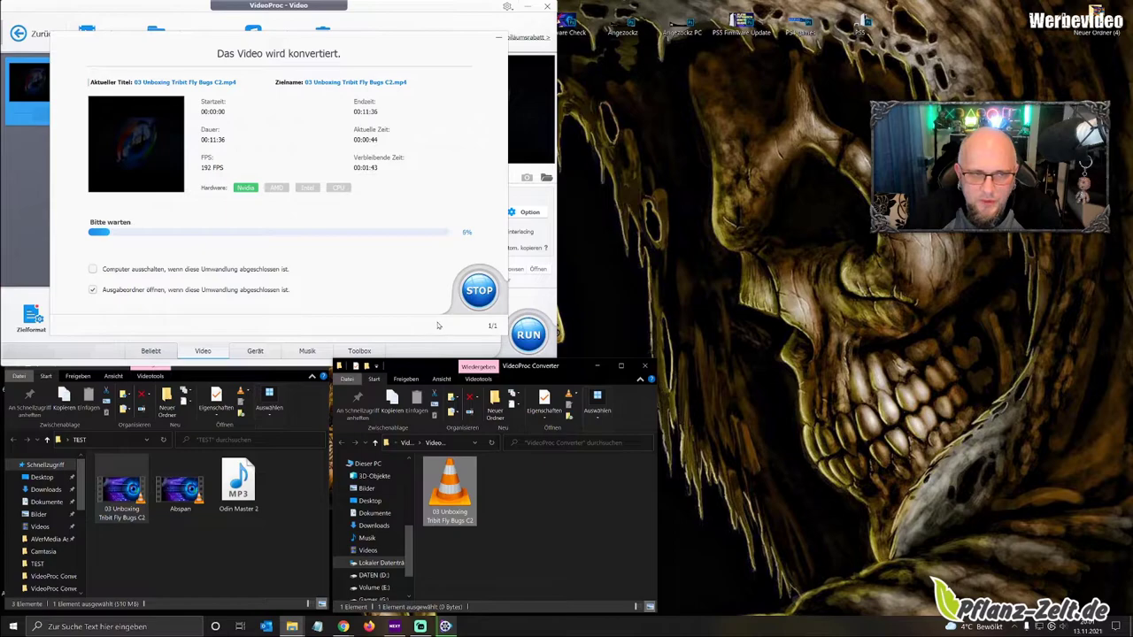
left_click(479, 290)
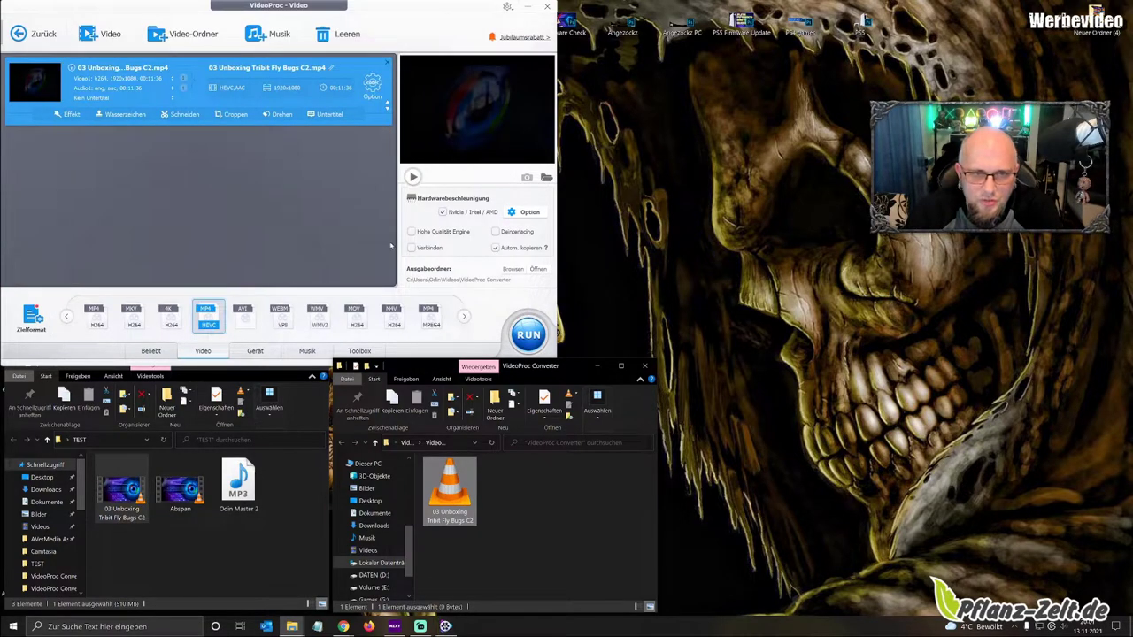
Run a trial WEBM VP8 conversion of the 03 Unboxing video, checking the output file's type before stopping it
left_click(286, 322)
left_click(525, 335)
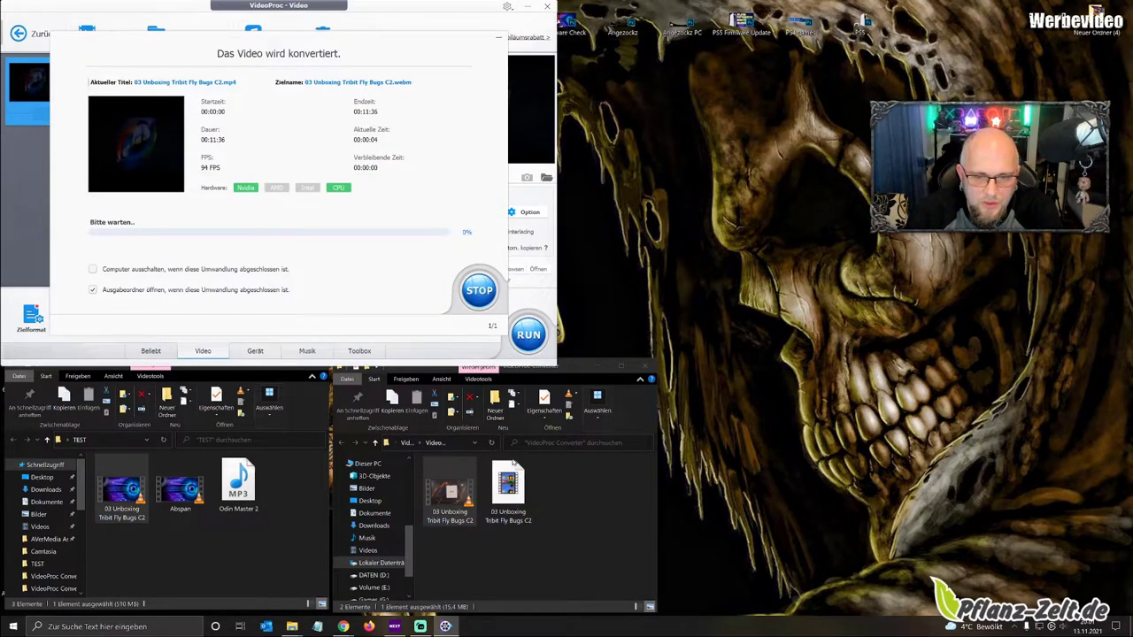
left_click(509, 485)
right_click(506, 494)
left_click(548, 482)
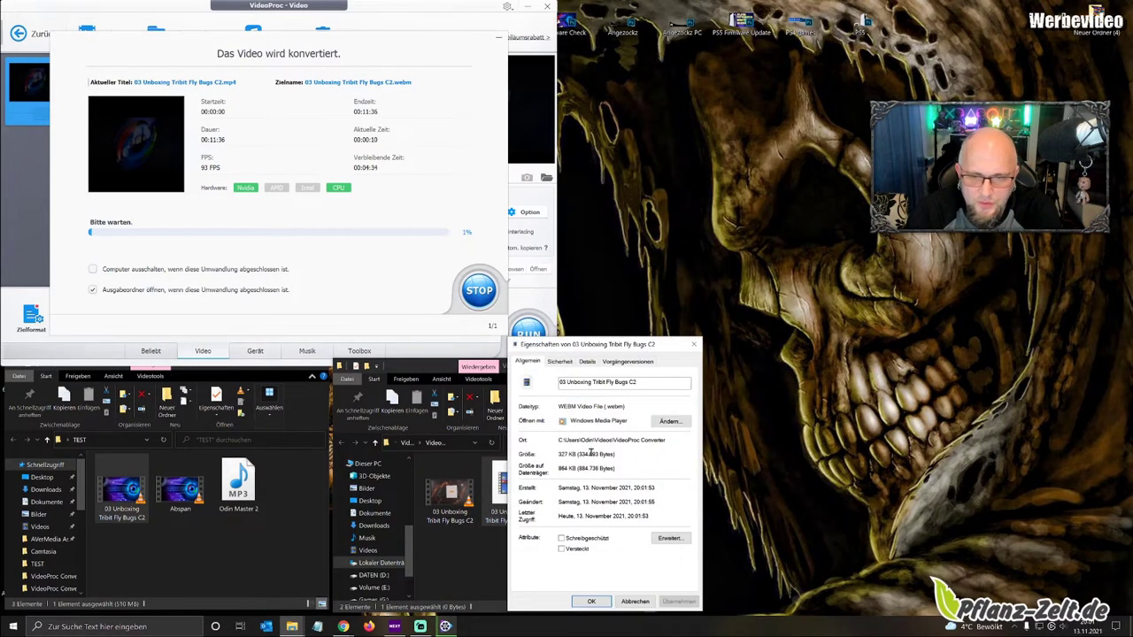
double_click(614, 406)
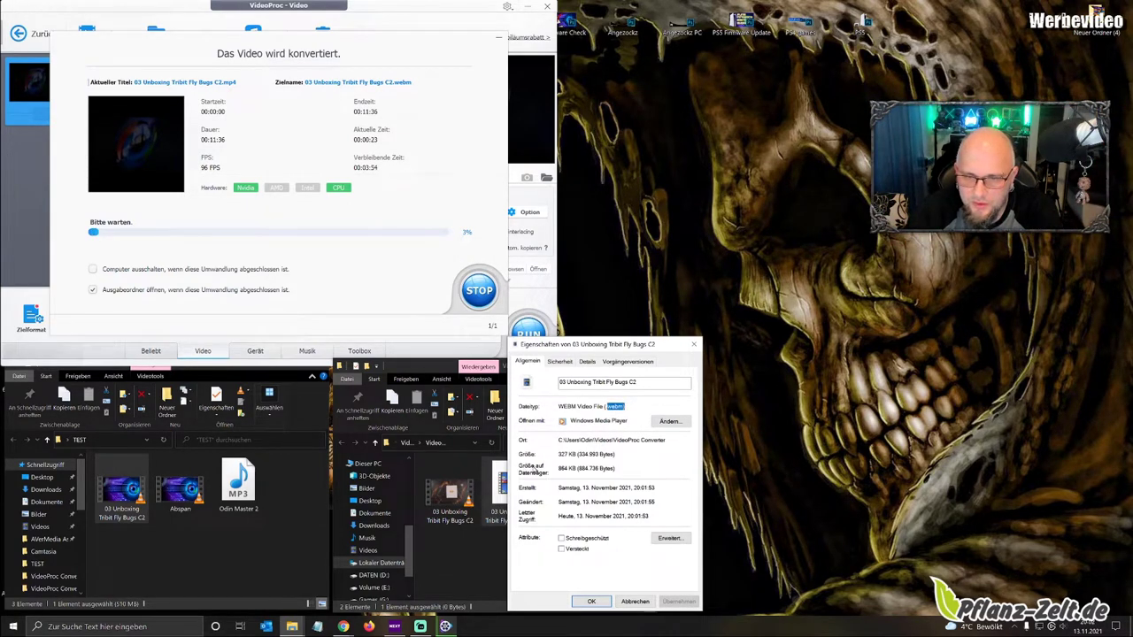
left_click(693, 344)
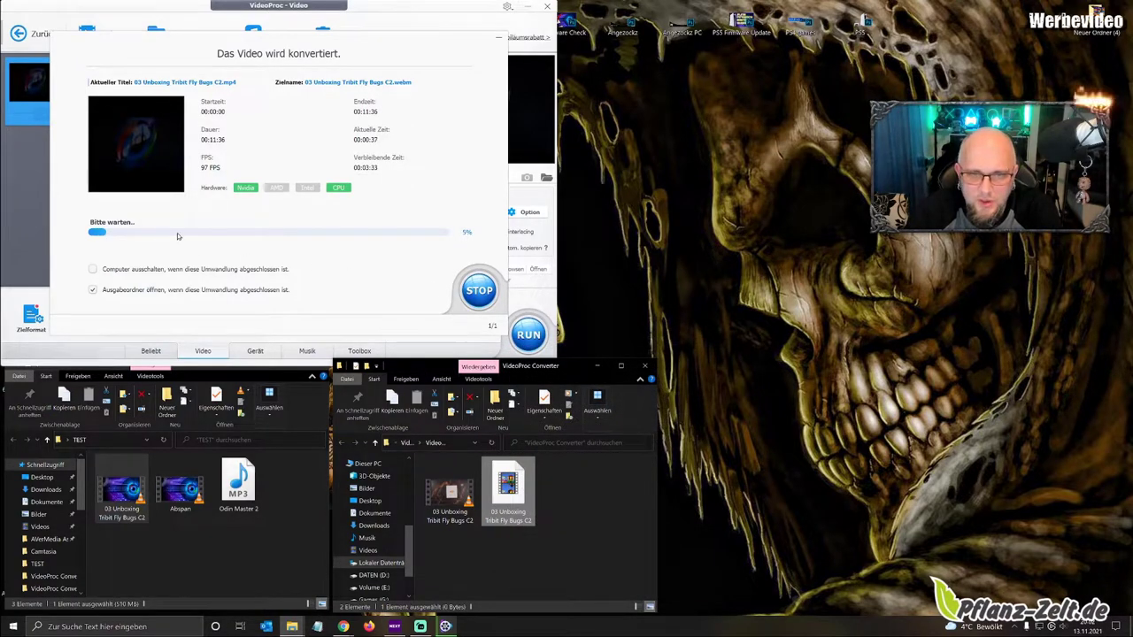
left_click(479, 290)
Delete both partial 03 Unboxing files from the output folder and close its window
left_click_drag(577, 495, 442, 501)
right_click(452, 498)
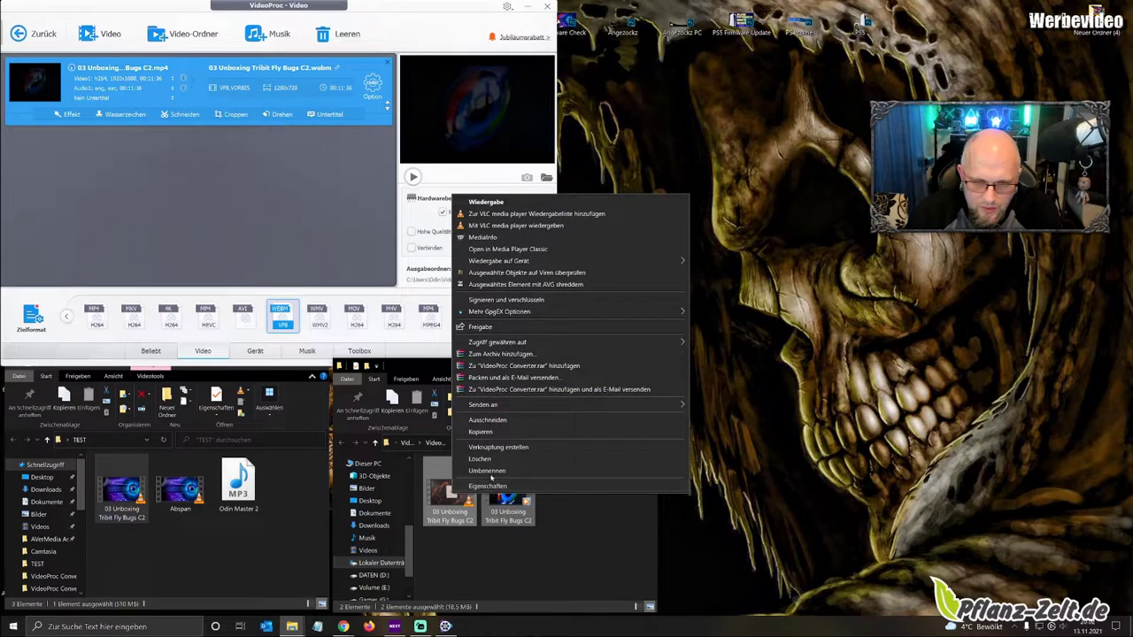
left_click(482, 458)
left_click(645, 366)
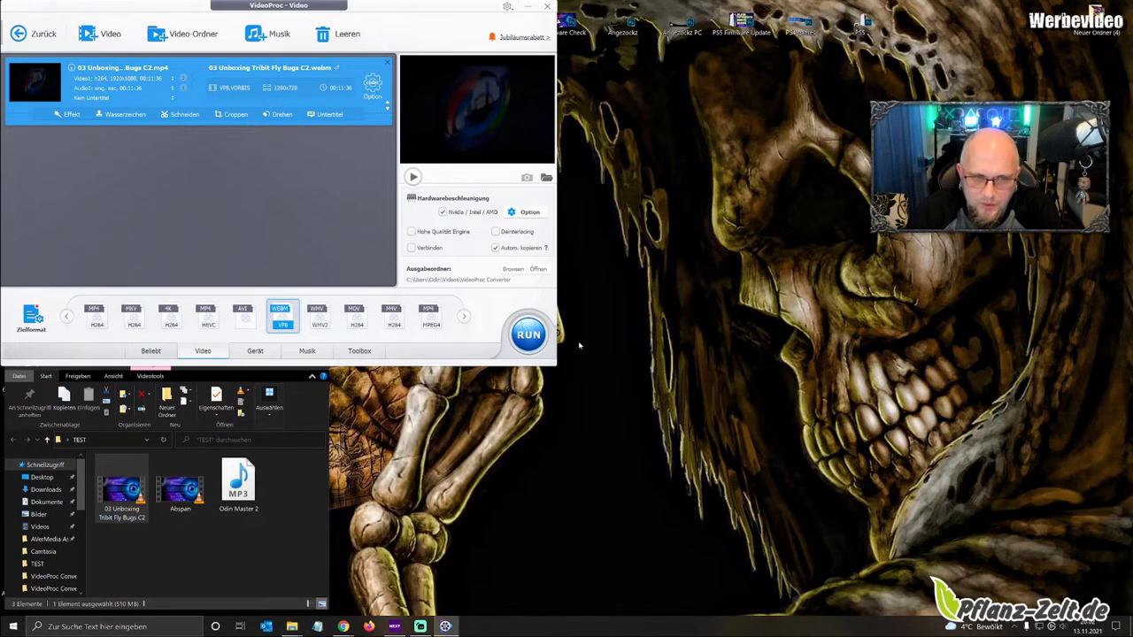
Browse the Beliebt, Gerät and Toolbox profile categories, returning to Beliebt
left_click(165, 354)
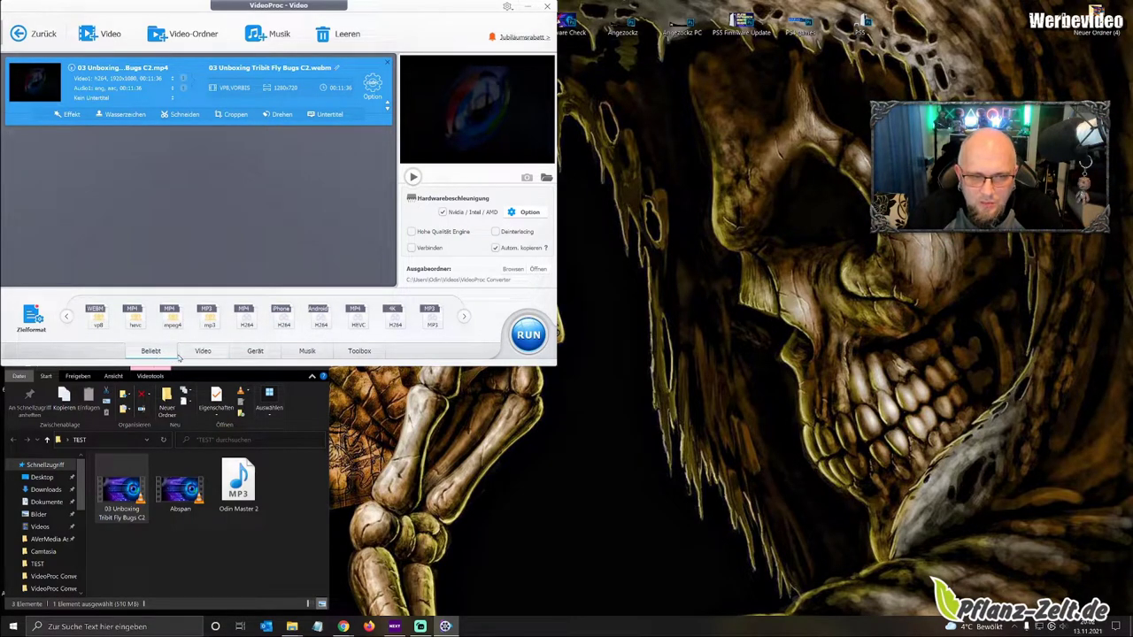
left_click(255, 352)
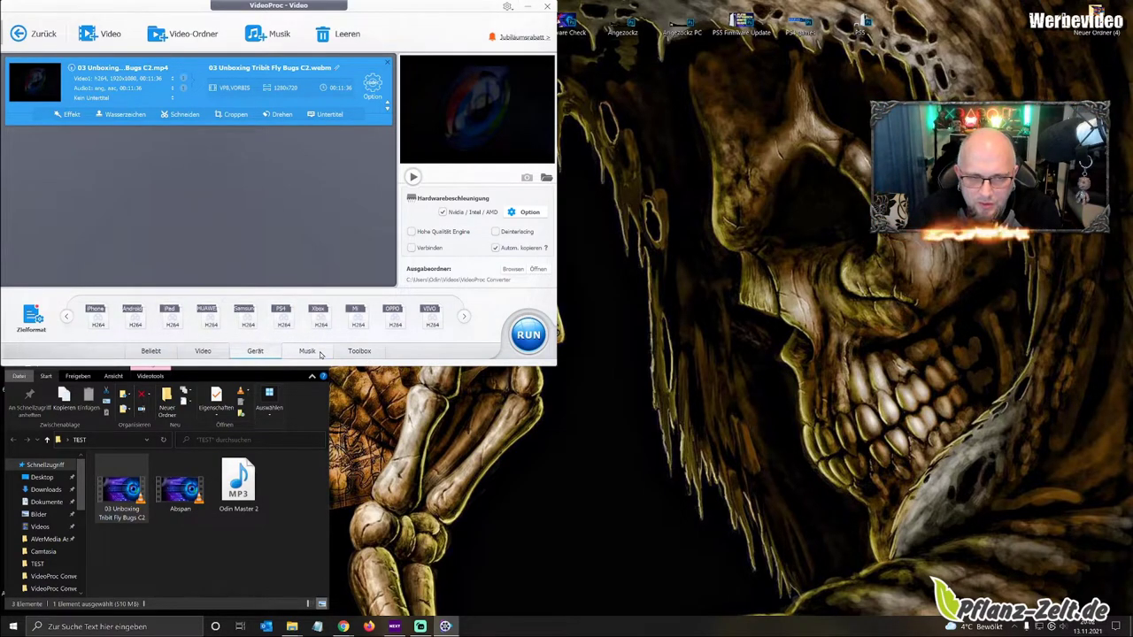
left_click(361, 353)
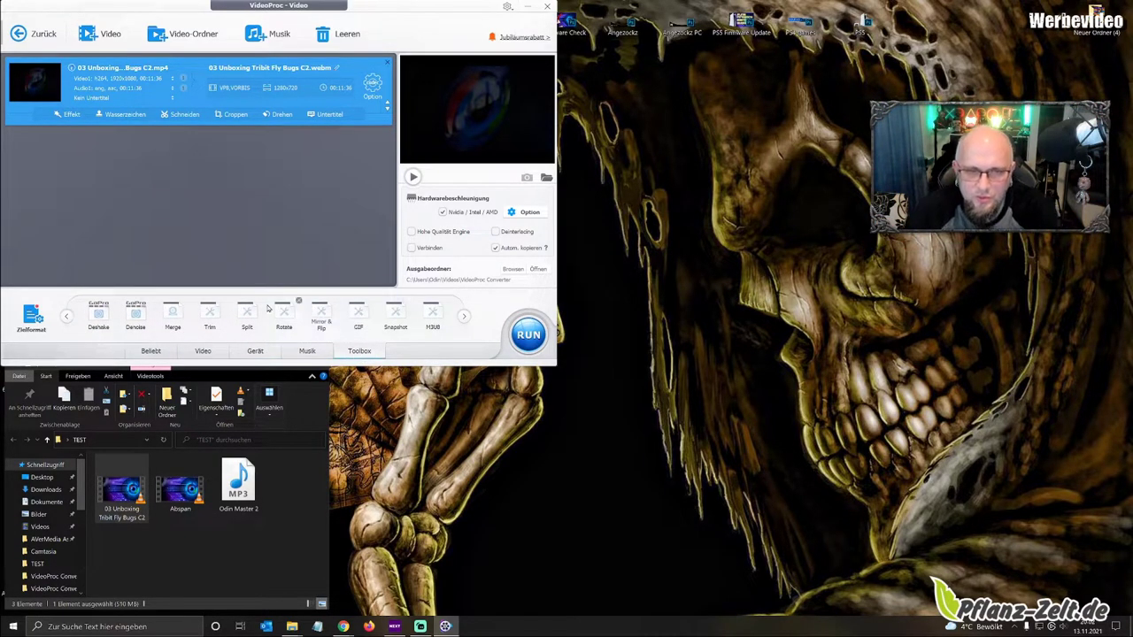
left_click(171, 349)
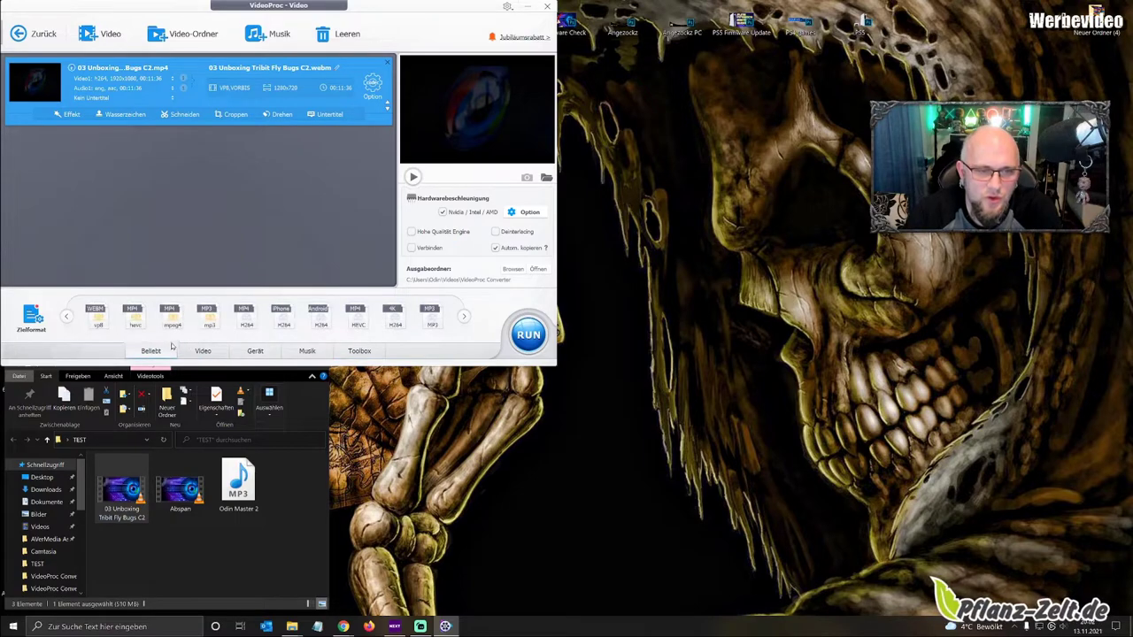
Examine the cutting settings for the 03 Unboxing video, pause and scrub through its preview, and cancel the editor
left_click(183, 115)
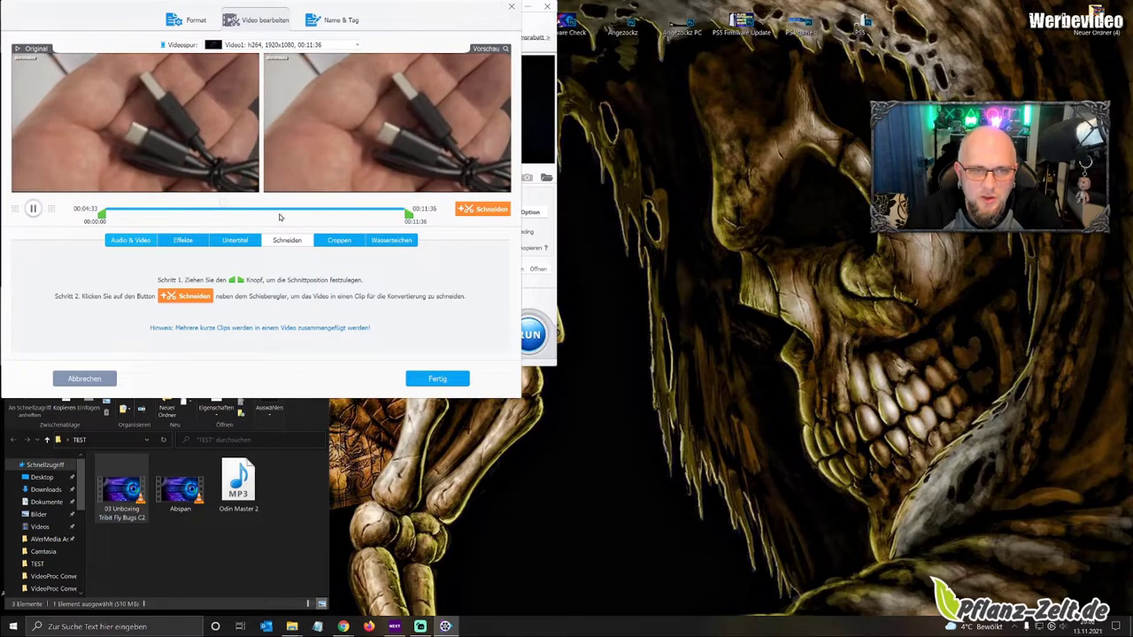
left_click(36, 211)
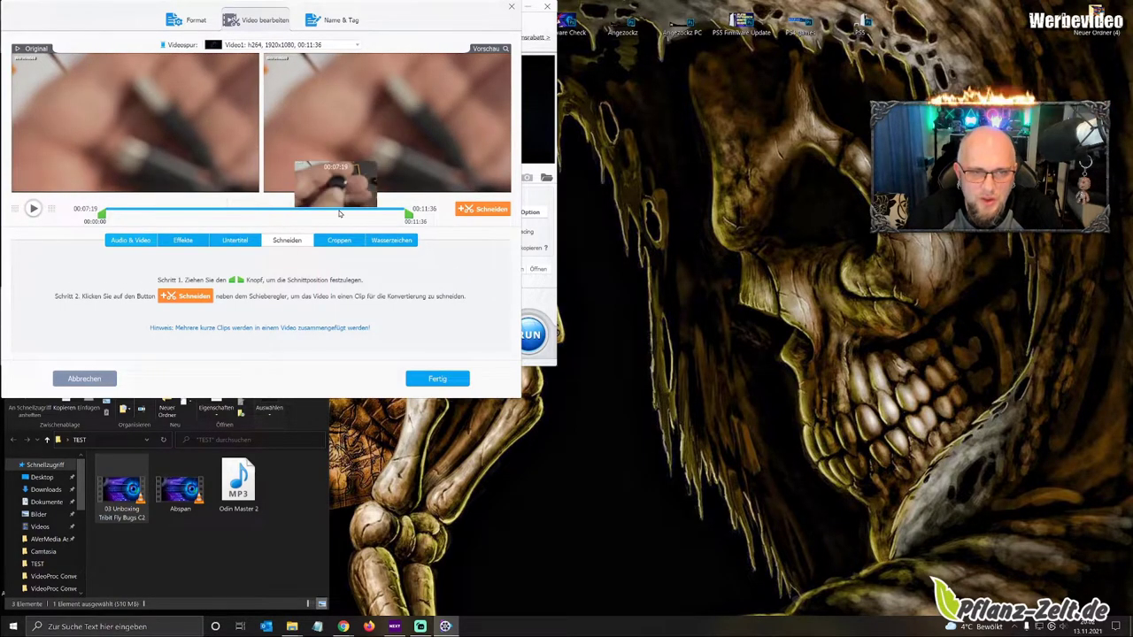
left_click(295, 214)
left_click(340, 214)
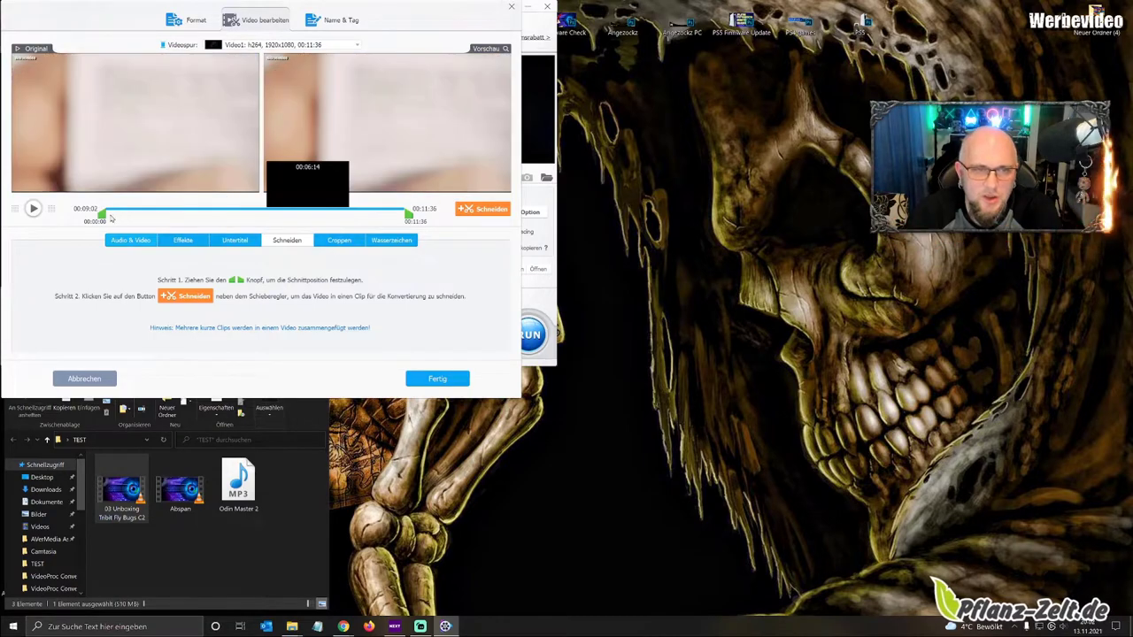
left_click(84, 379)
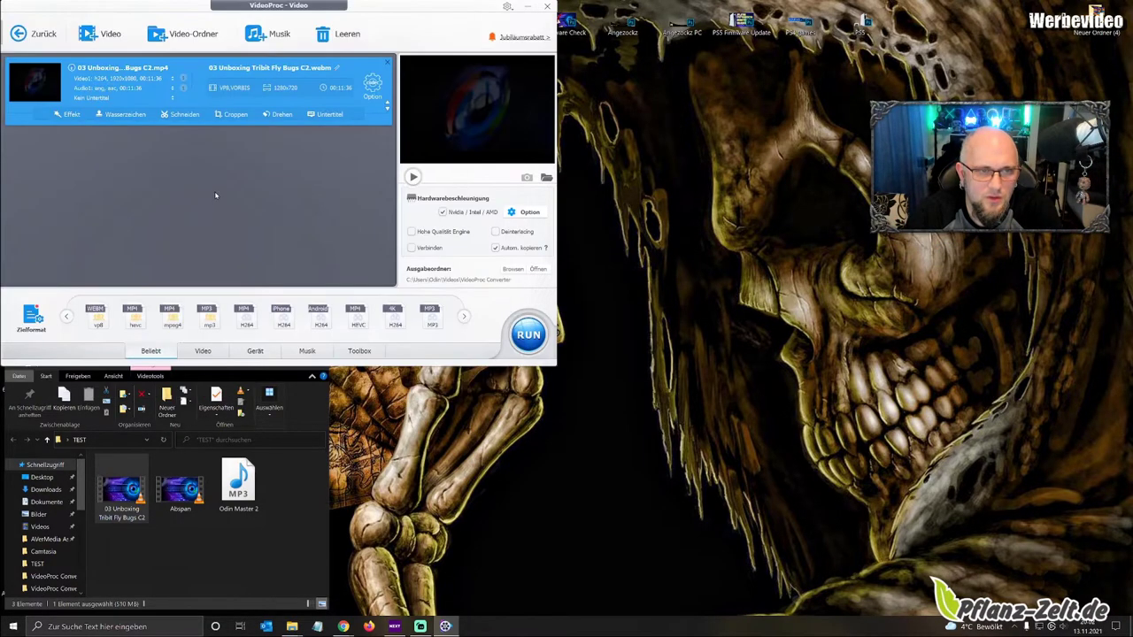
Try adding the text watermark "Odin" to the 03 Unboxing video, enlarged to about 493 x 213 in the lower-right corner of the picture
left_click(123, 114)
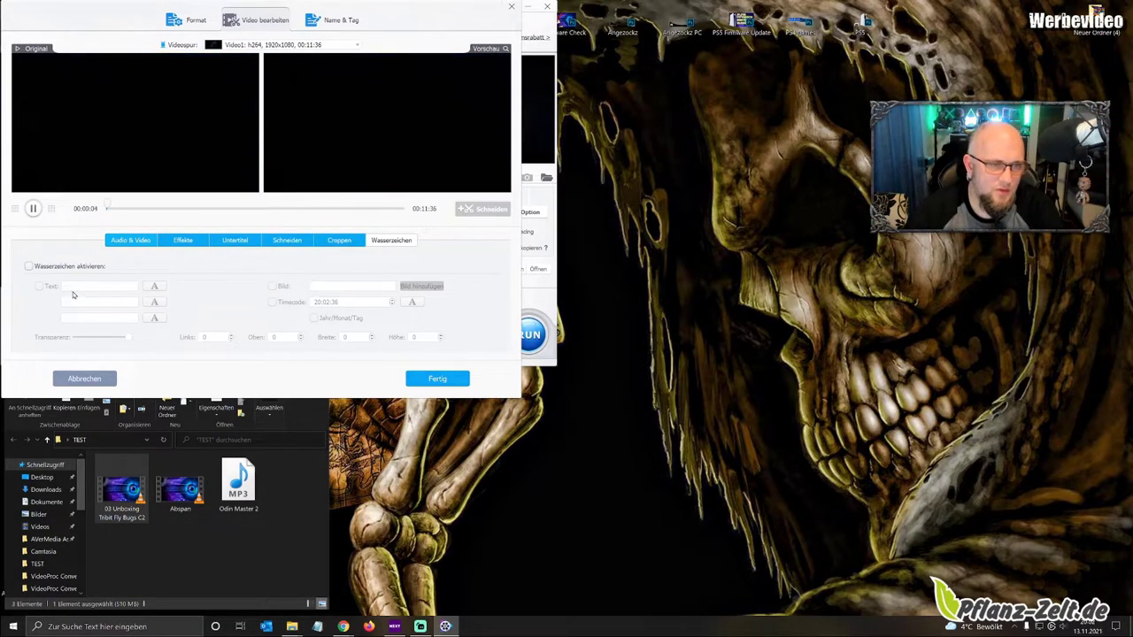
left_click(30, 268)
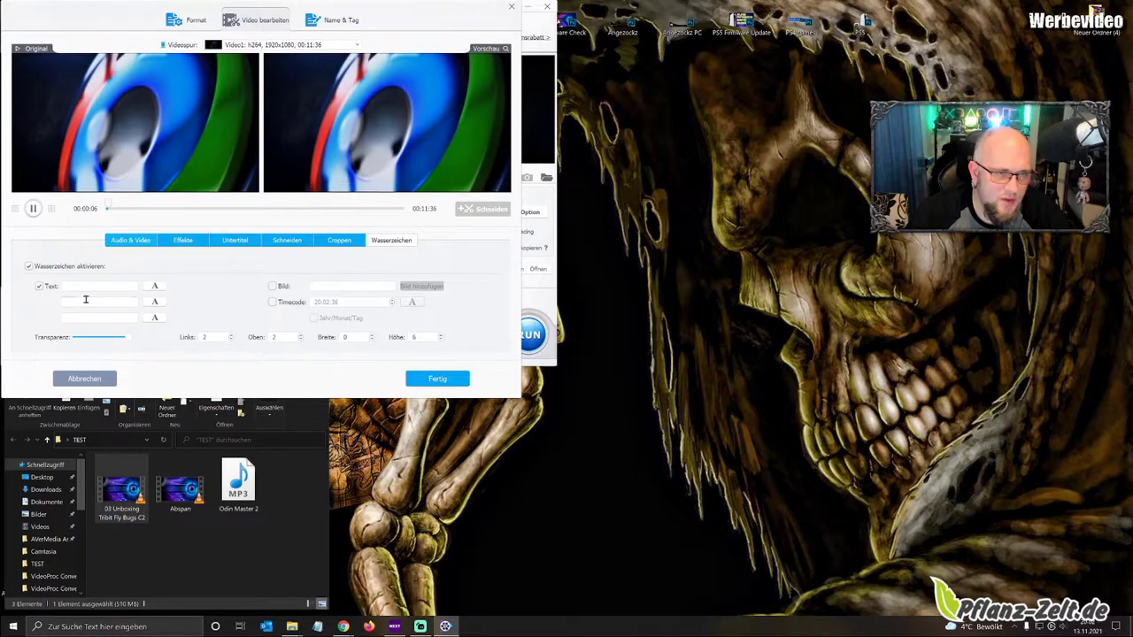
type("O")
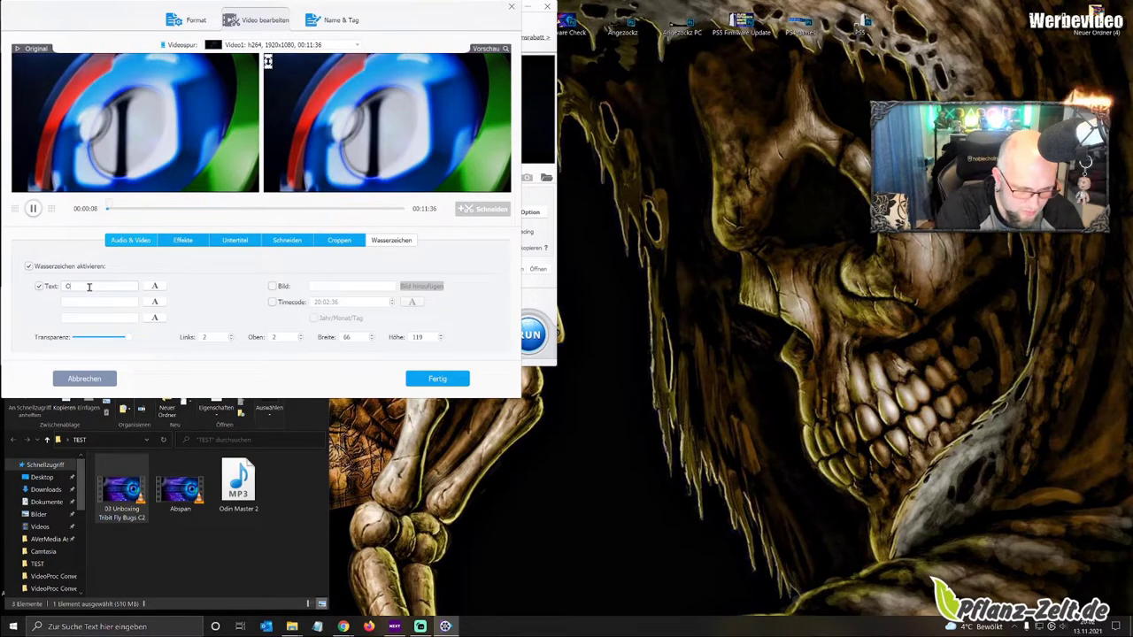
type("din")
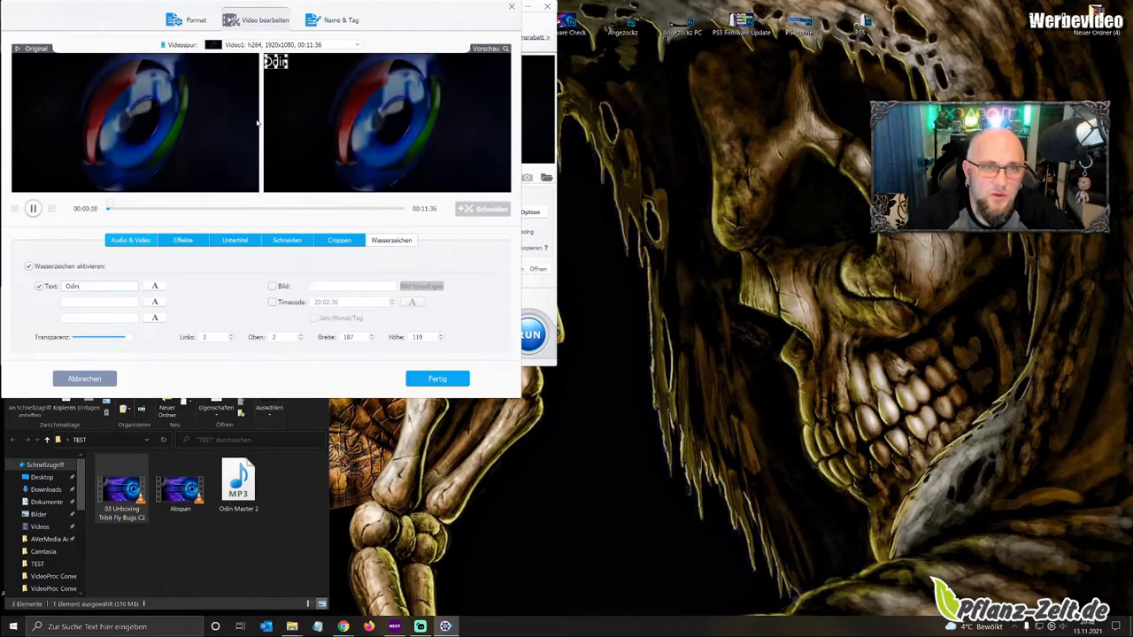
left_click_drag(289, 66, 488, 171)
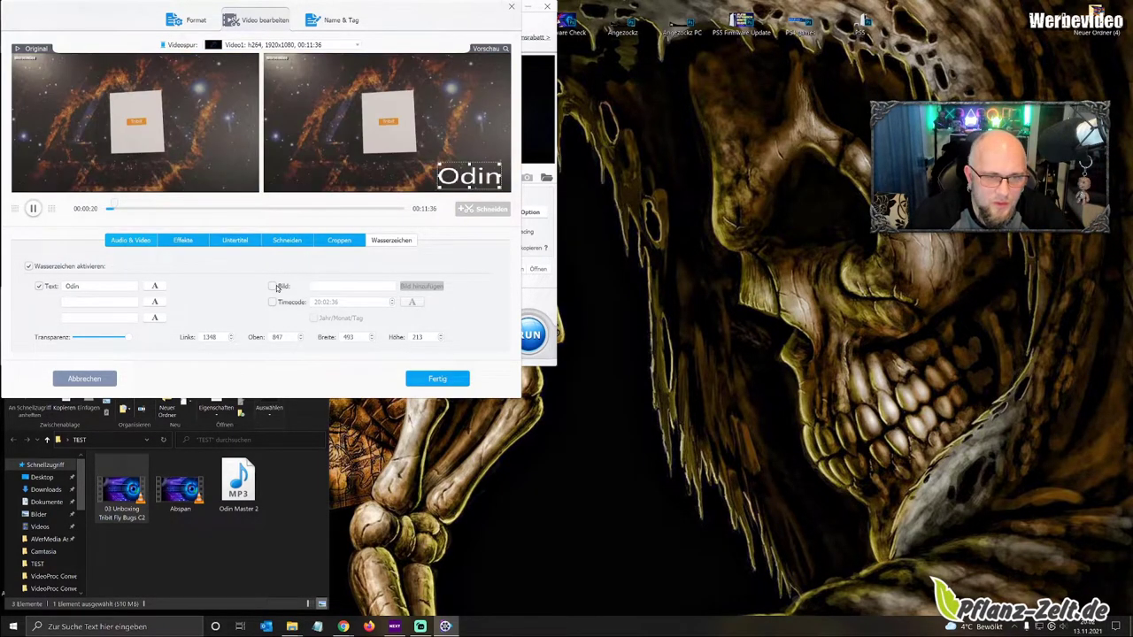
Activate the image watermark option and browse the Bilder folder for an image, closing the file picker without choosing one
left_click(421, 286)
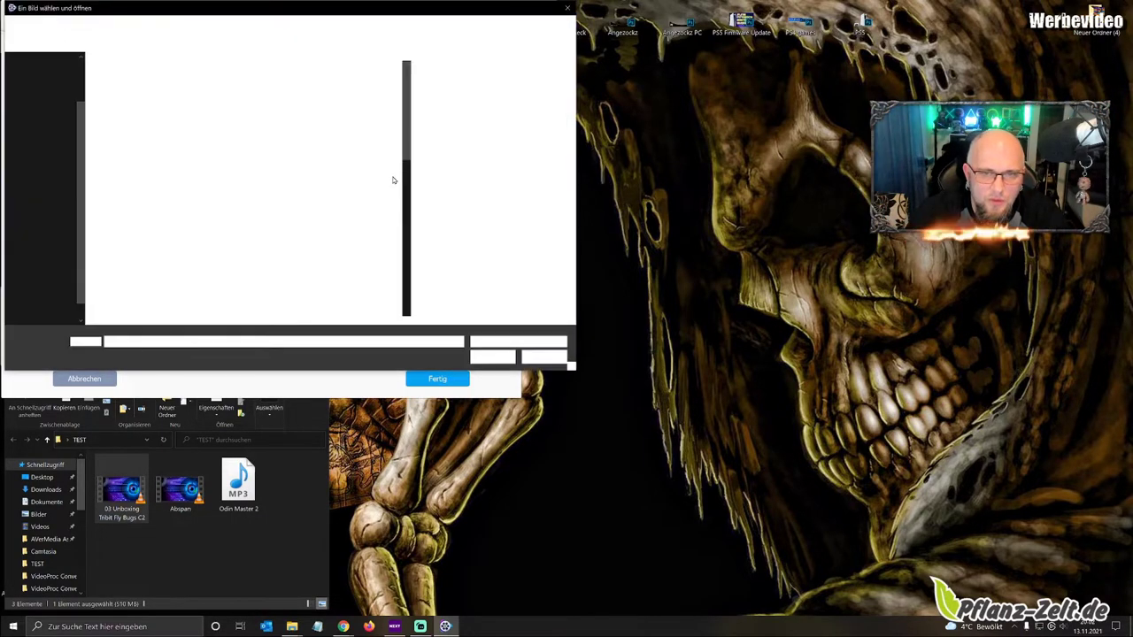
scroll(367, 248, "down", 10)
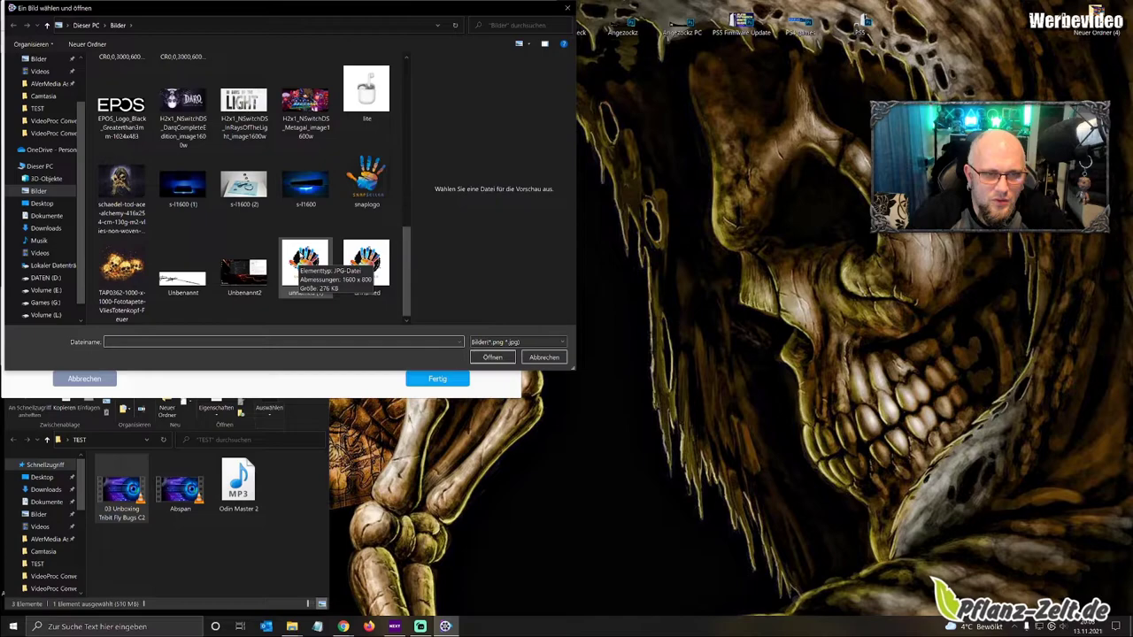
scroll(233, 267, "up", 10)
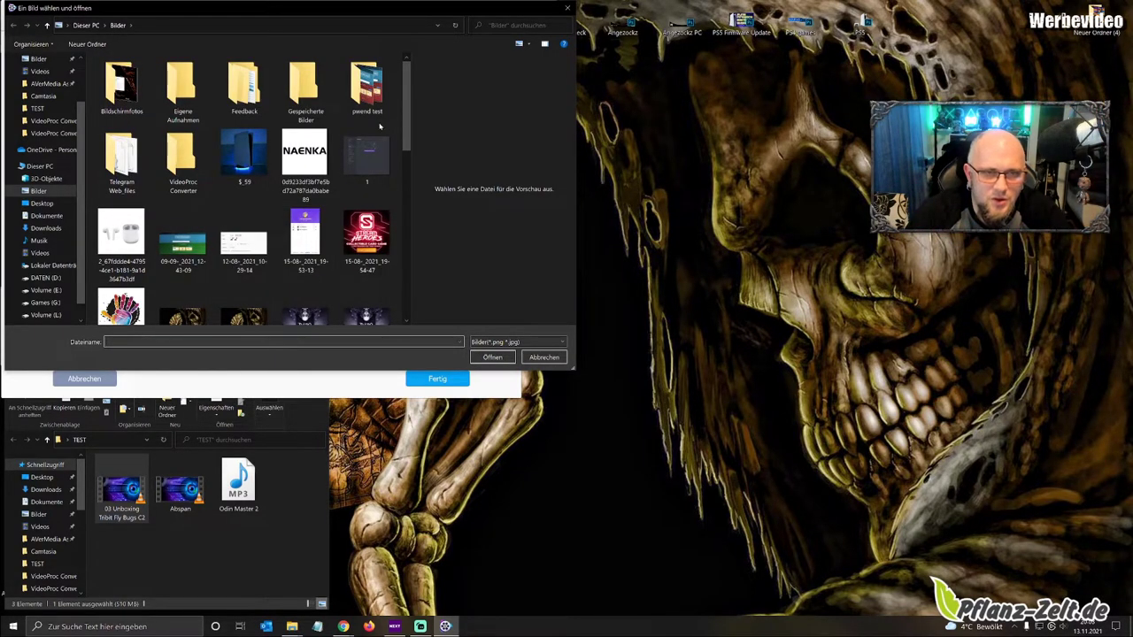
left_click(567, 9)
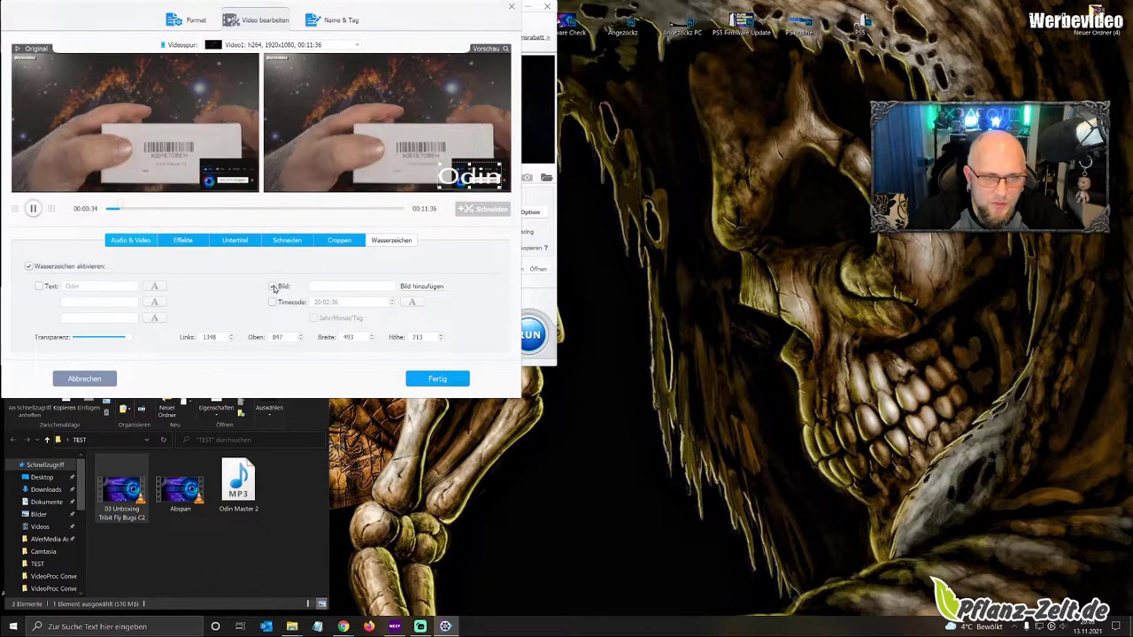
Try the watermark in the picture's upper-right area with partial transparency and a size of about 500 x 310, and discard the edits
left_click_drag(481, 177, 487, 83)
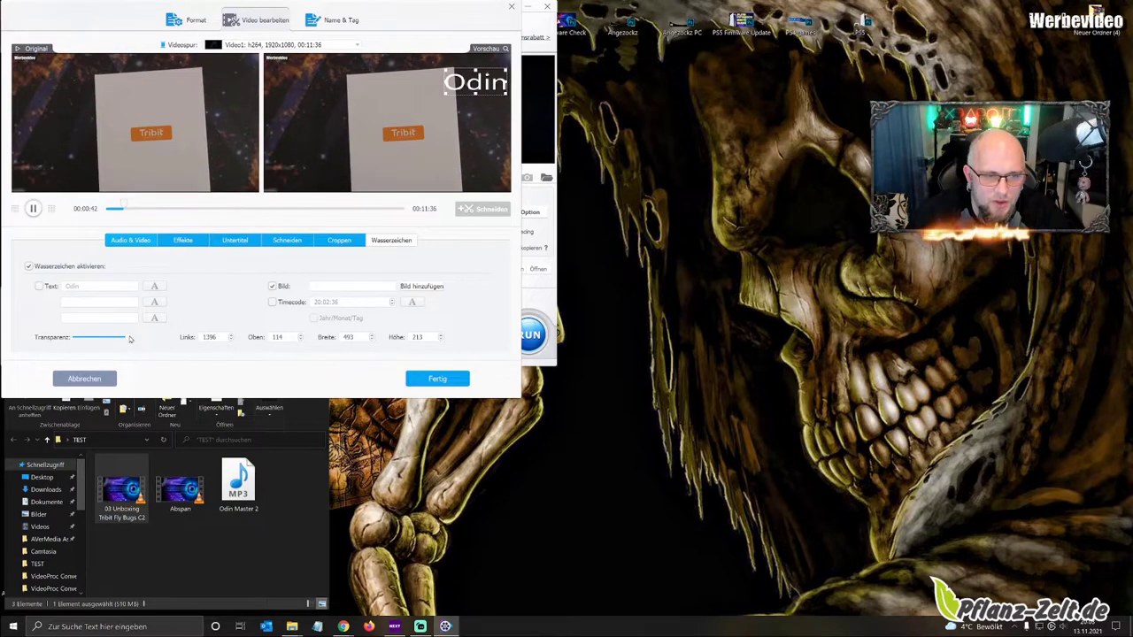
left_click_drag(124, 337, 78, 342)
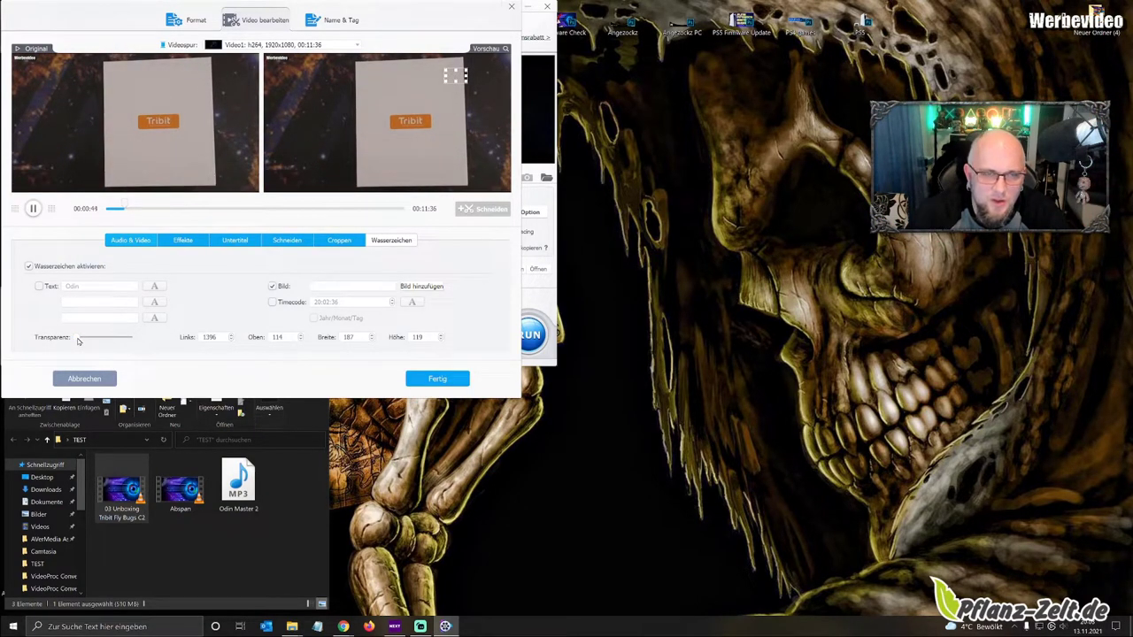
left_click_drag(78, 342, 107, 343)
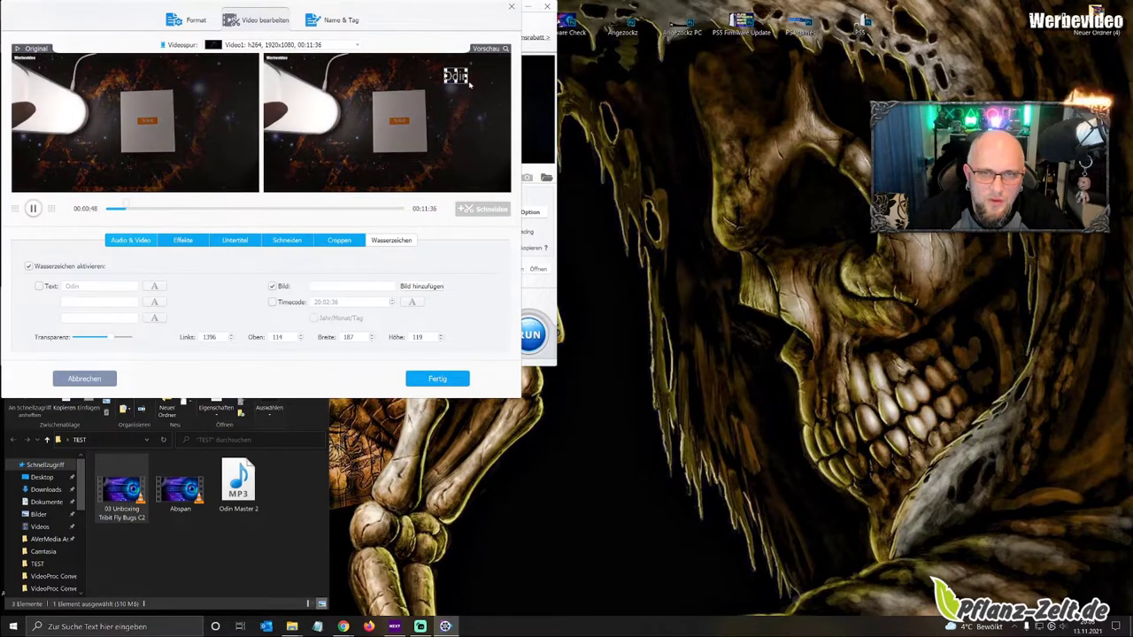
left_click_drag(470, 84, 506, 106)
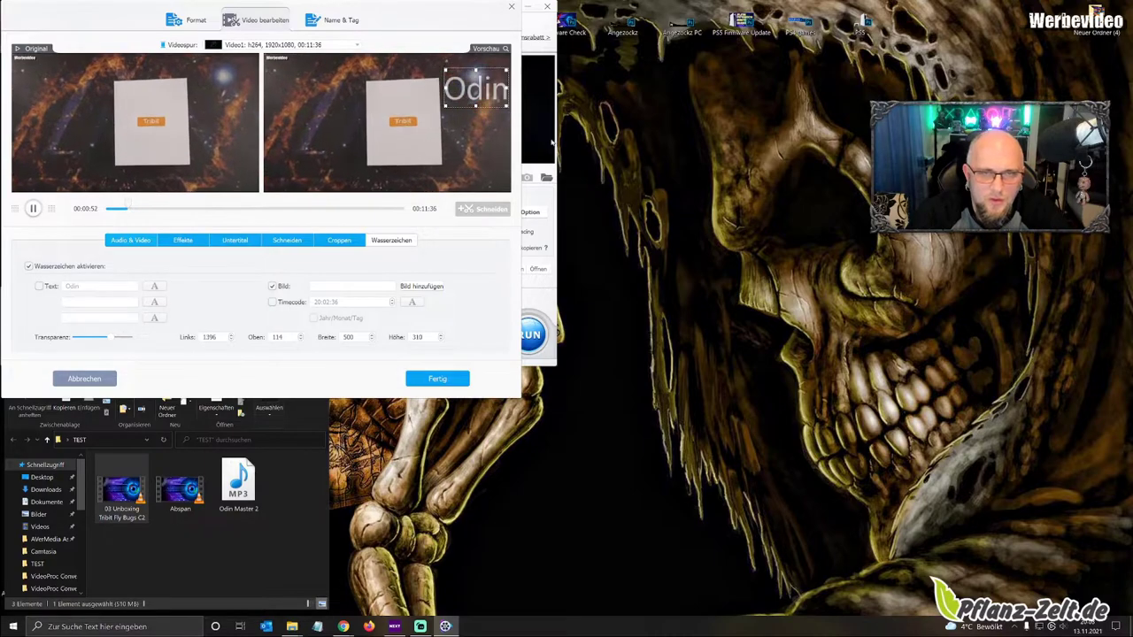
left_click(512, 8)
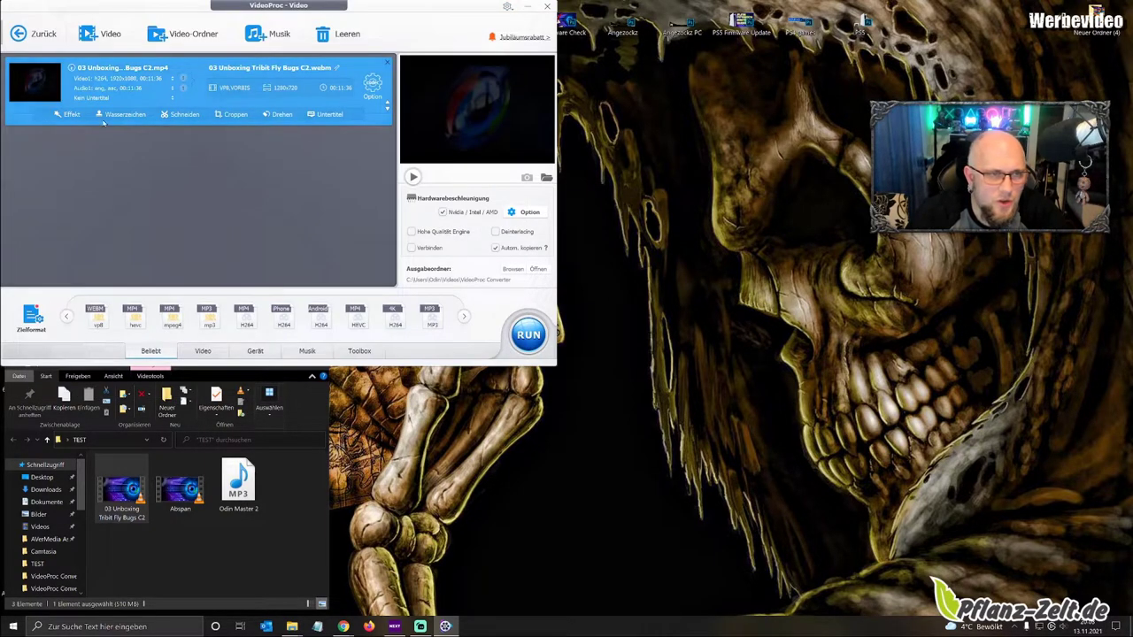
Preview the Negativ, Linsenkorrektur, CMYK, Vignette and Schärfen effects on the 03 Unboxing video and close the editor without applying any
left_click(74, 118)
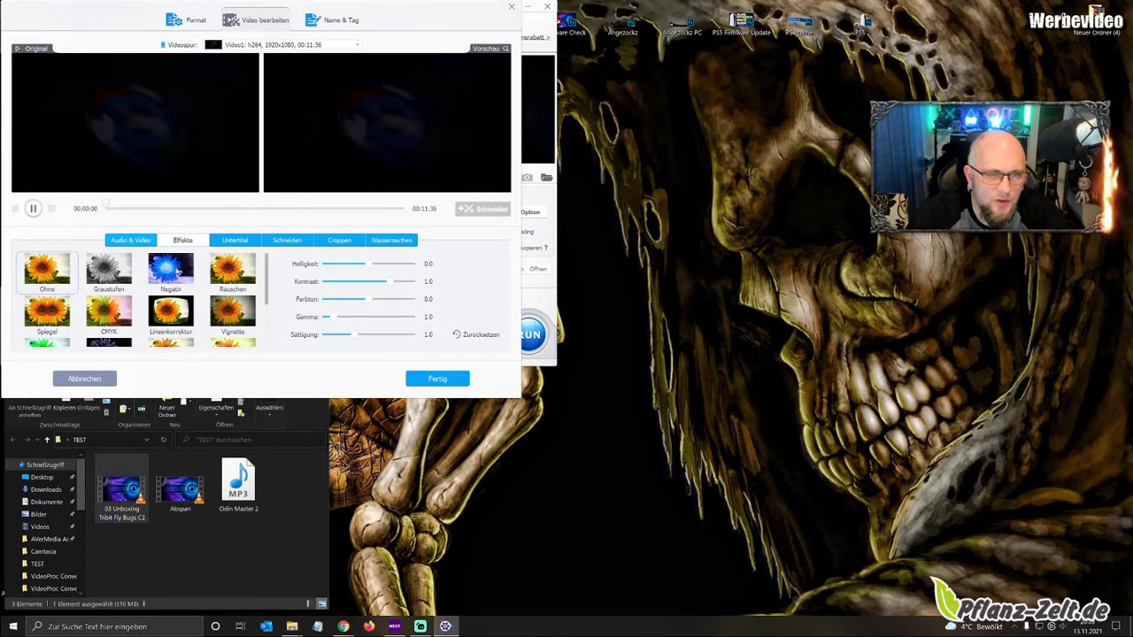
left_click(174, 281)
left_click(164, 314)
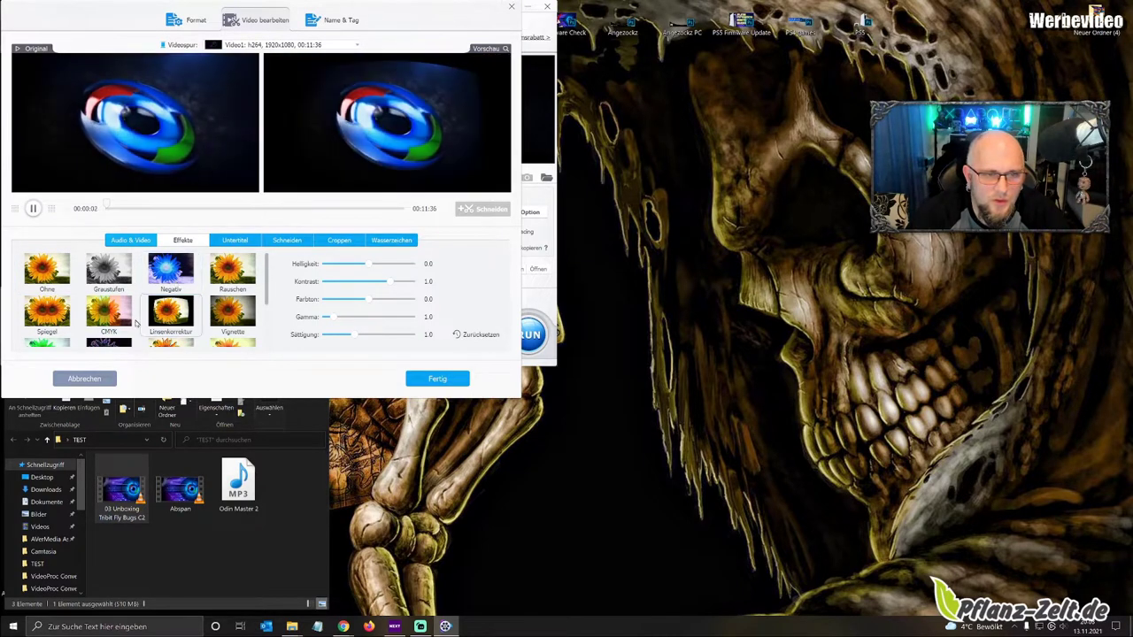
left_click(113, 319)
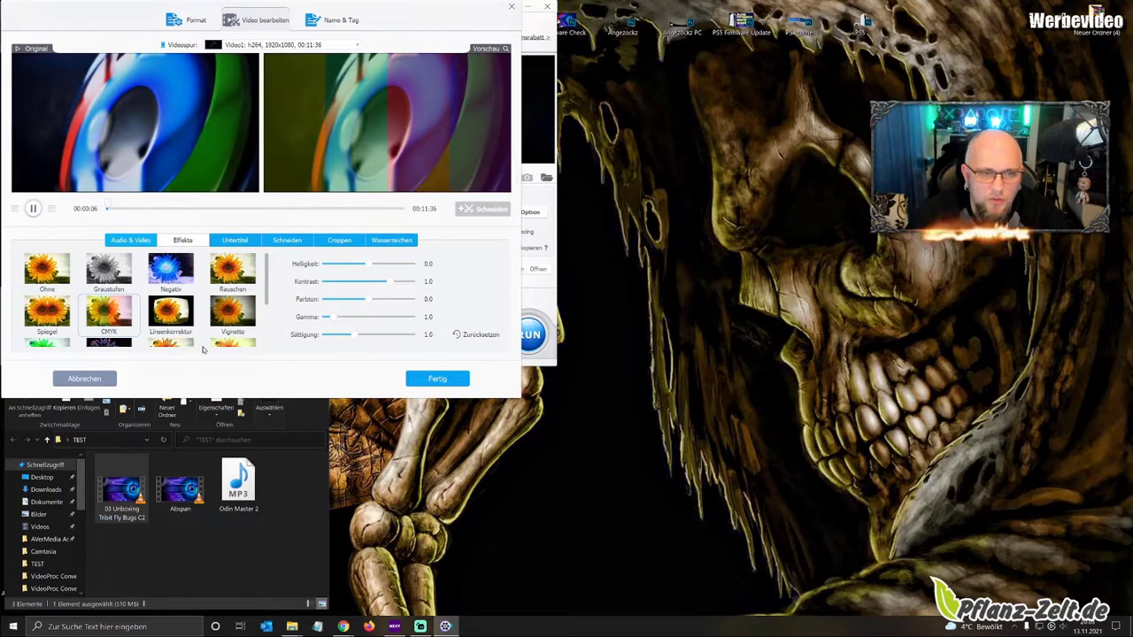
left_click(224, 324)
scroll(226, 324, "down", 2)
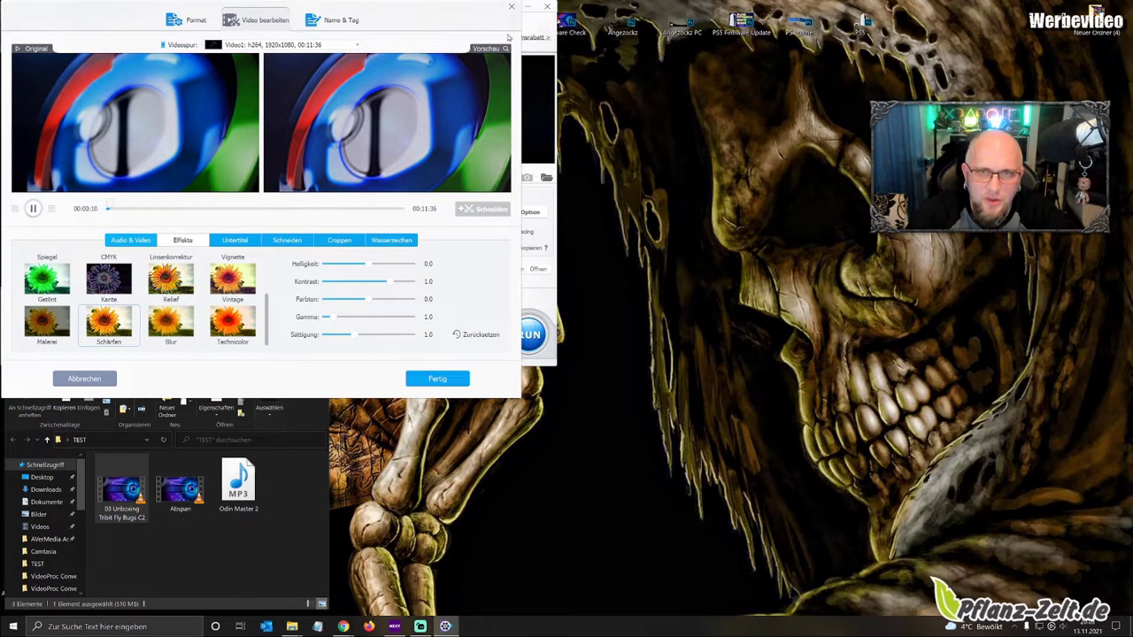
left_click(512, 7)
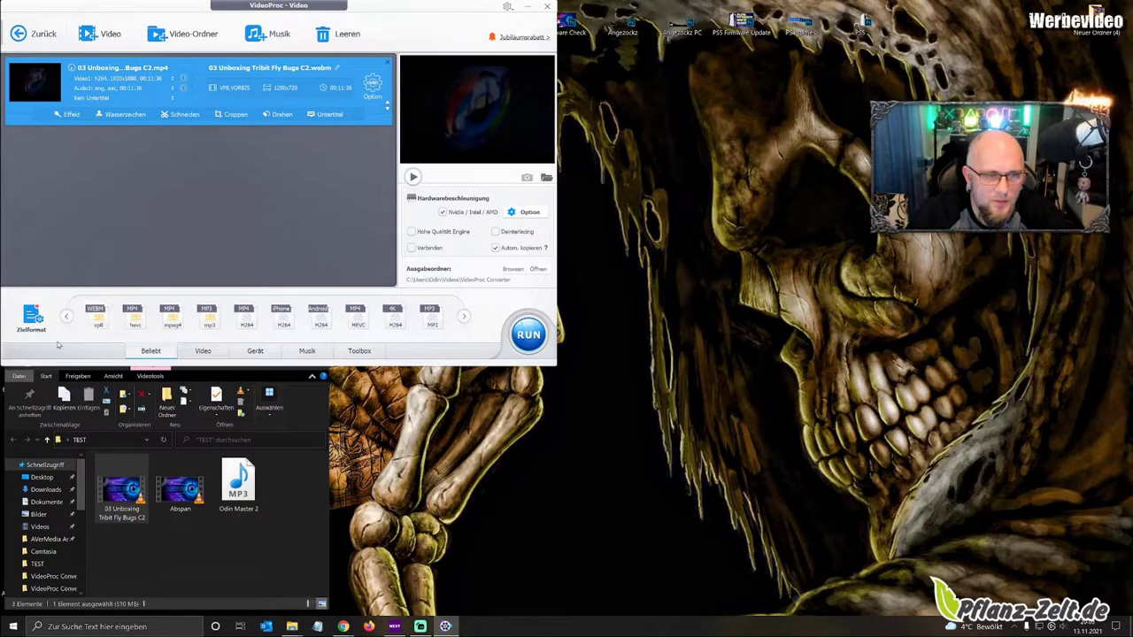
Examine the cropping settings for the 03 Unboxing video and close the editor unchanged
left_click(234, 116)
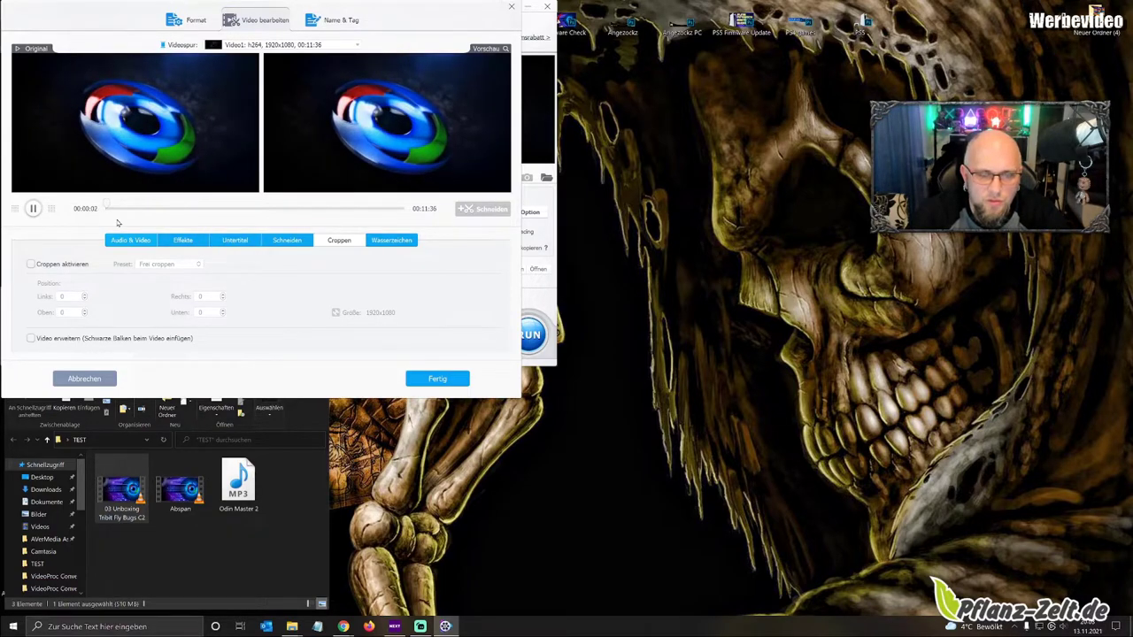
key("Escape")
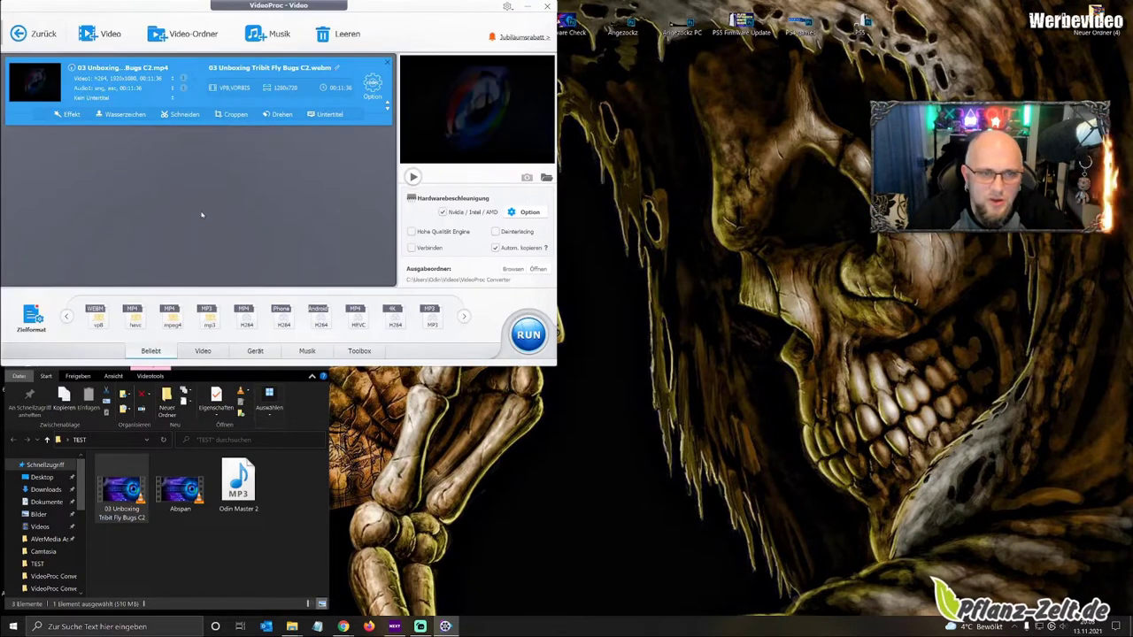
Try playback speeds of 6.00x and 1.10x and a leftward rotation on the 03 Unboxing video, and discard the edits
left_click(281, 116)
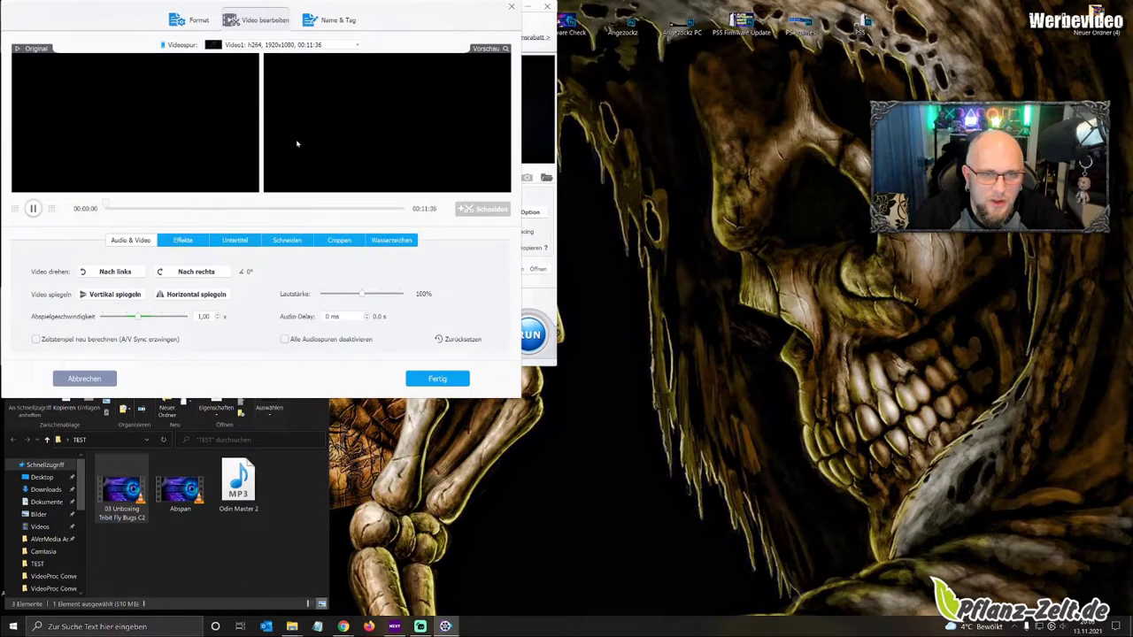
left_click(202, 209)
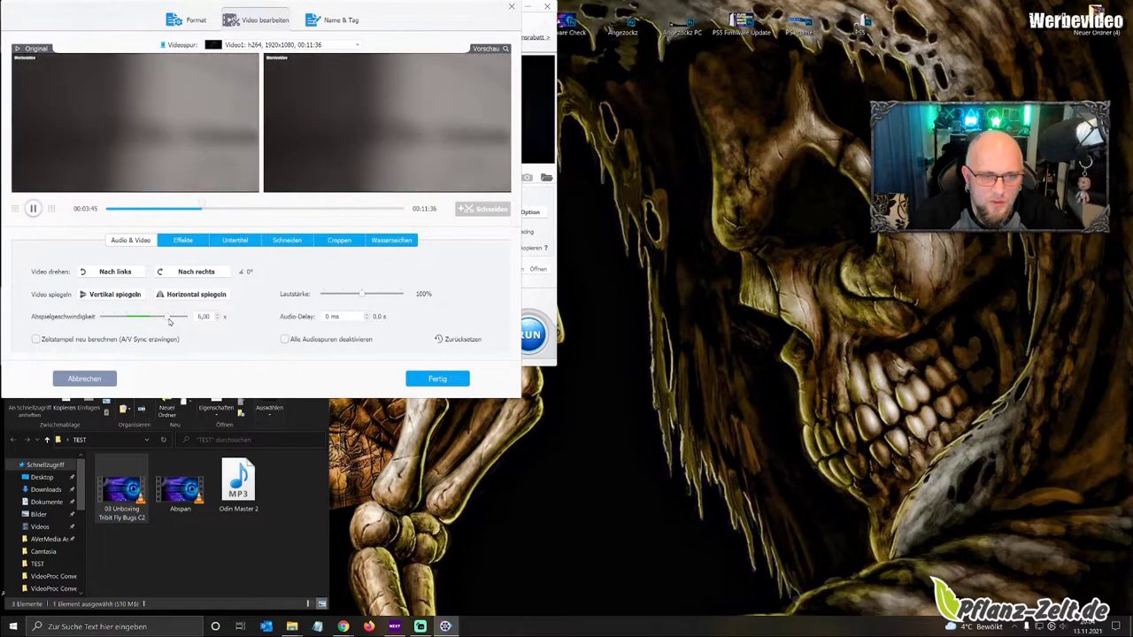
mouse_move(140, 321)
left_mouse_down()
mouse_move(158, 321)
mouse_move(138, 320)
left_mouse_up()
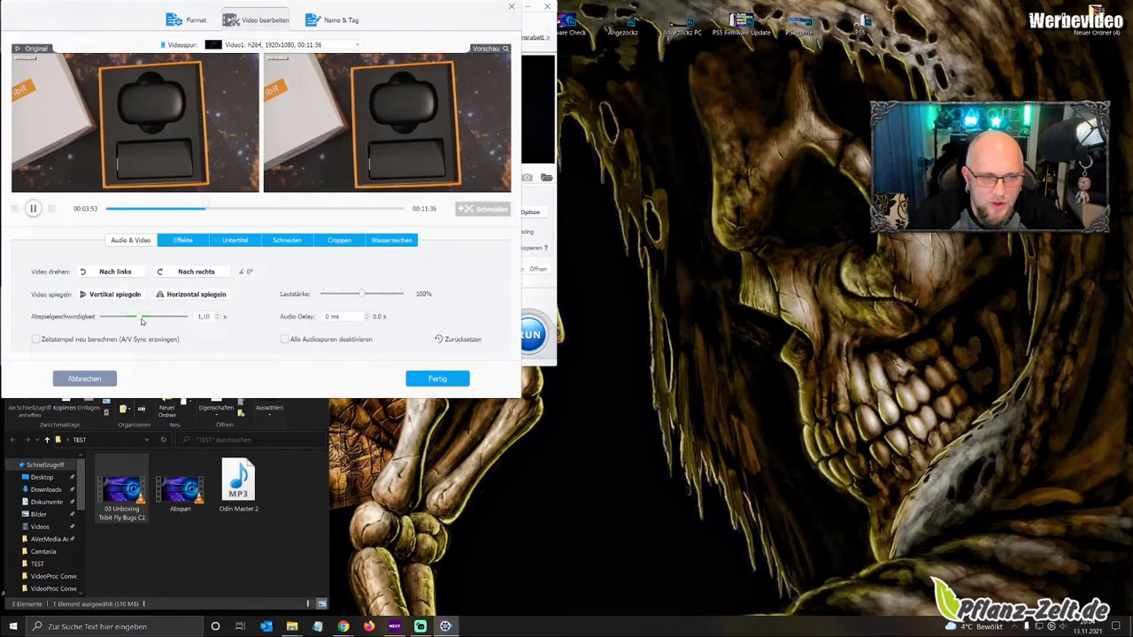
left_click(126, 276)
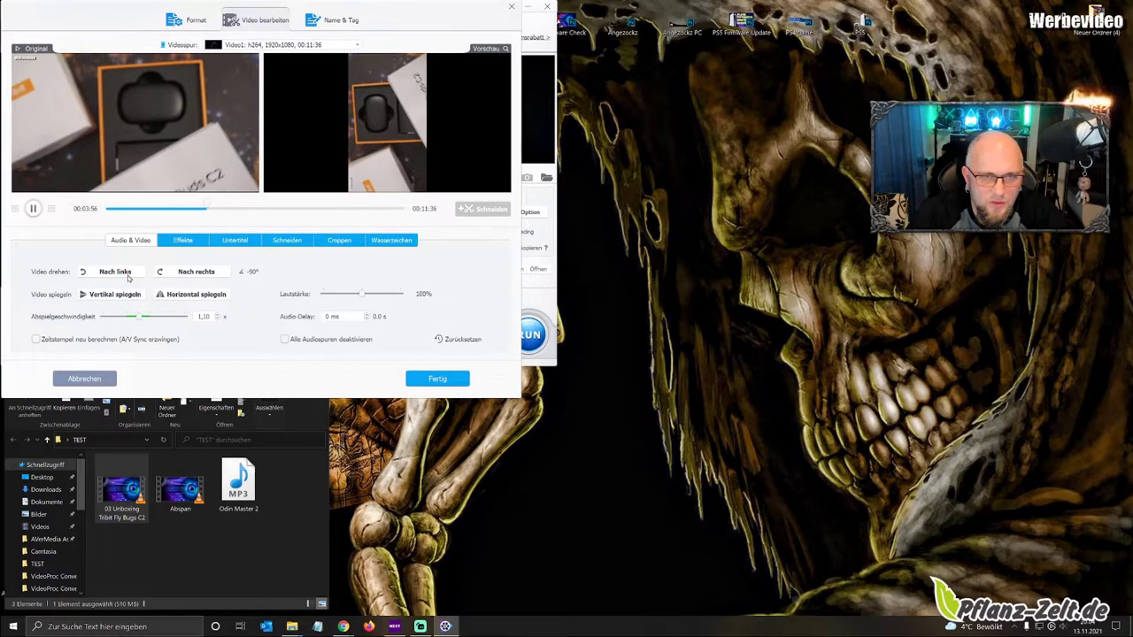
left_click(128, 277)
left_click(511, 7)
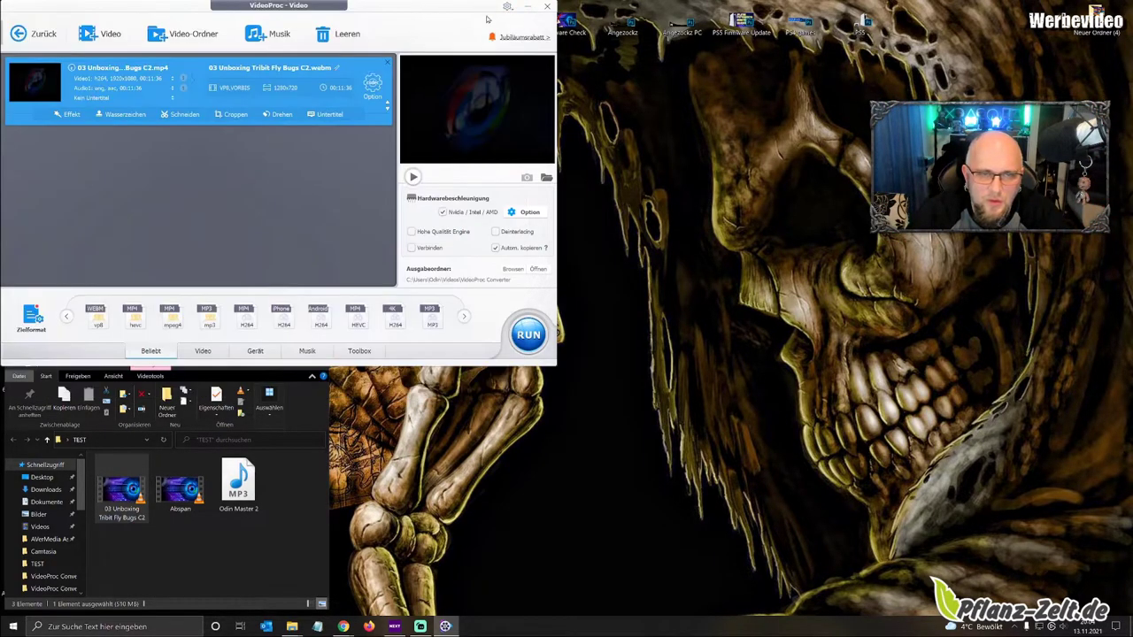
Examine the subtitle options for the 03 Unboxing video, close the editor unchanged and leave the Video module
left_click(329, 116)
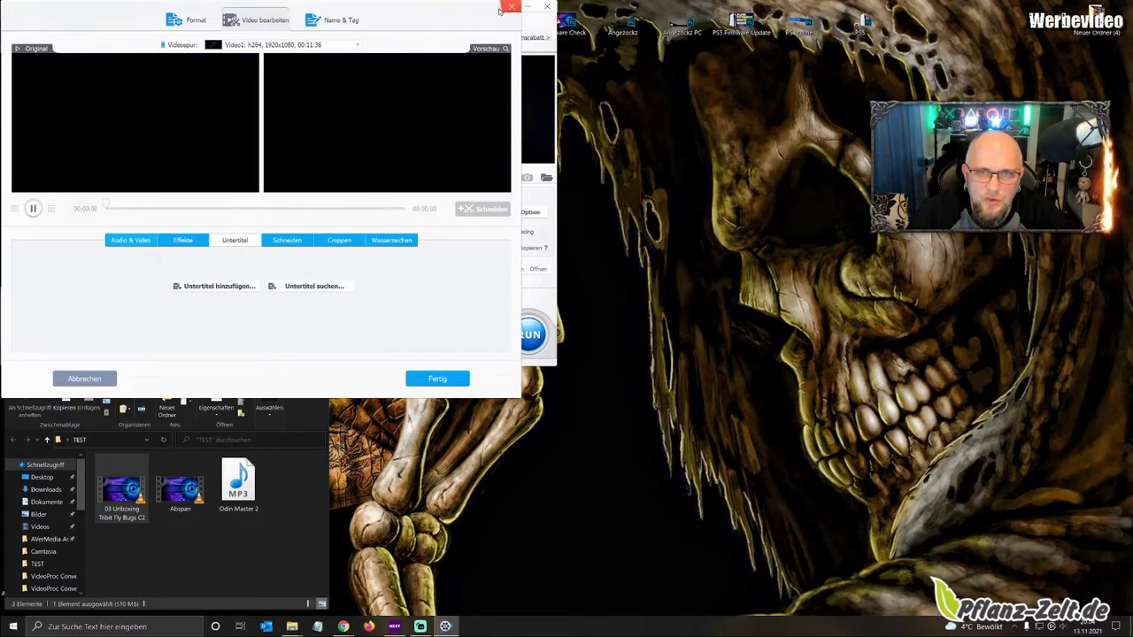
key("Escape")
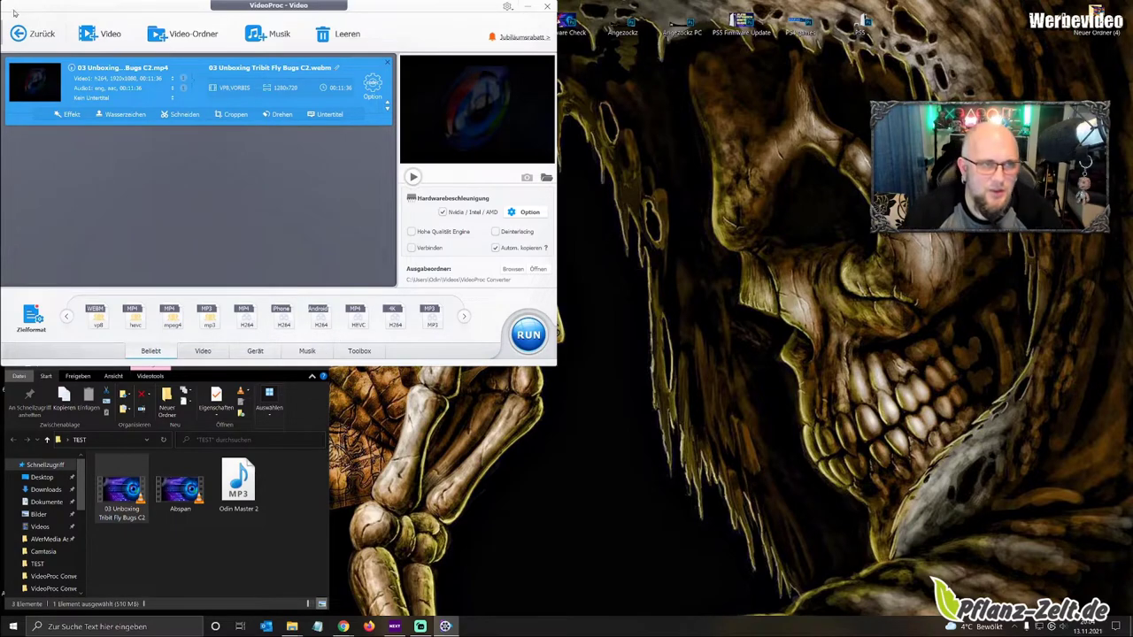
left_click(35, 36)
Add the 03 Unboxing video to the Video module again, clear the list and return to the start screen
left_click(142, 150)
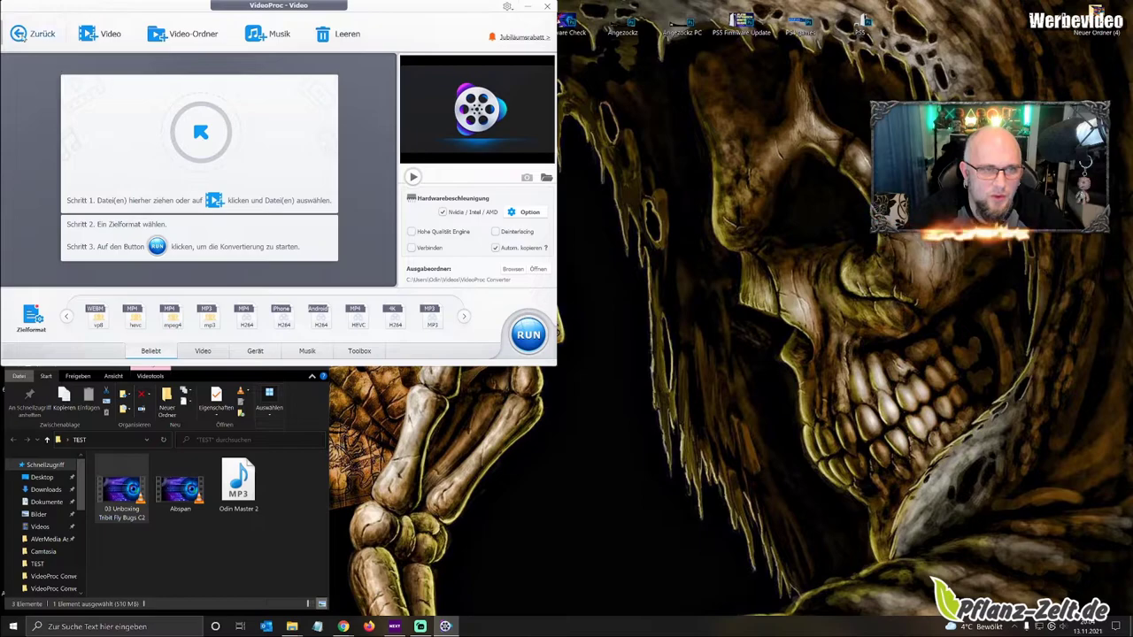
left_click_drag(121, 487, 201, 133)
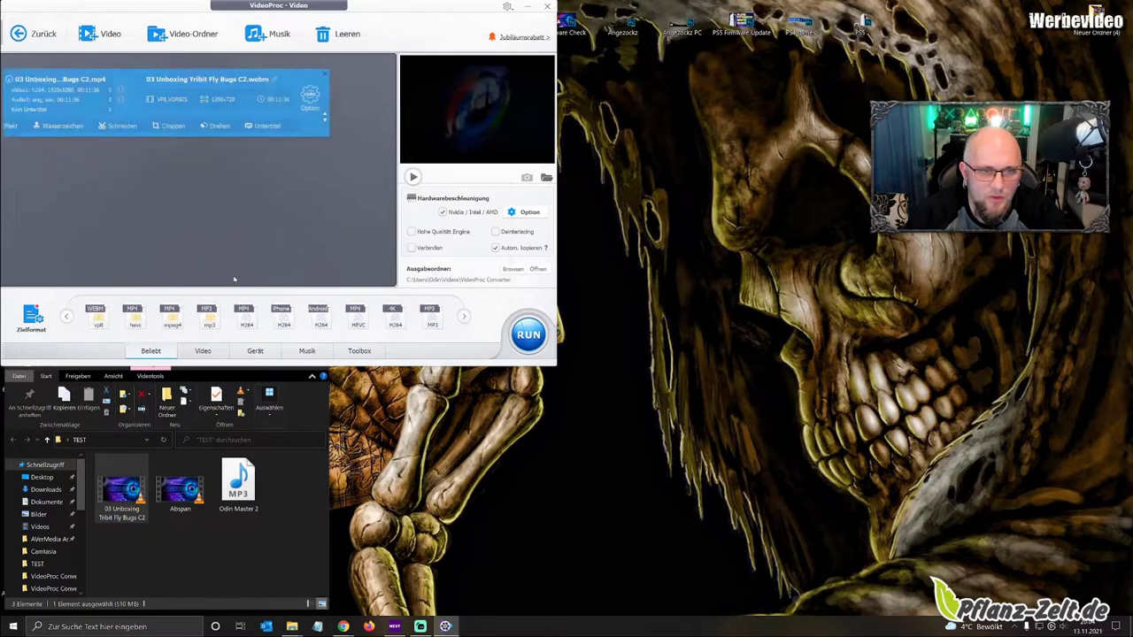
left_click(324, 35)
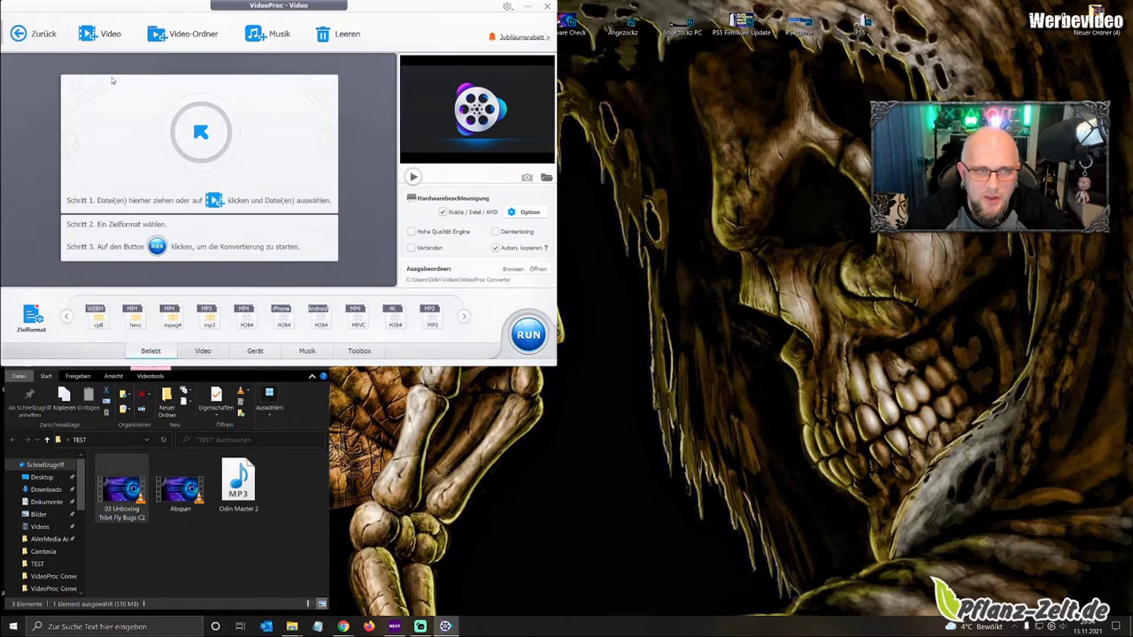
left_click(19, 34)
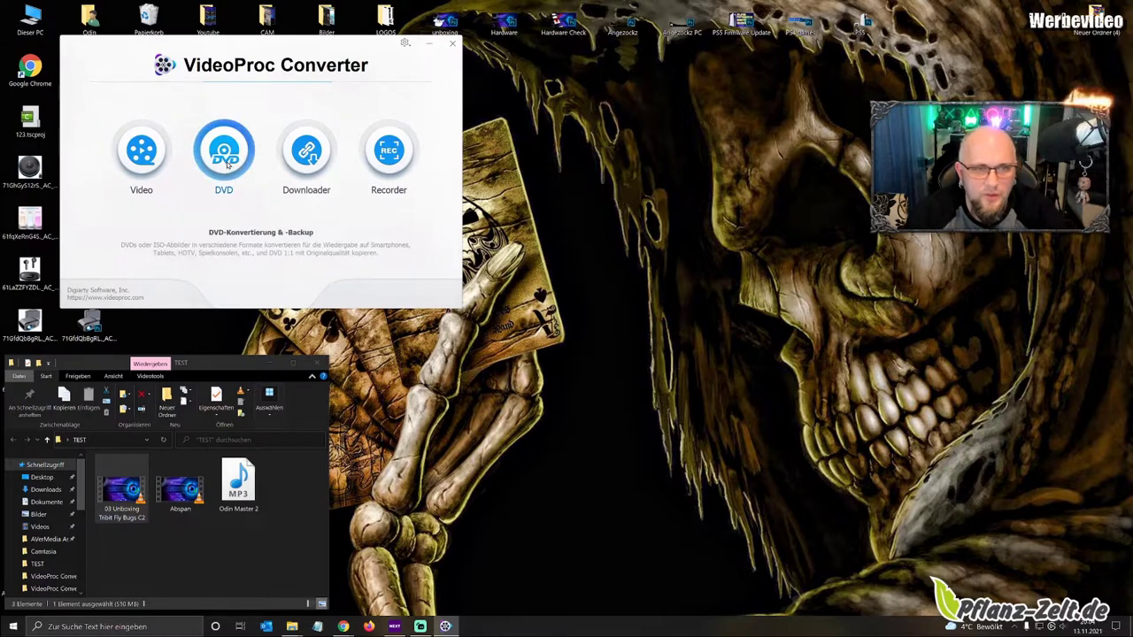
Examine the DVD module's folder, disc and ISO source options, closing each one without adding a source
left_click(227, 165)
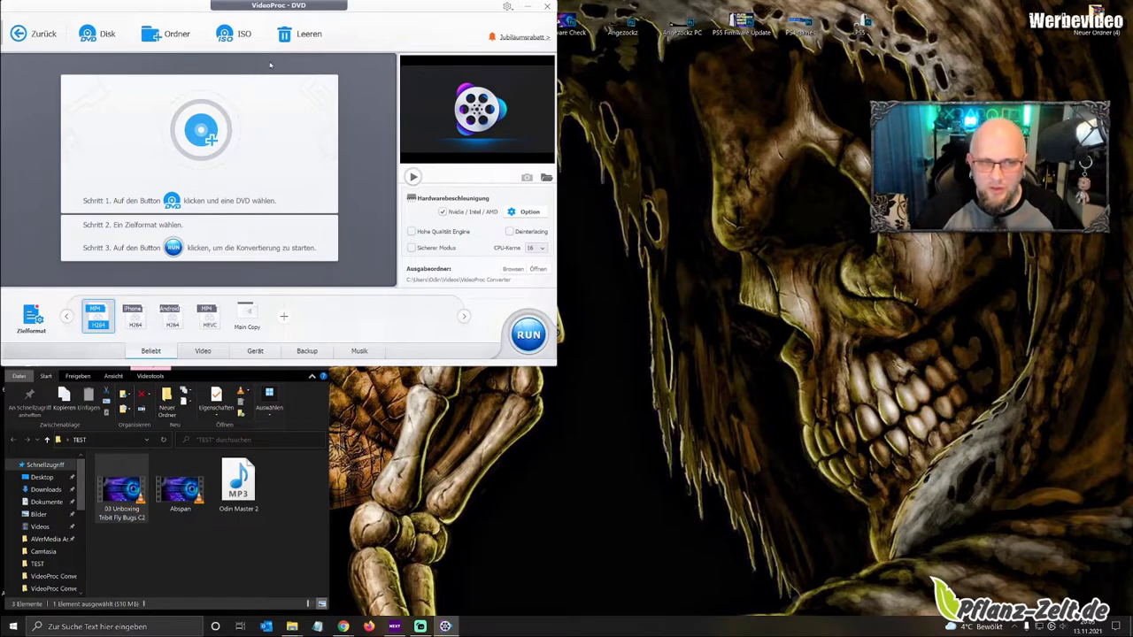
left_click(168, 36)
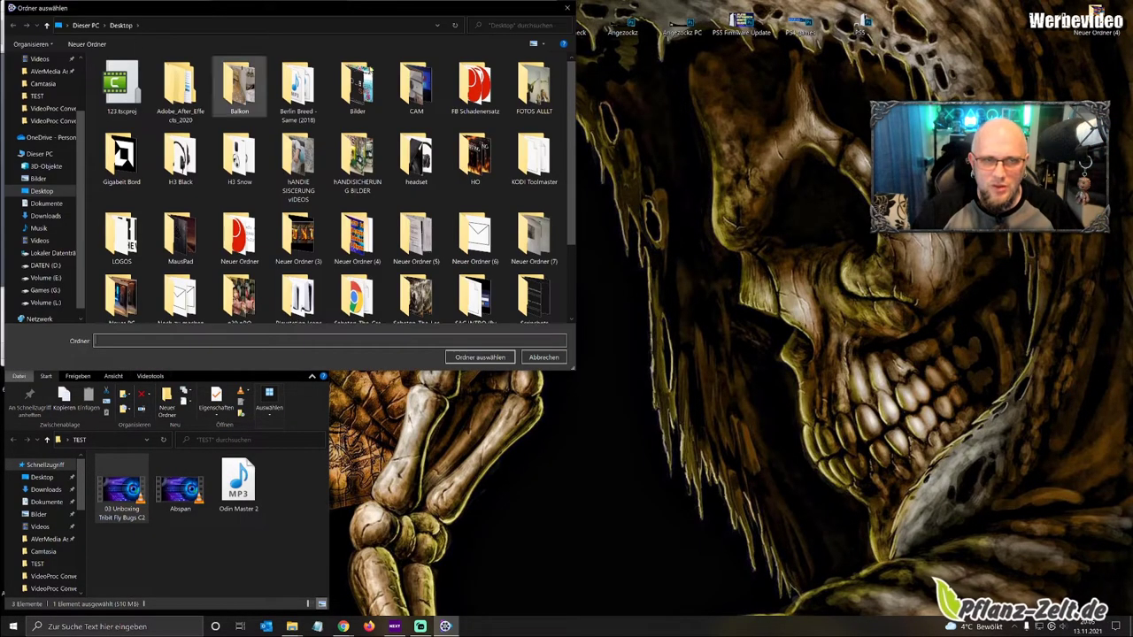
left_click(564, 9)
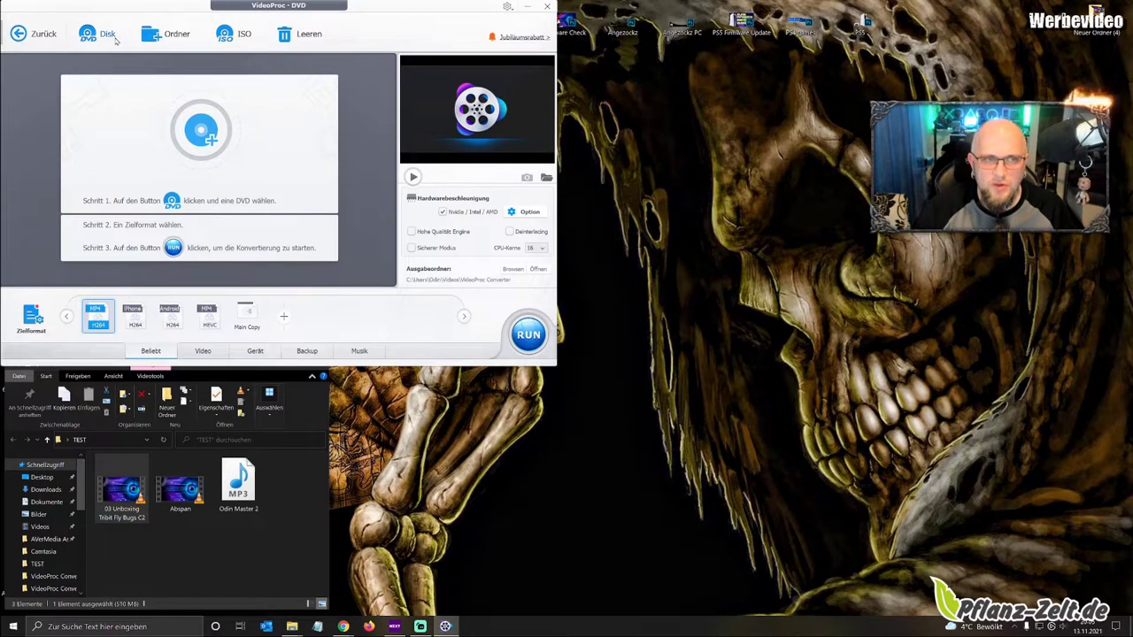
left_click(106, 33)
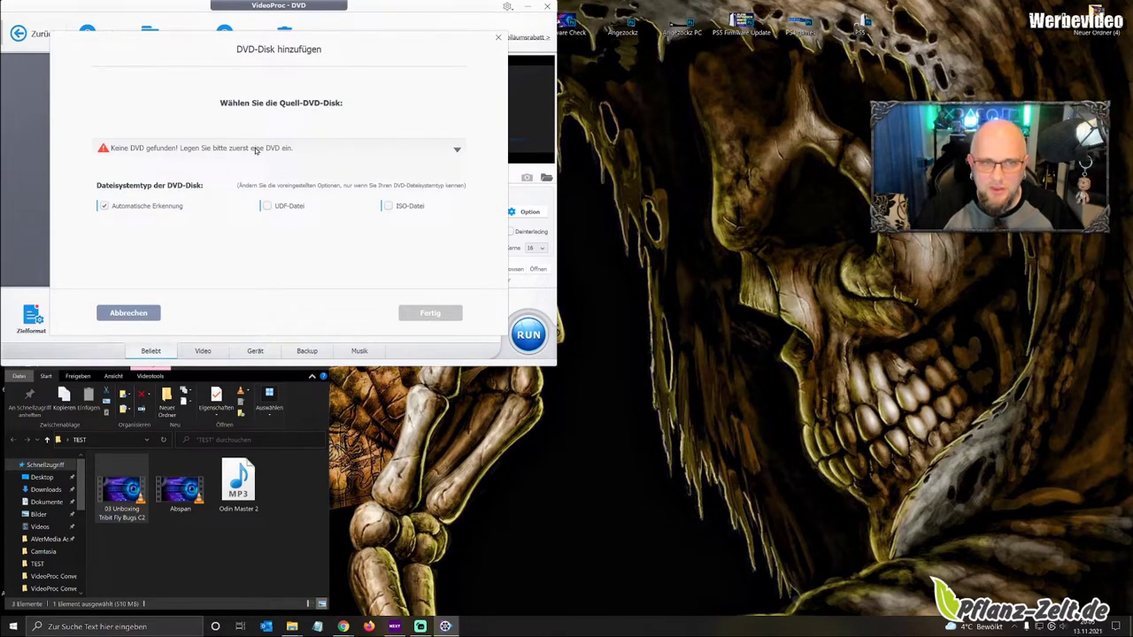
left_click(497, 38)
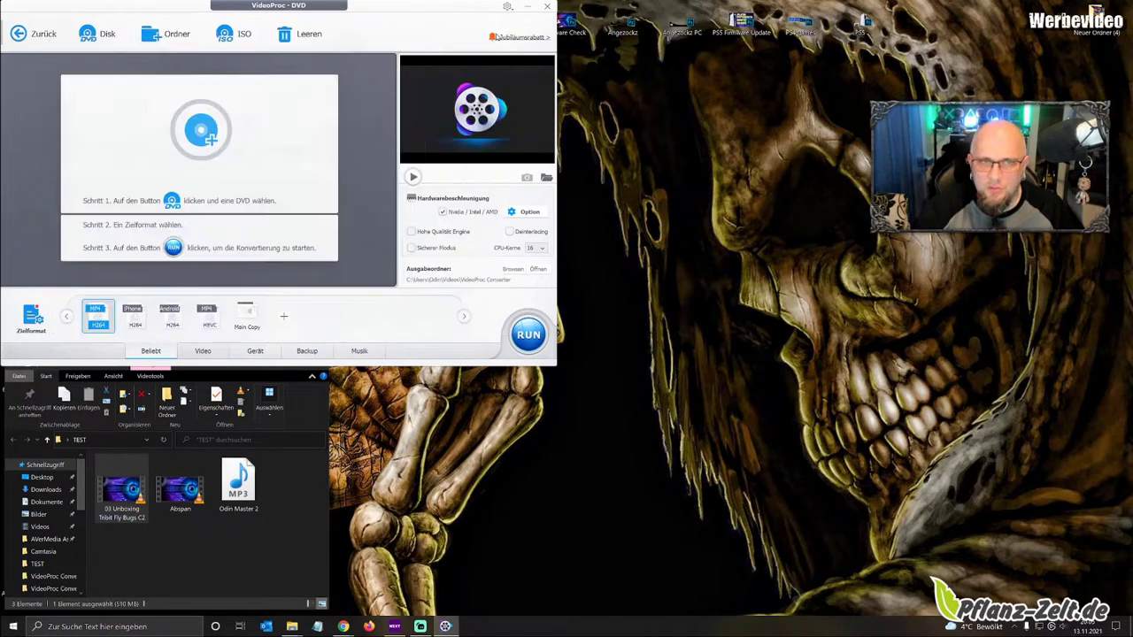
left_click(235, 35)
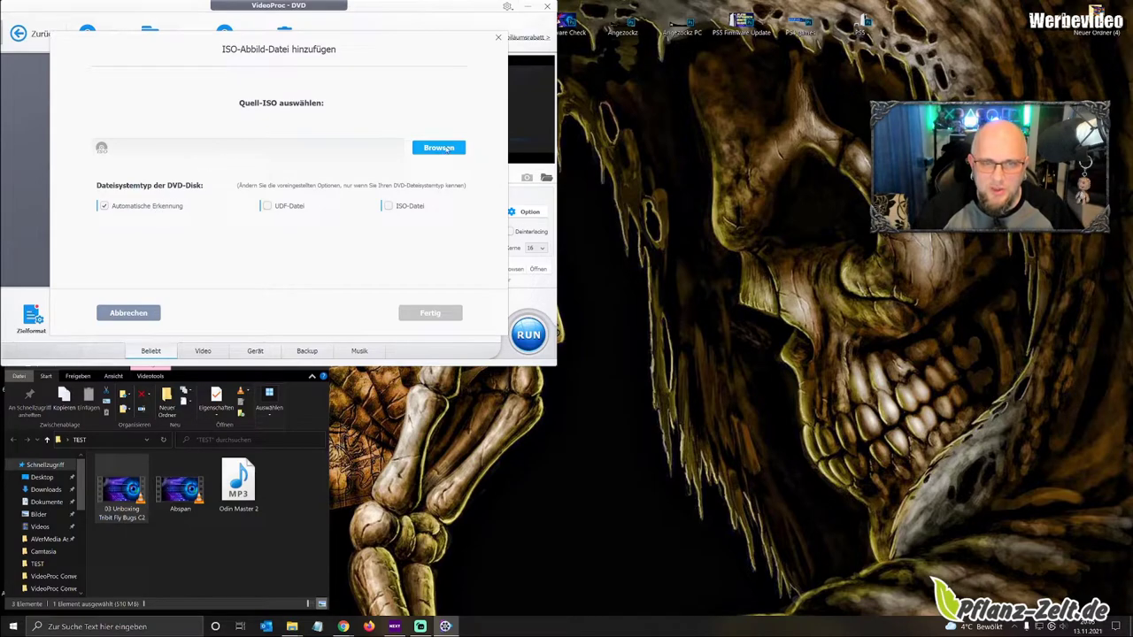
left_click(498, 38)
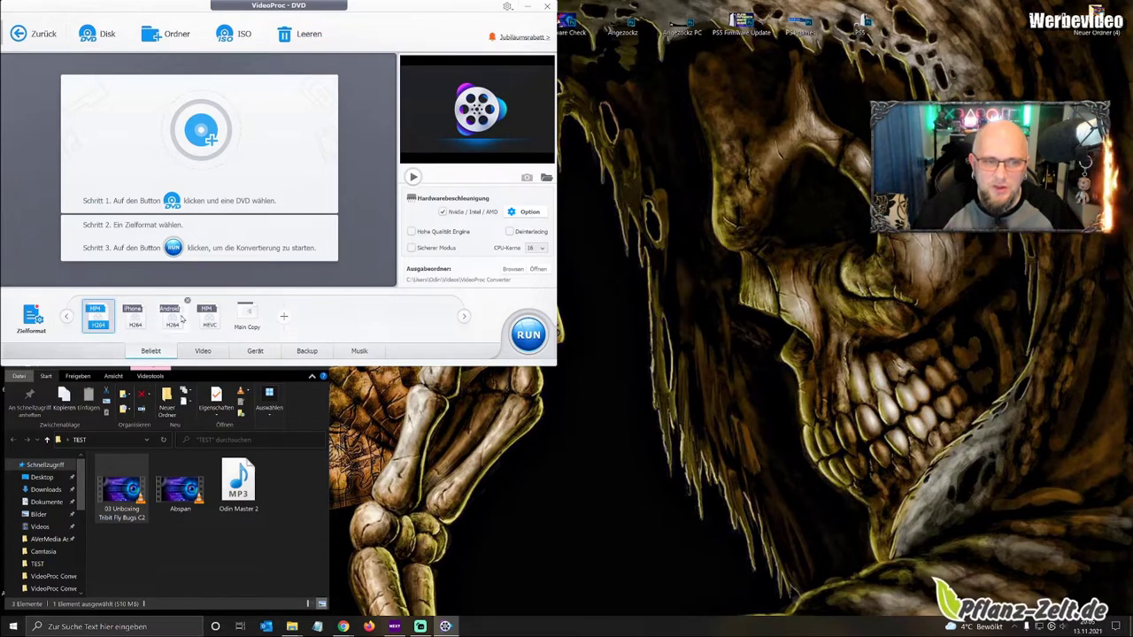
Look through the DVD module's video, backup and music target formats and return to the start screen
left_click(203, 352)
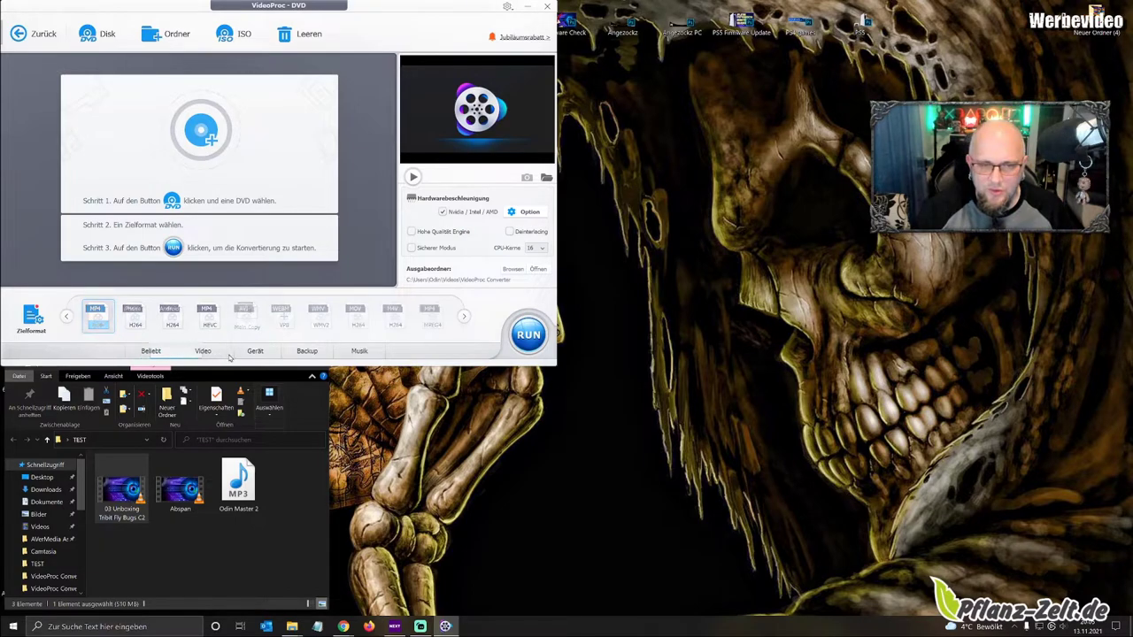
left_click(307, 351)
left_click(359, 351)
left_click(308, 351)
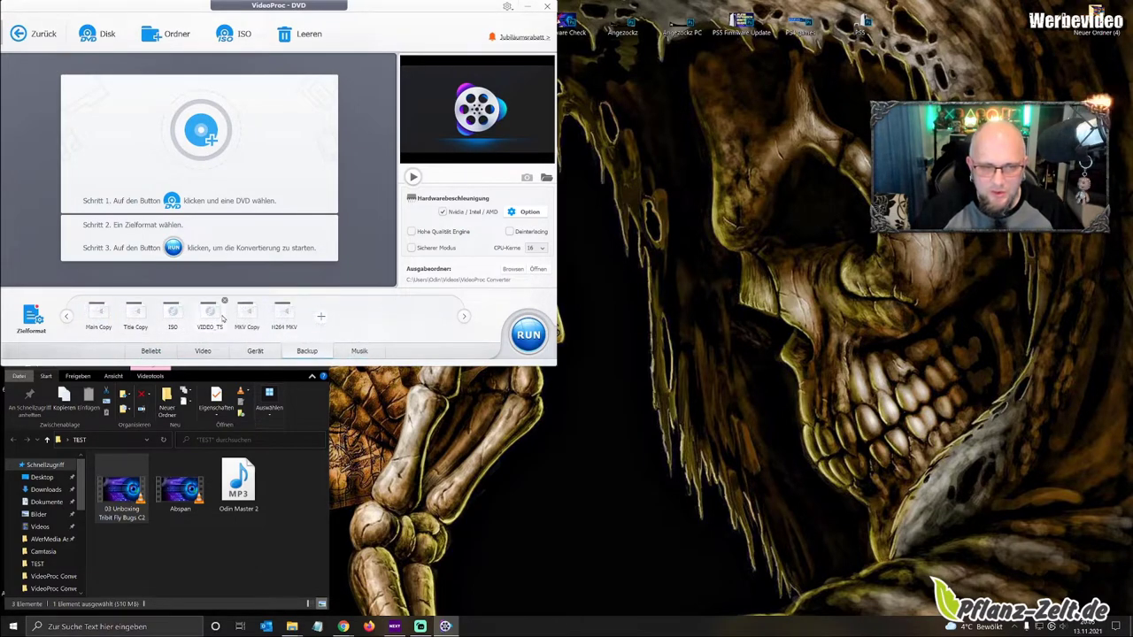
left_click(151, 352)
left_click(19, 33)
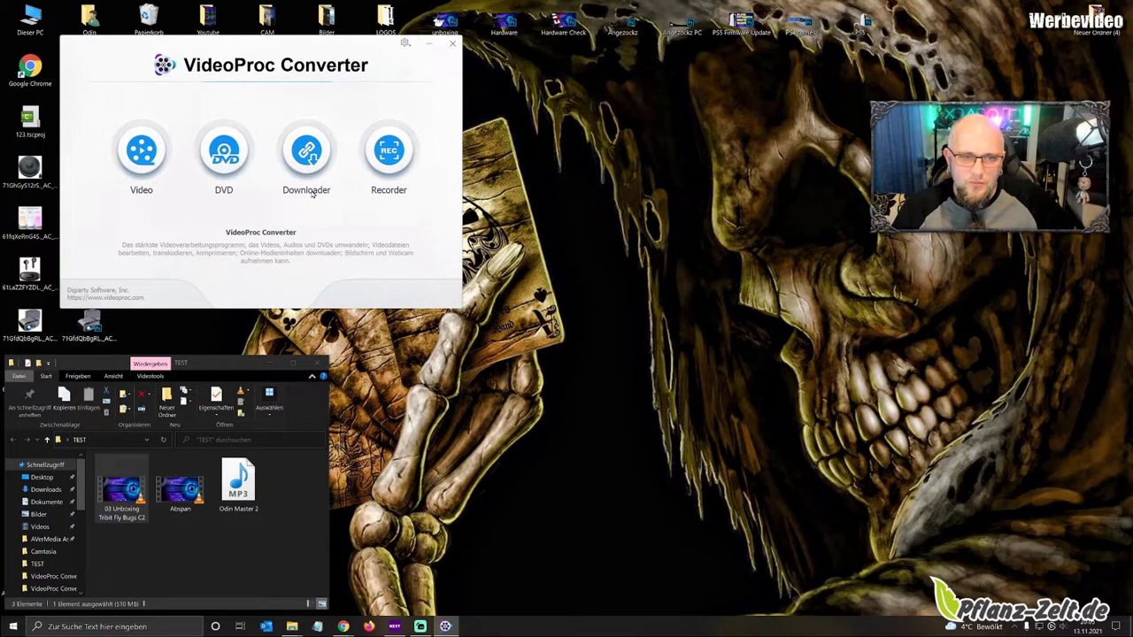
Enable speaker audio in the Recorder, choosing the Rode microphone as input and the Realtek speakers as the system sound source
left_click(390, 155)
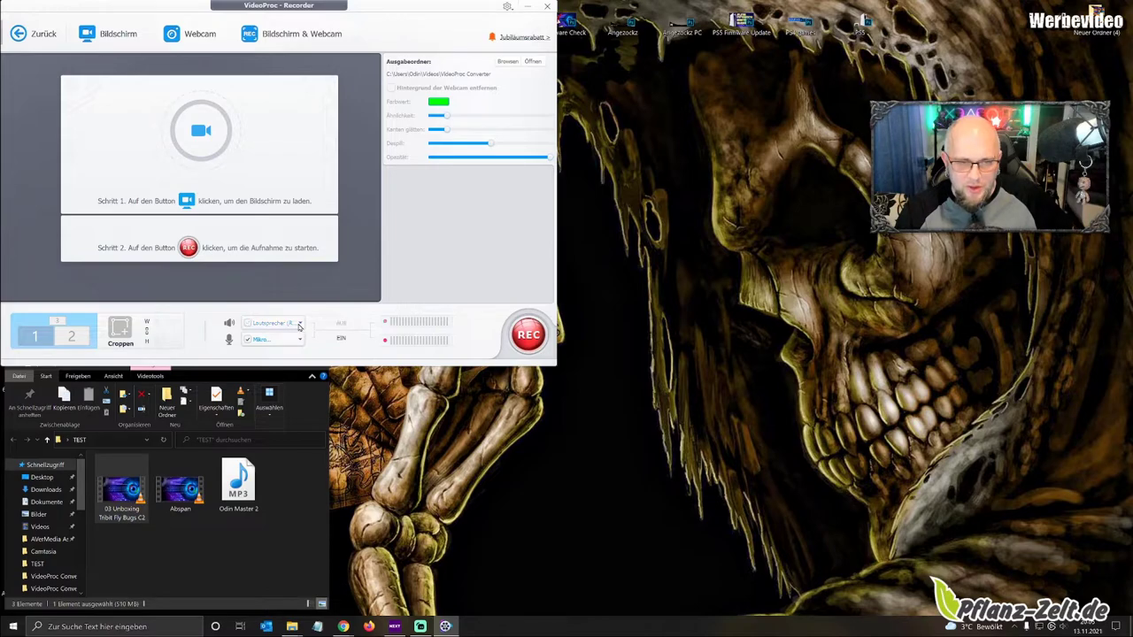
left_click(249, 323)
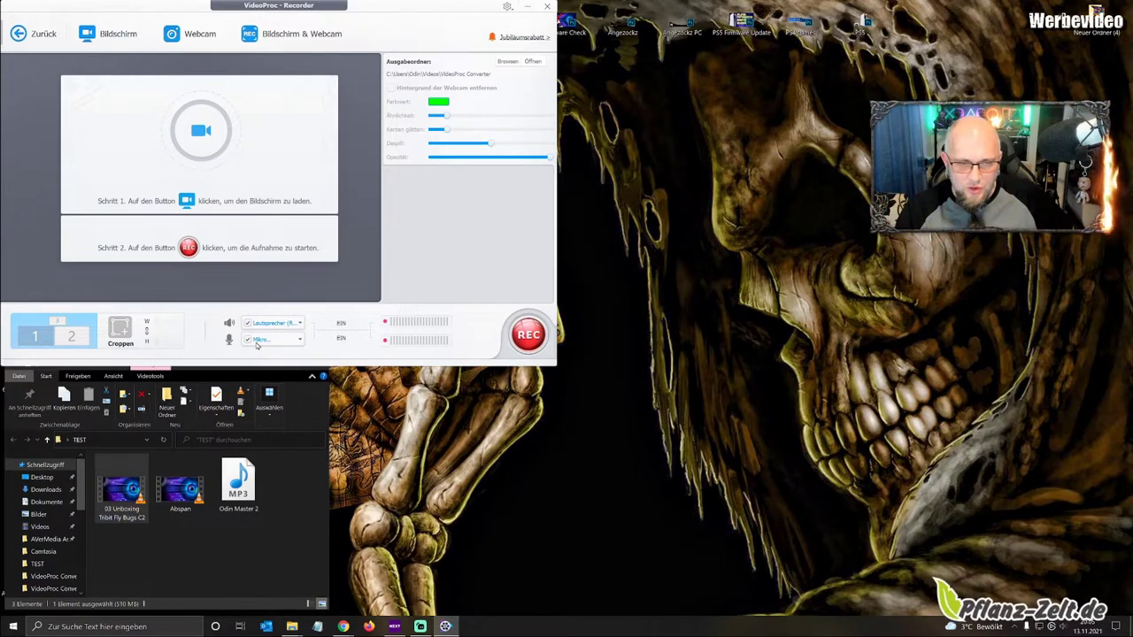
left_click(301, 341)
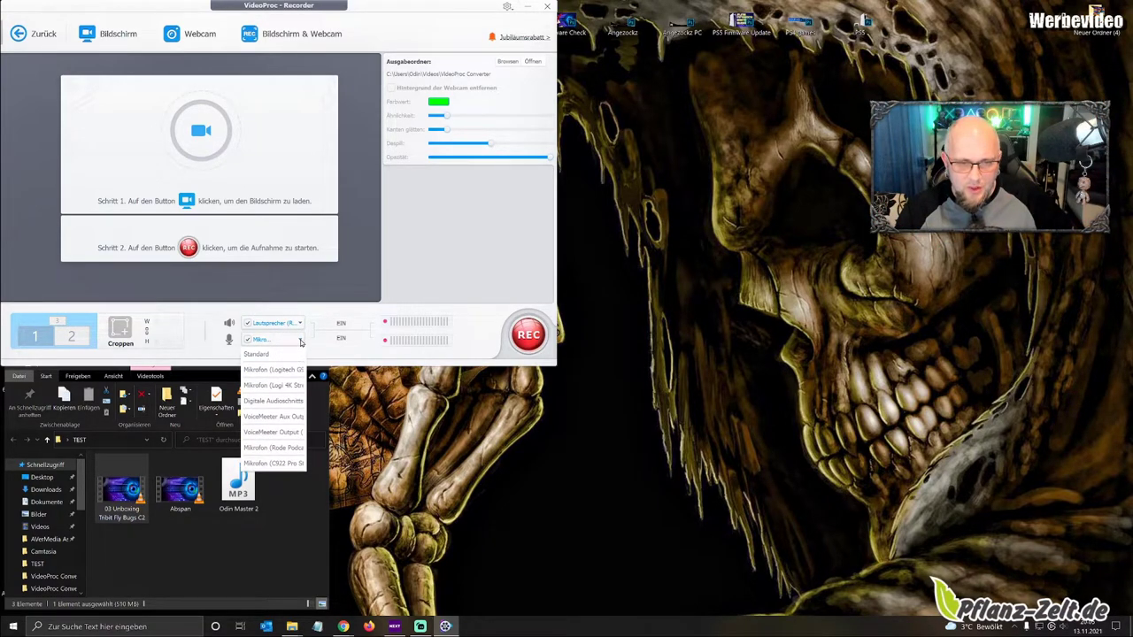
left_click(274, 448)
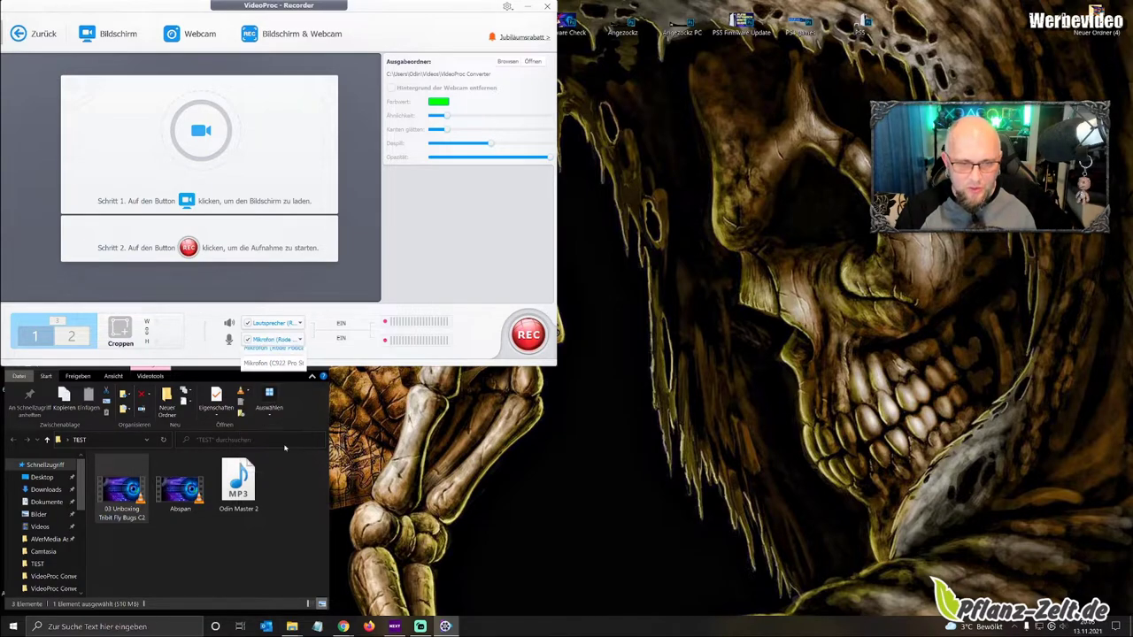
left_click(301, 324)
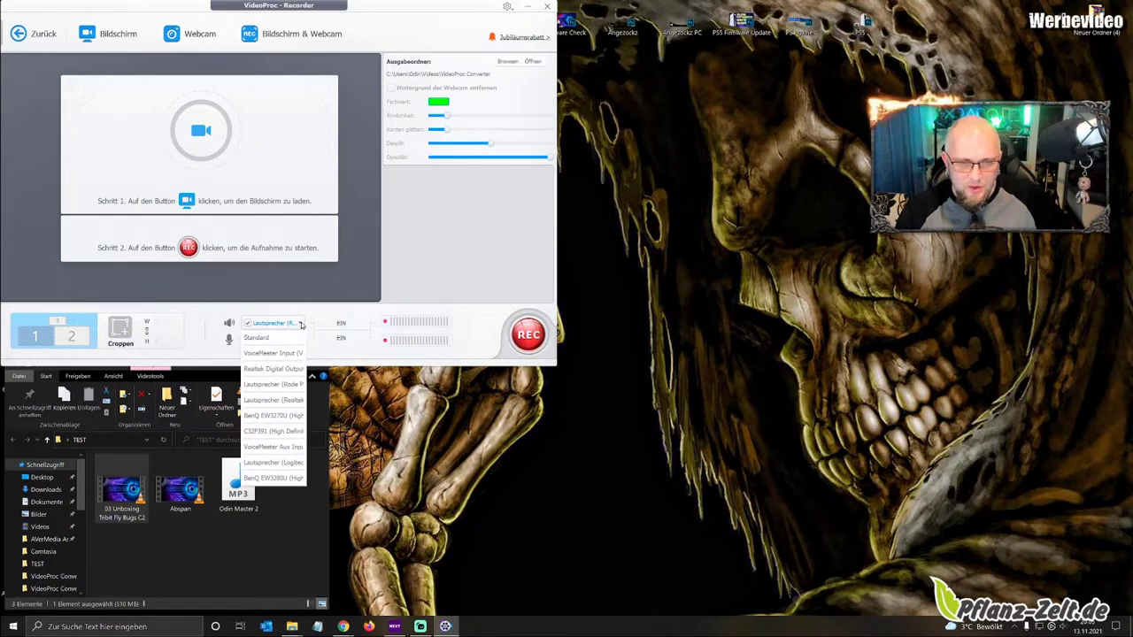
left_click(278, 401)
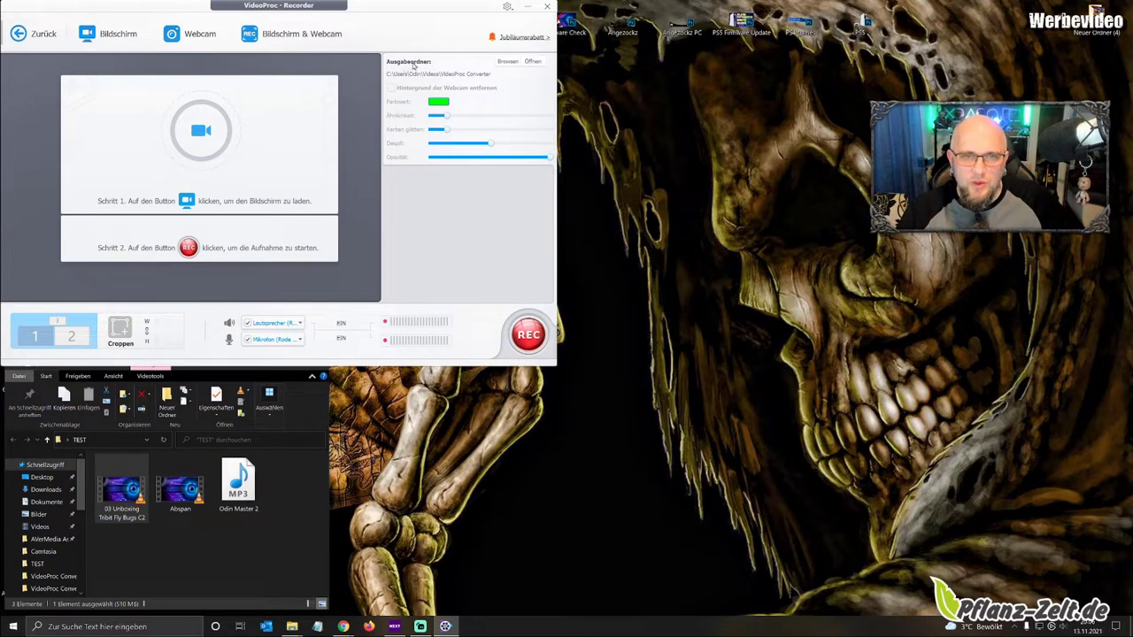
left_click(502, 60)
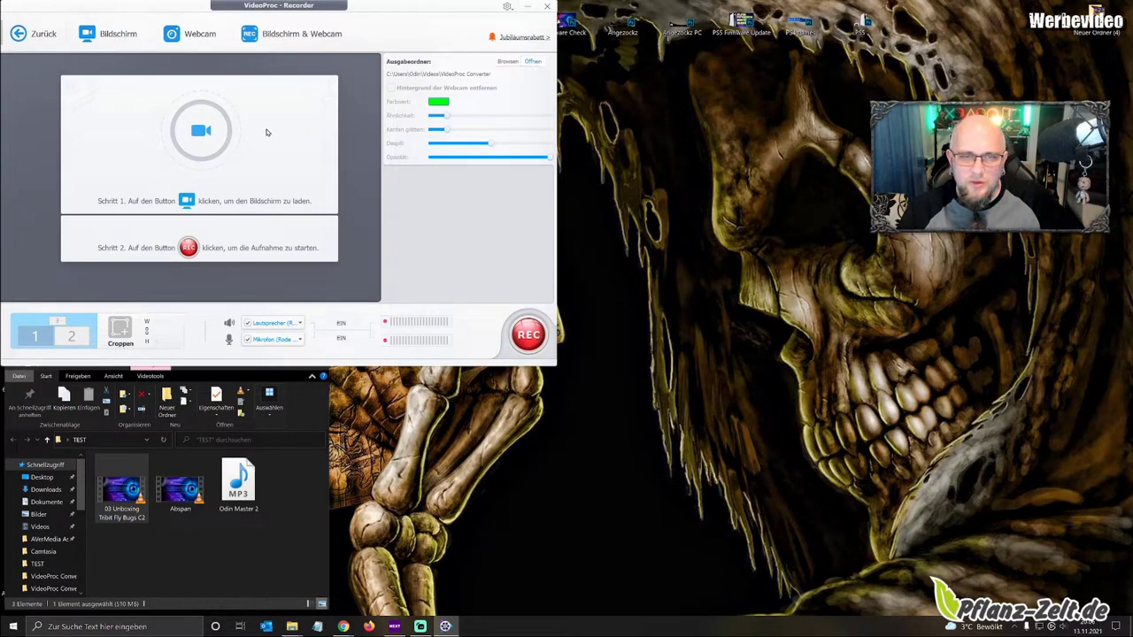
left_click(644, 366)
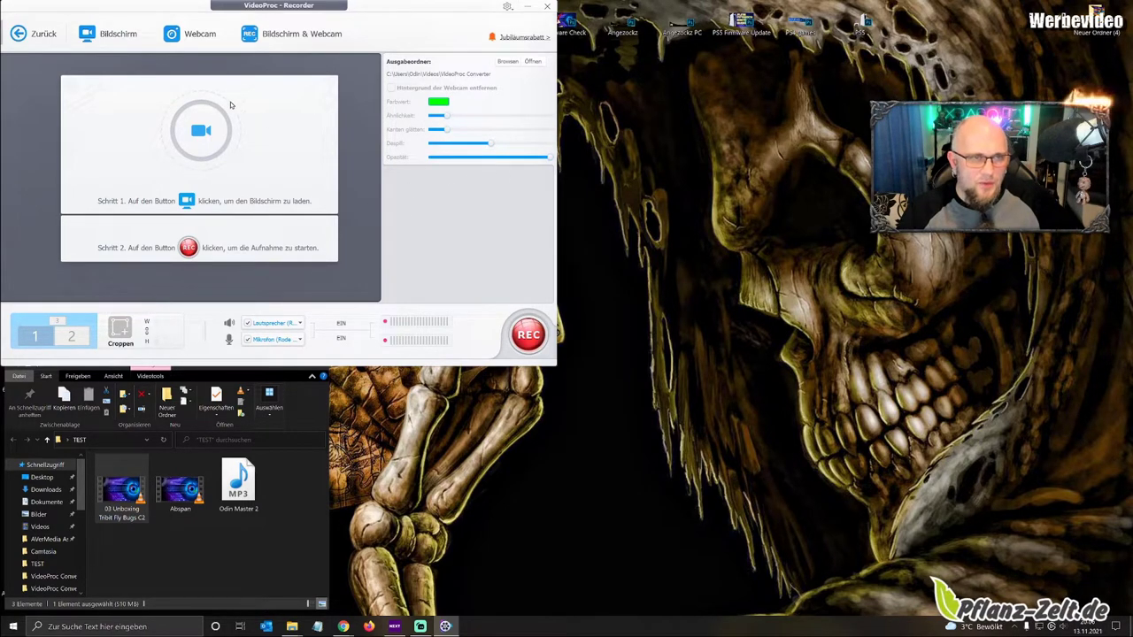
Load the screen for recording, preview displays 2 and 3, and select display 1 as the source
left_click(114, 35)
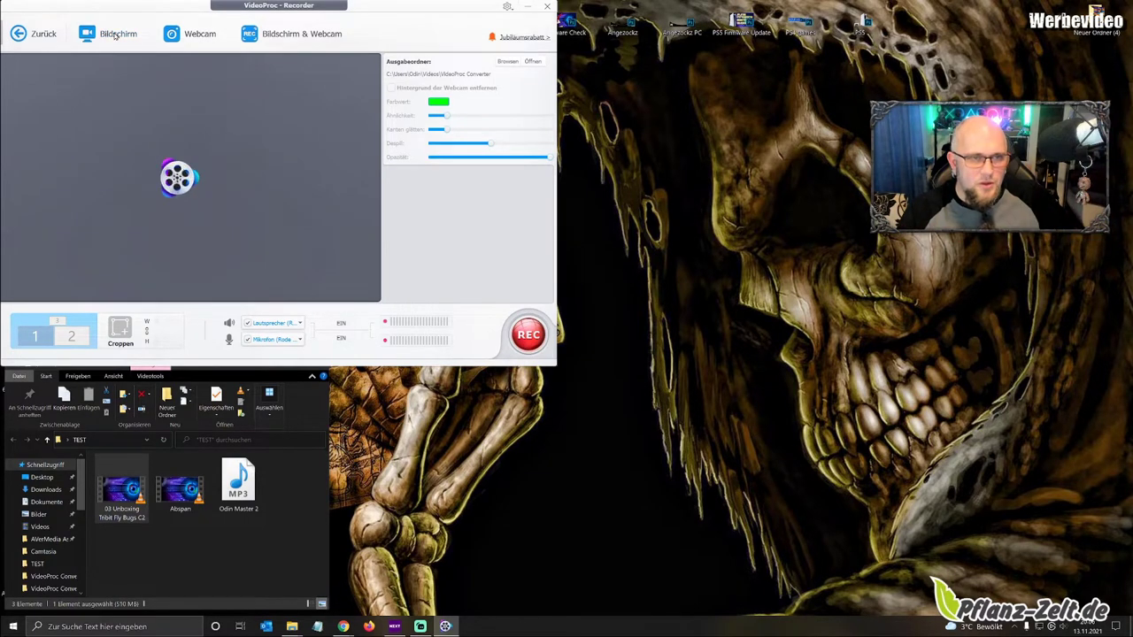
left_click_drag(180, 6, 185, 4)
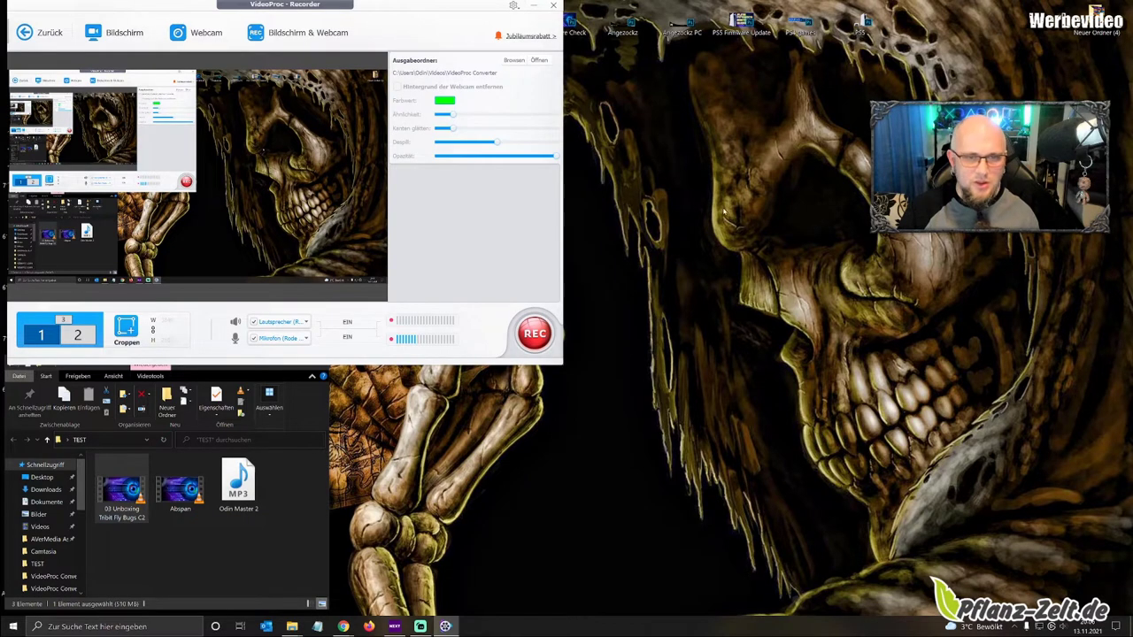
left_click(78, 334)
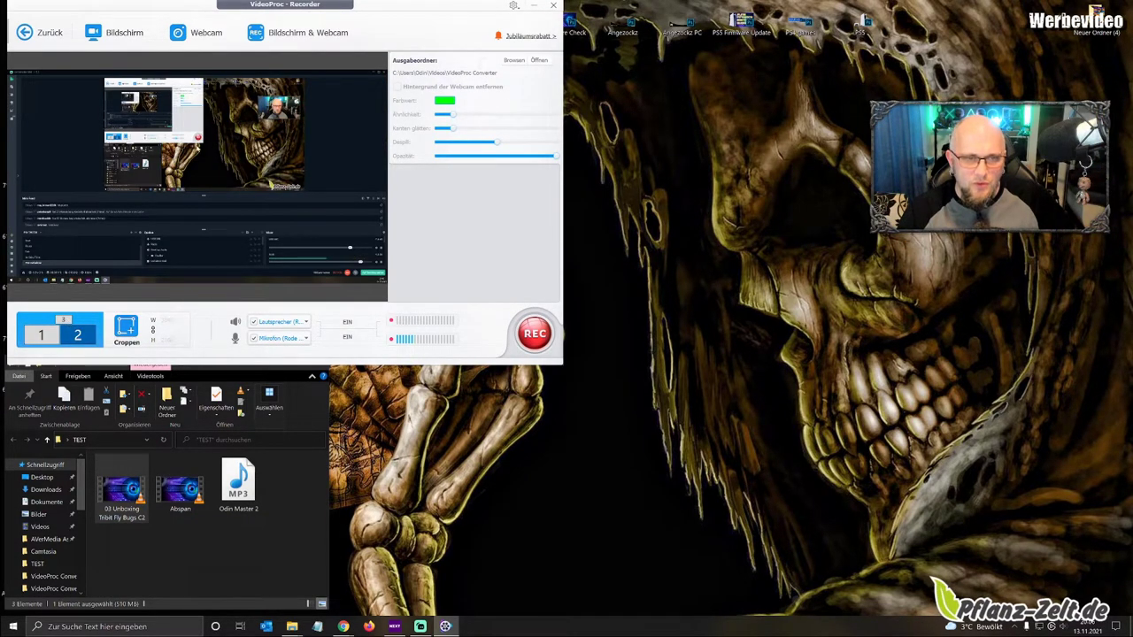
left_click(67, 320)
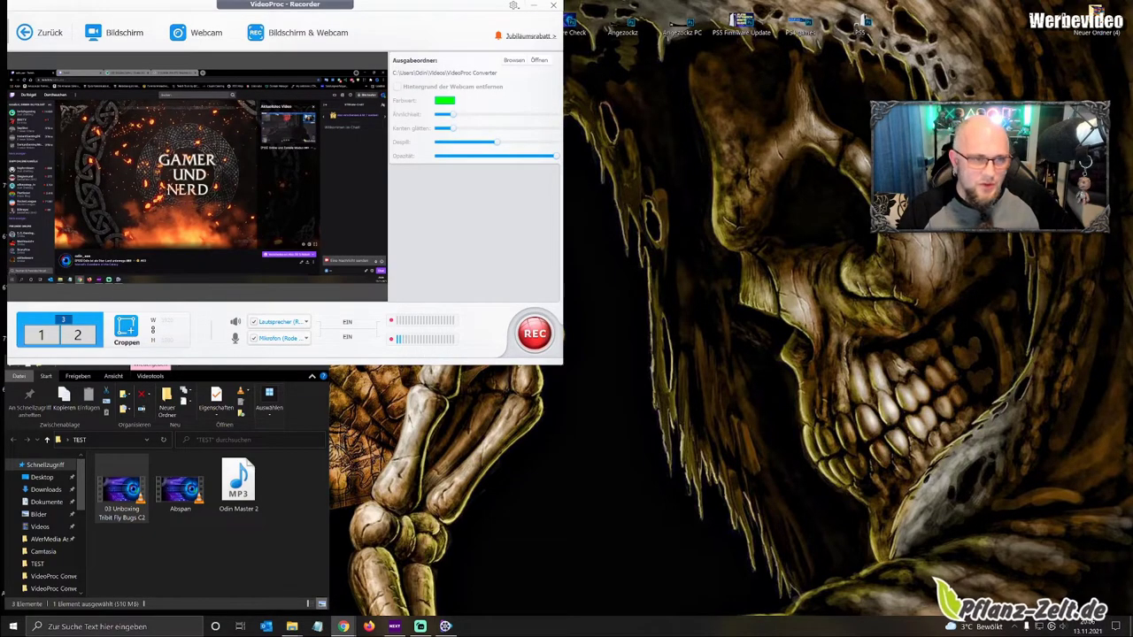
left_click(41, 335)
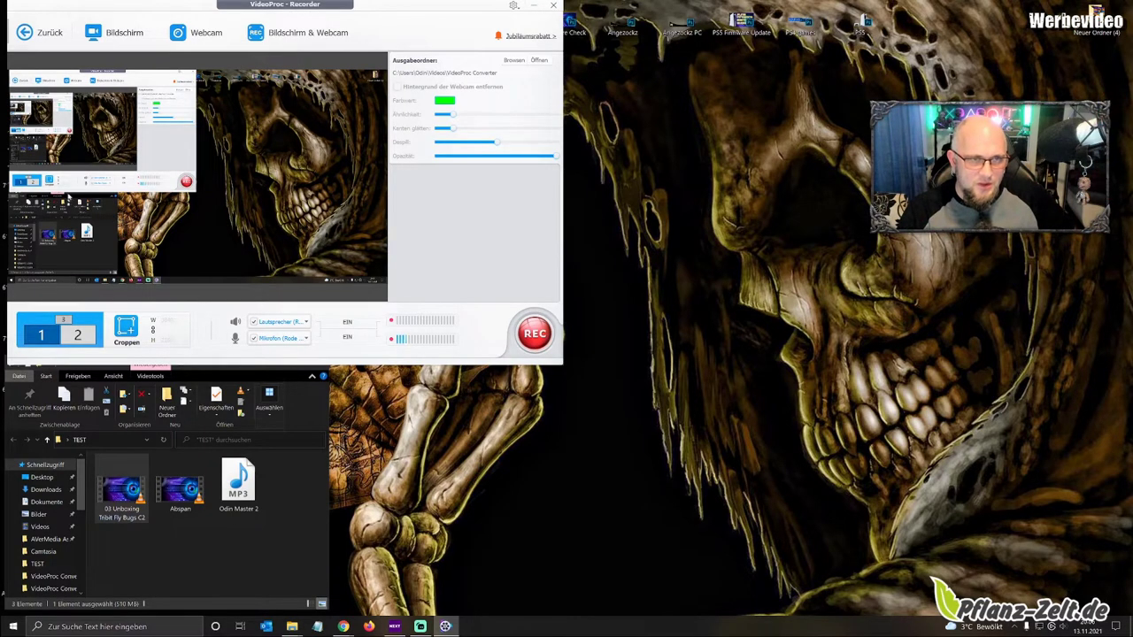
Try cropping the display 1 recording to an area of about 1640 x 1160 in the desktop's upper-left part
left_click(126, 329)
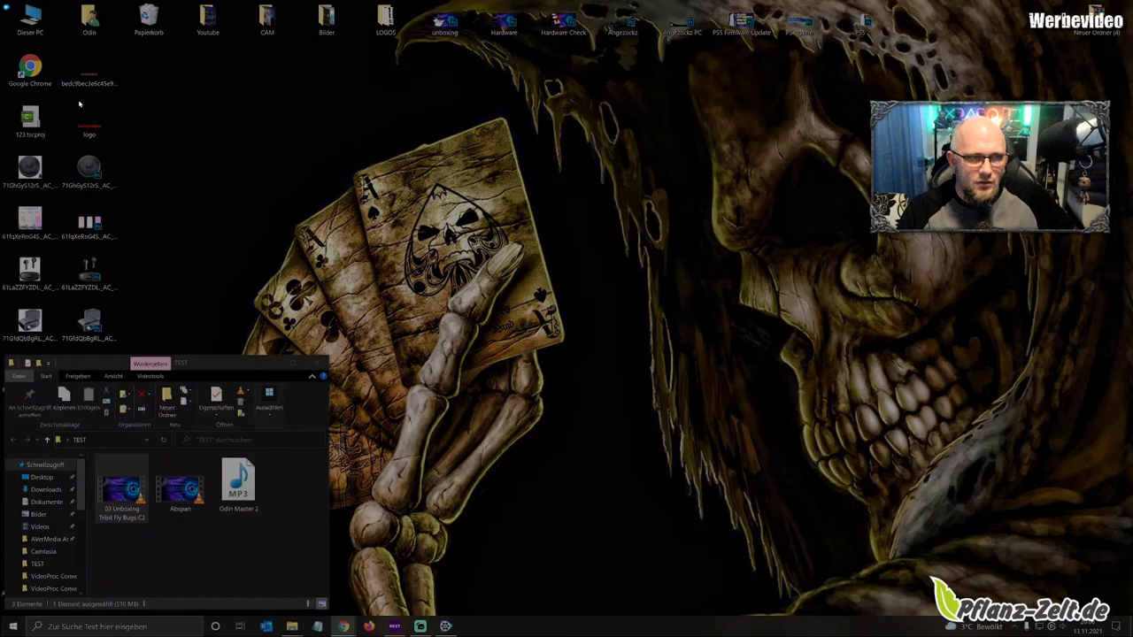
left_click_drag(6, 9, 491, 352)
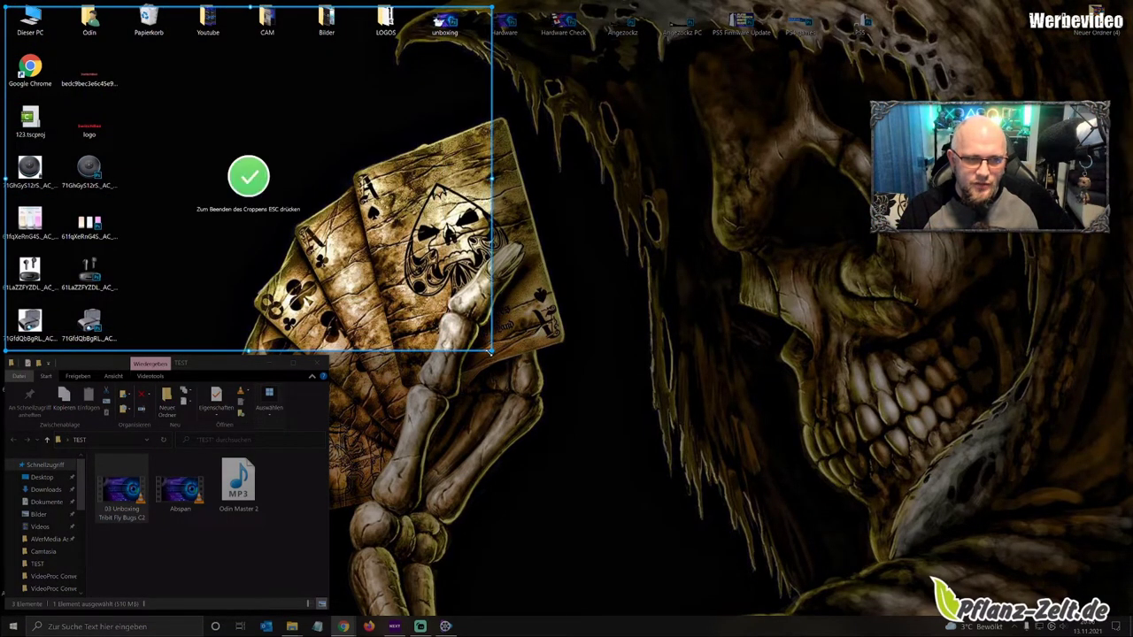
left_click(243, 183)
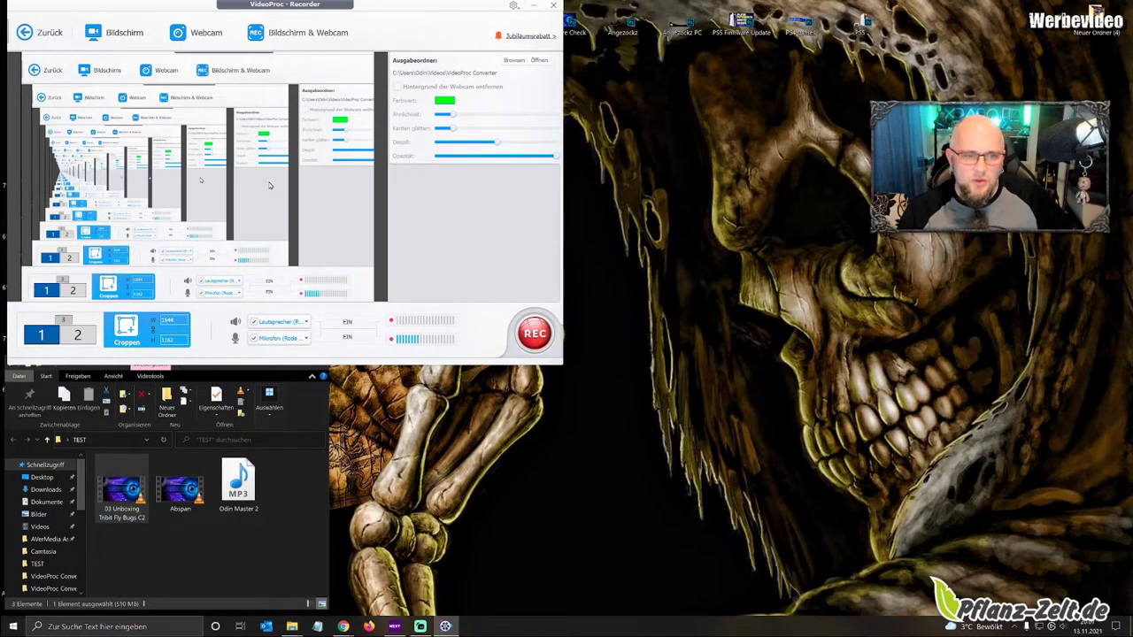
Redraw the recording crop to about 1940 x 1150 so that it covers the whole Recorder window
left_click(553, 5)
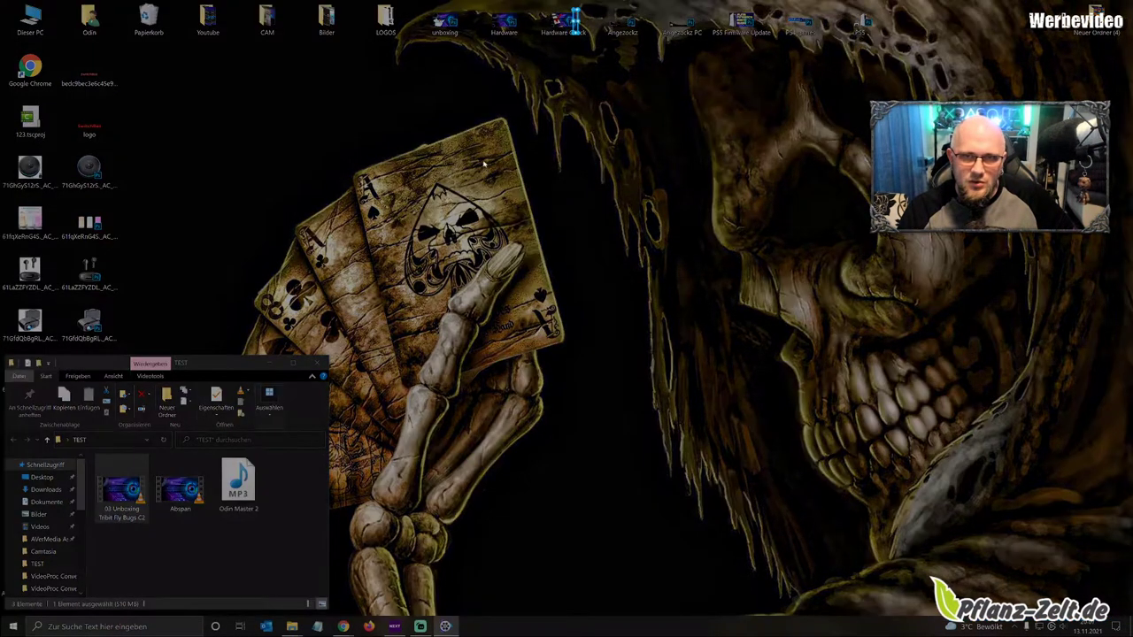
left_click_drag(578, 8, 4, 351)
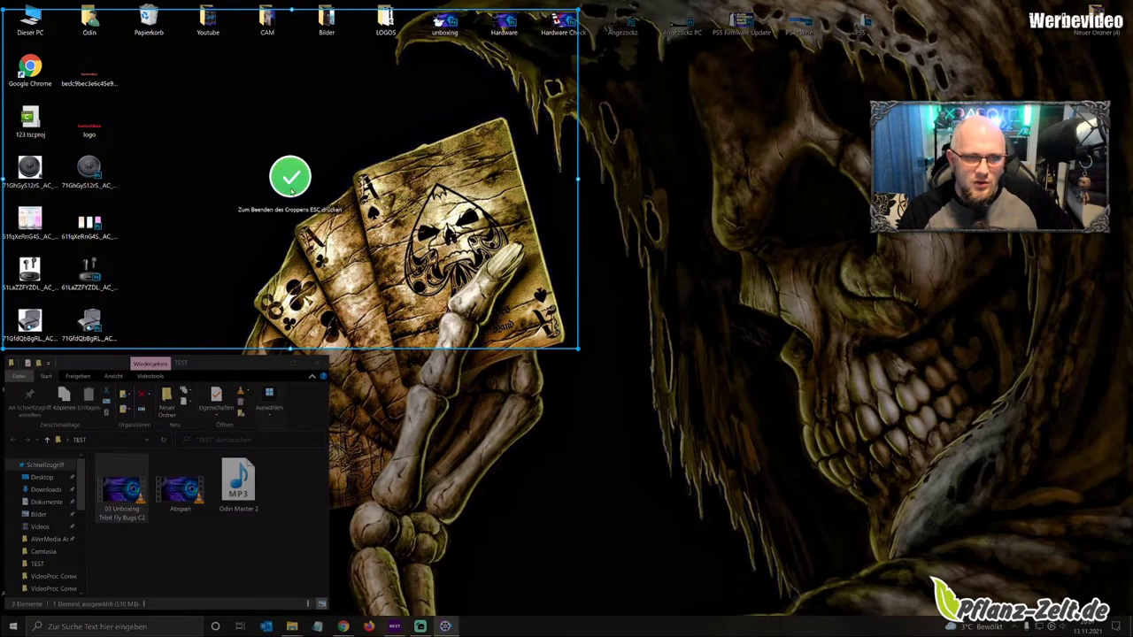
key("Escape")
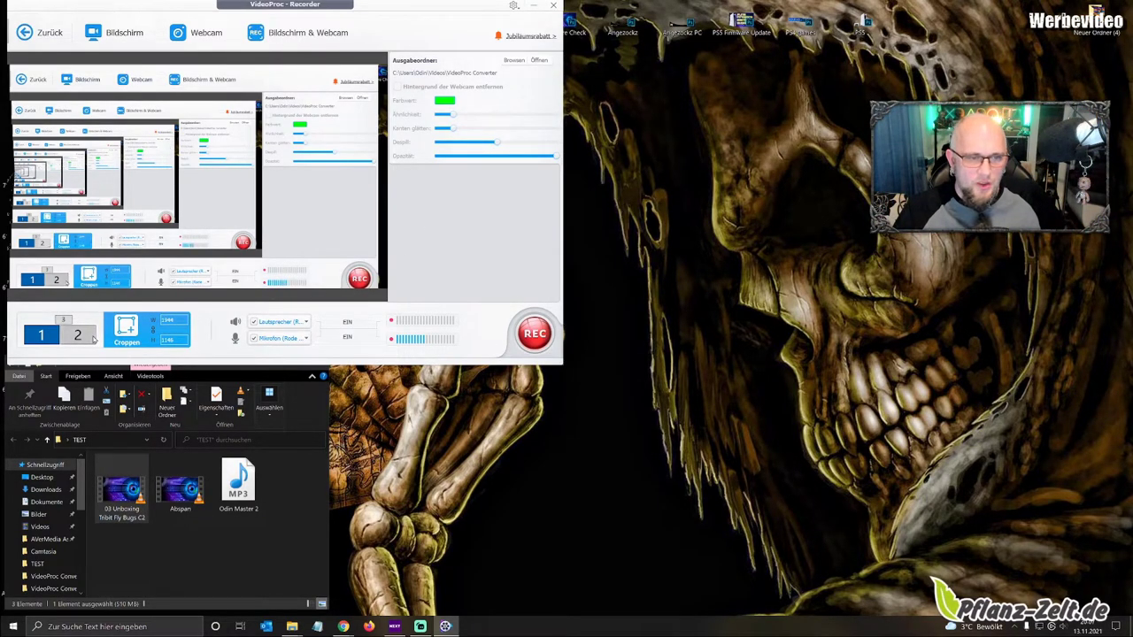
Extend the recording crop to cover the whole of display 1, and play Odin Master 2 to test the speaker level
key("ctrl+alt+shift+r")
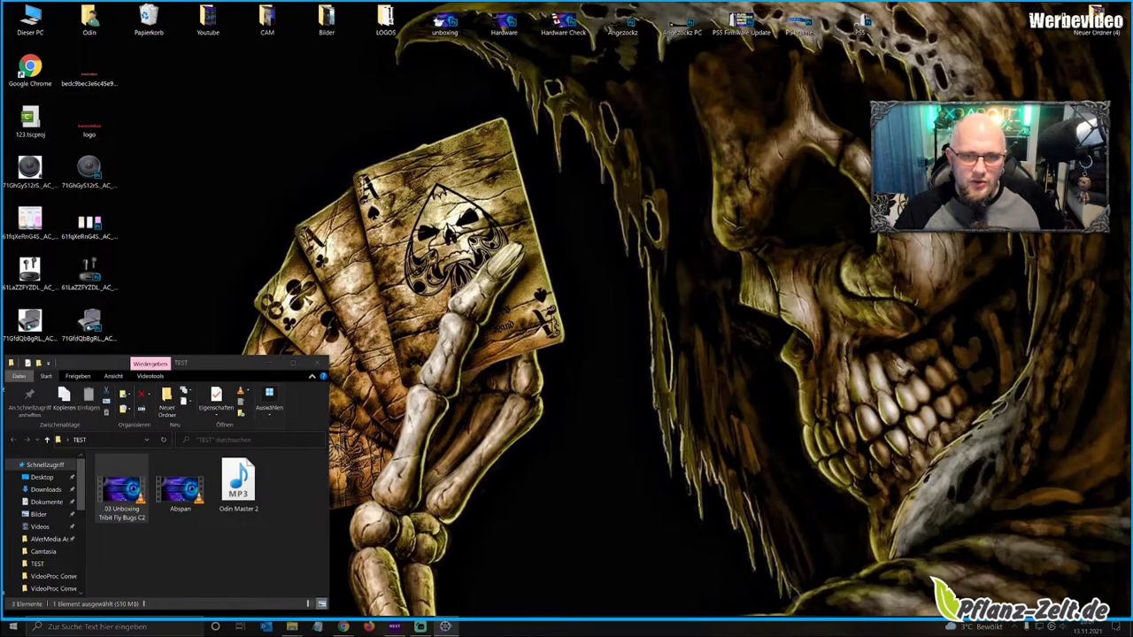
key("ctrl+alt+shift+r")
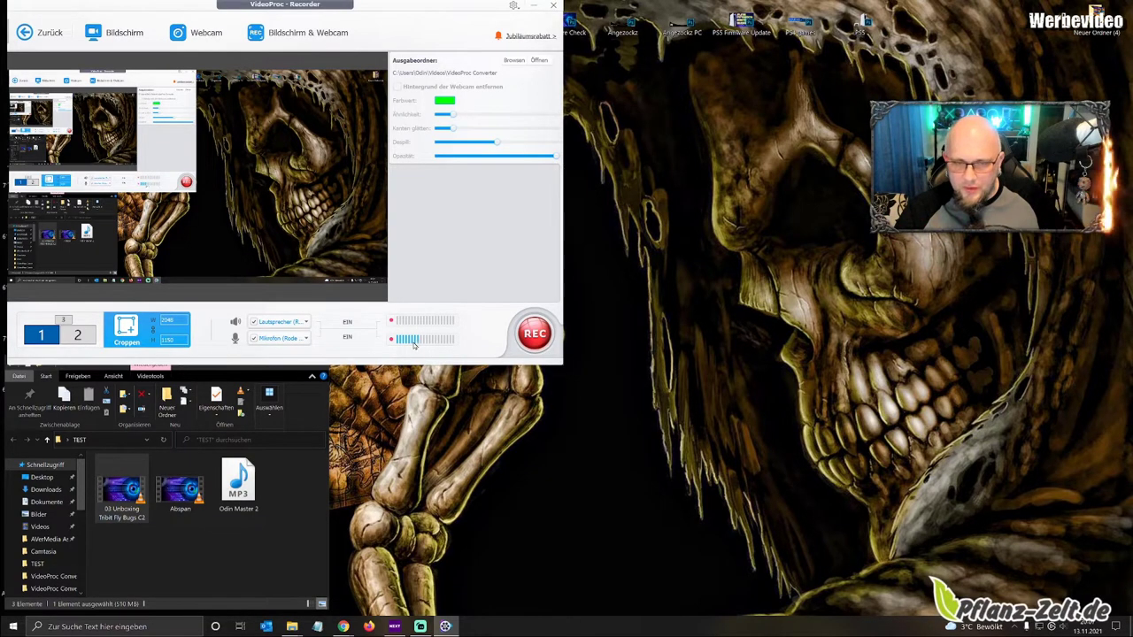
left_click(251, 483)
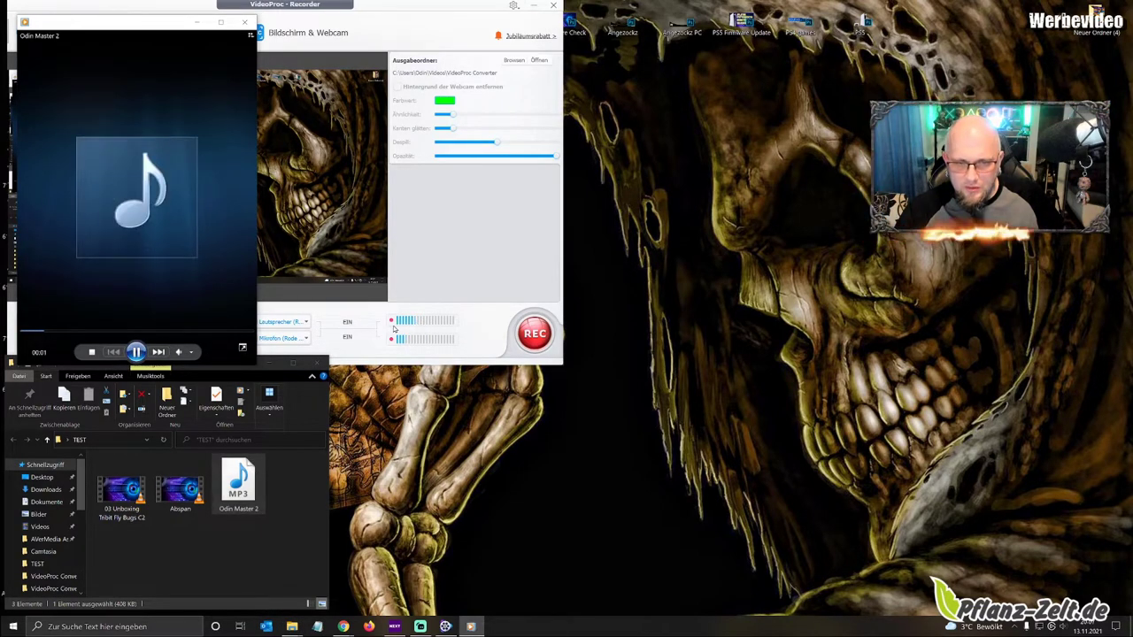
left_click(248, 25)
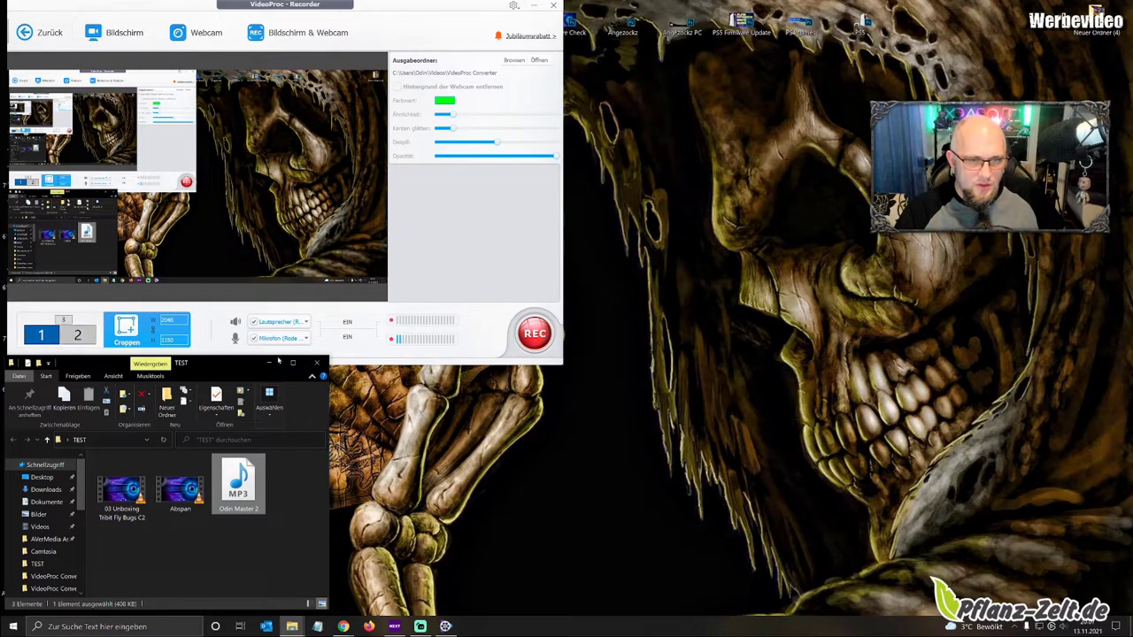
Preview the webcam source in the Recorder and switch back to screen recording
left_click(201, 38)
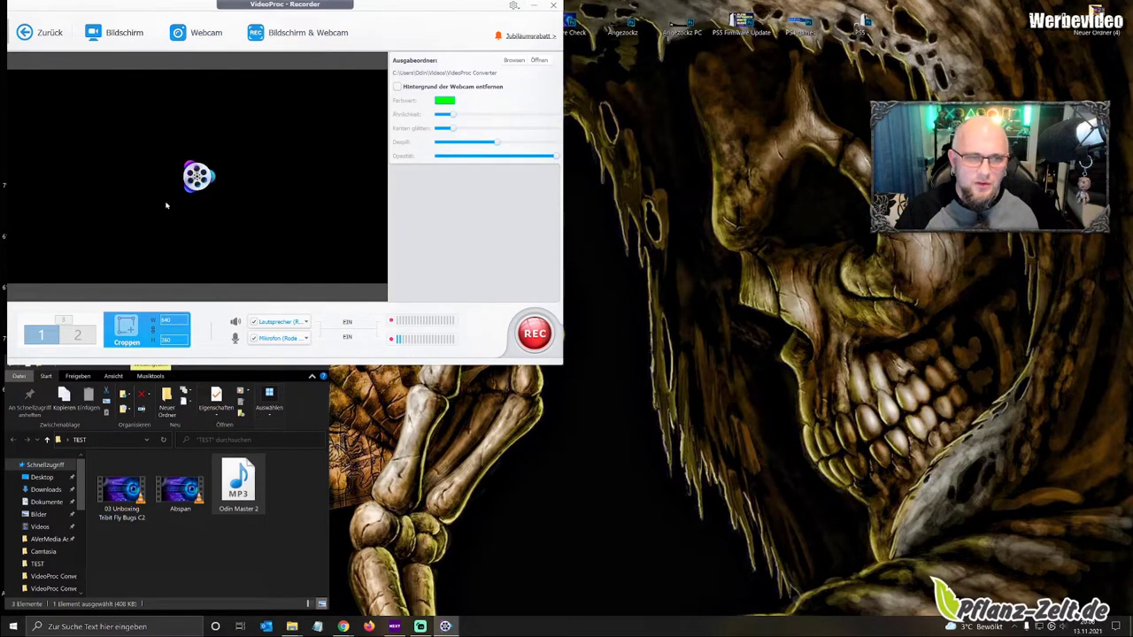
left_click(93, 34)
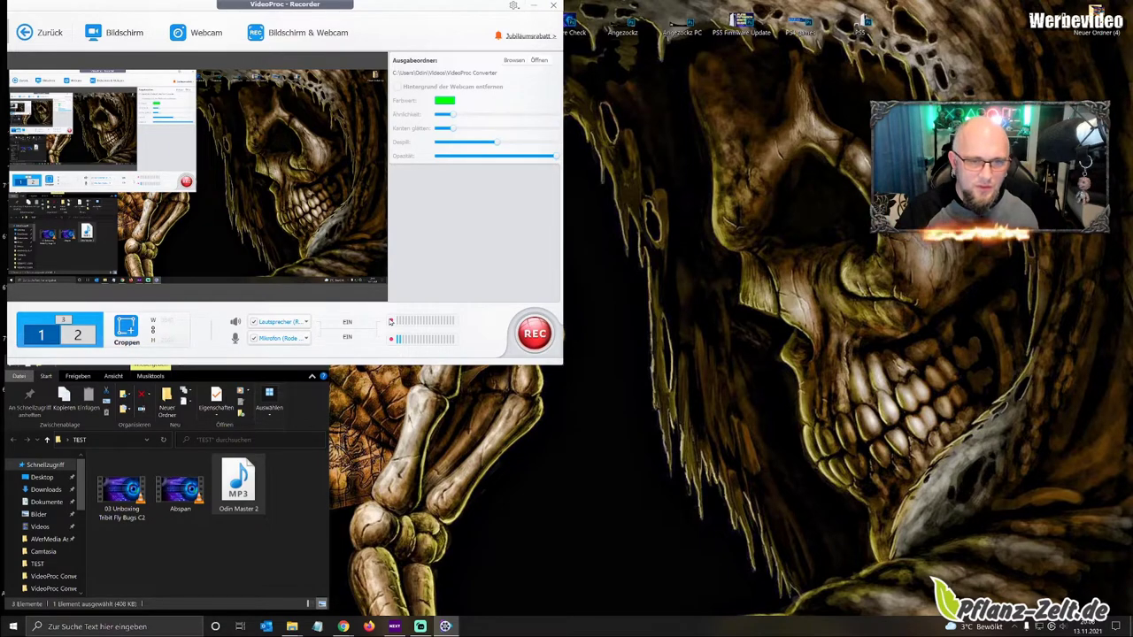
In the Recorder settings, set the camera device to c922 Pro Stream Webcam and close the settings
left_click(513, 6)
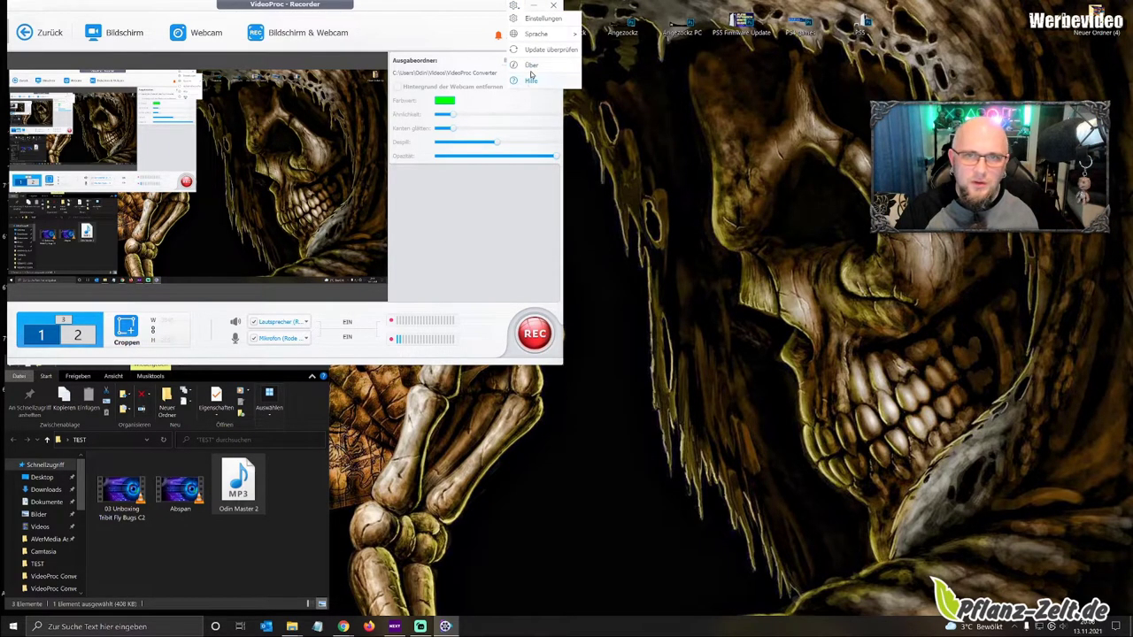
left_click(540, 20)
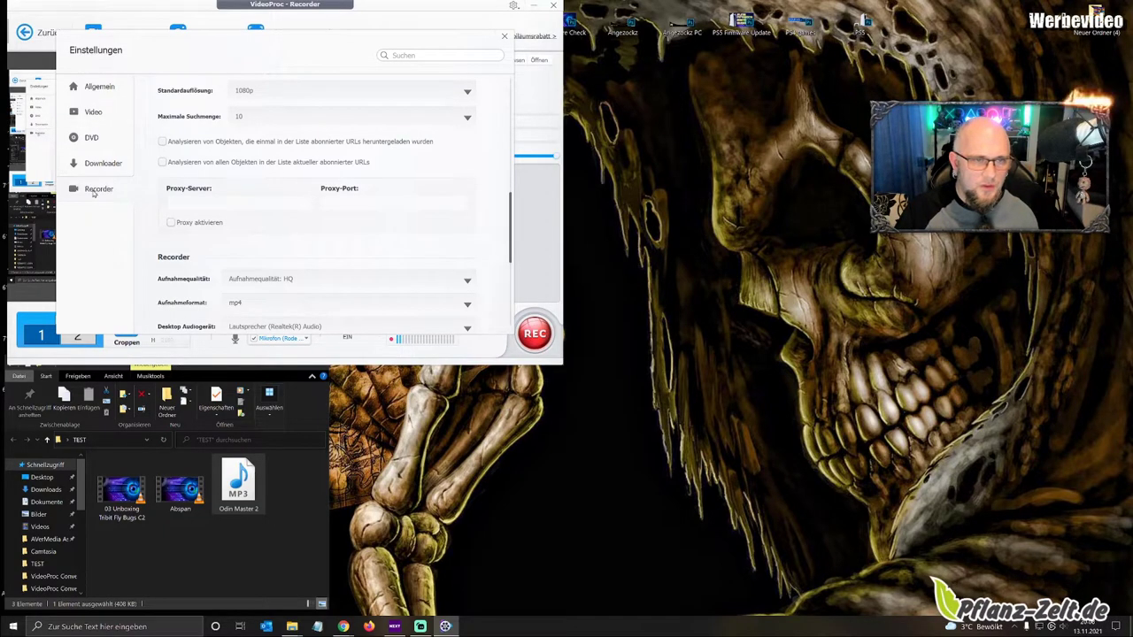
scroll(302, 213, "down", 1)
scroll(302, 212, "down", 3)
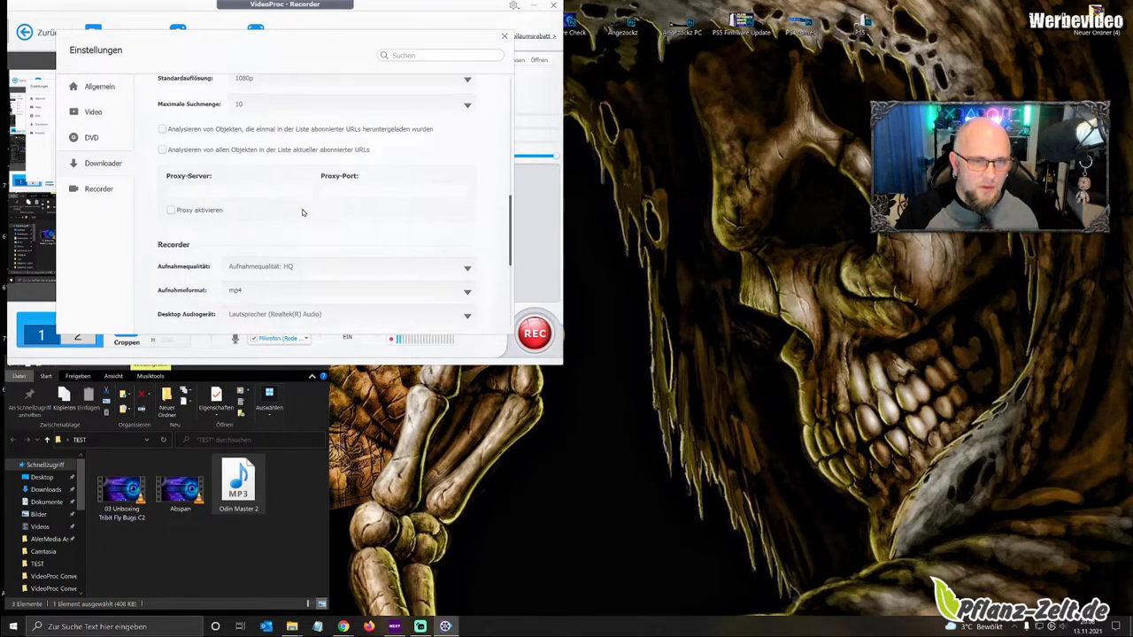
scroll(317, 256, "down", 6)
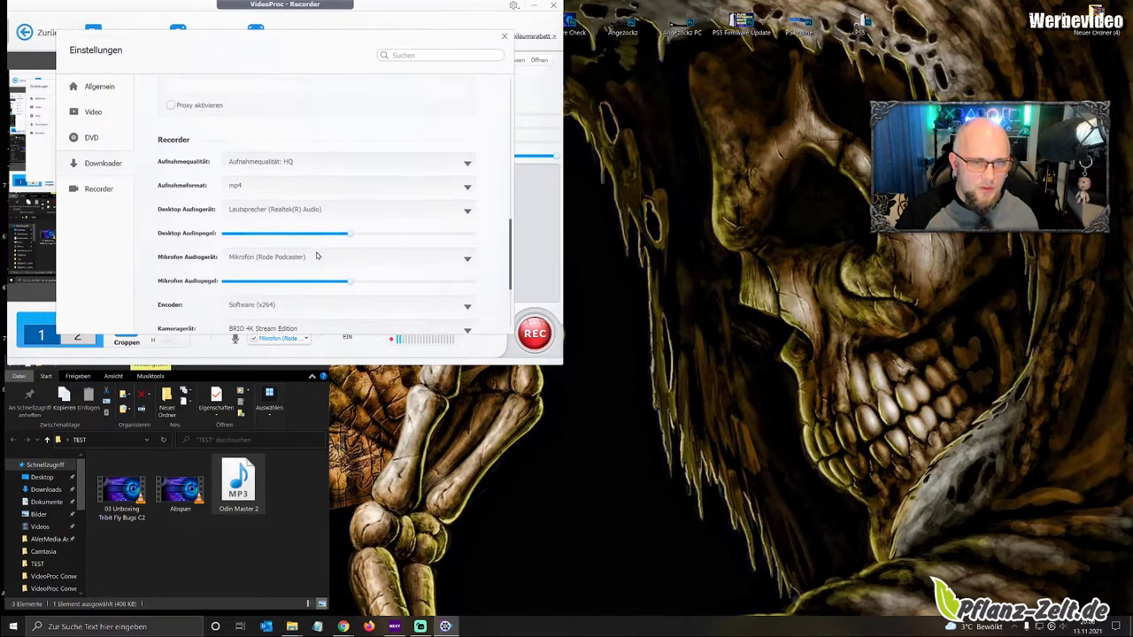
left_click(295, 223)
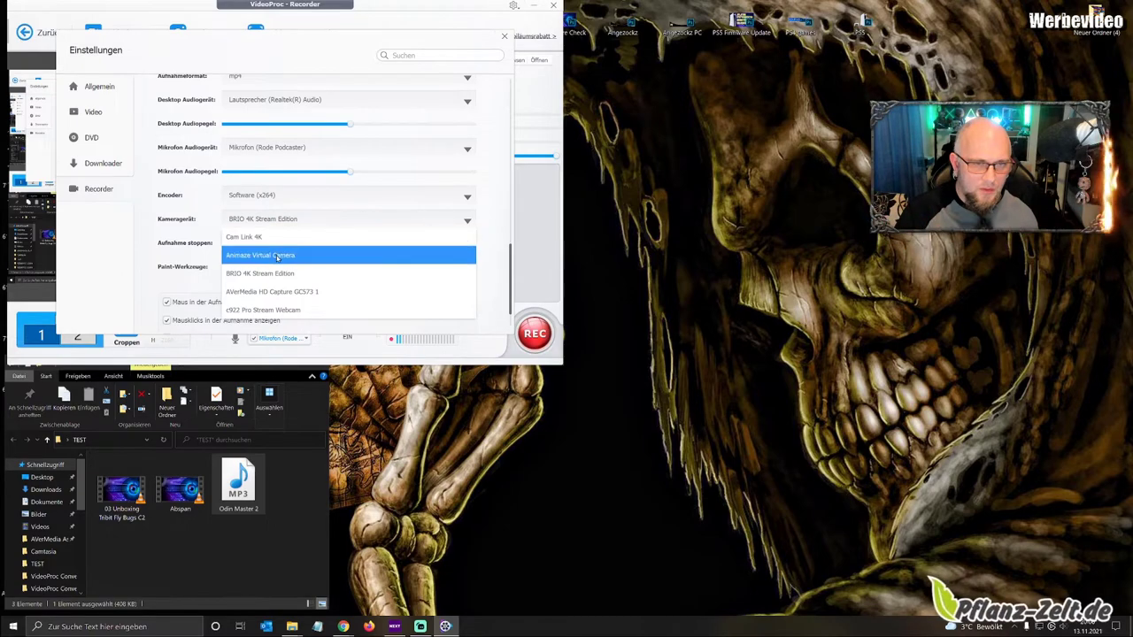
left_click(286, 311)
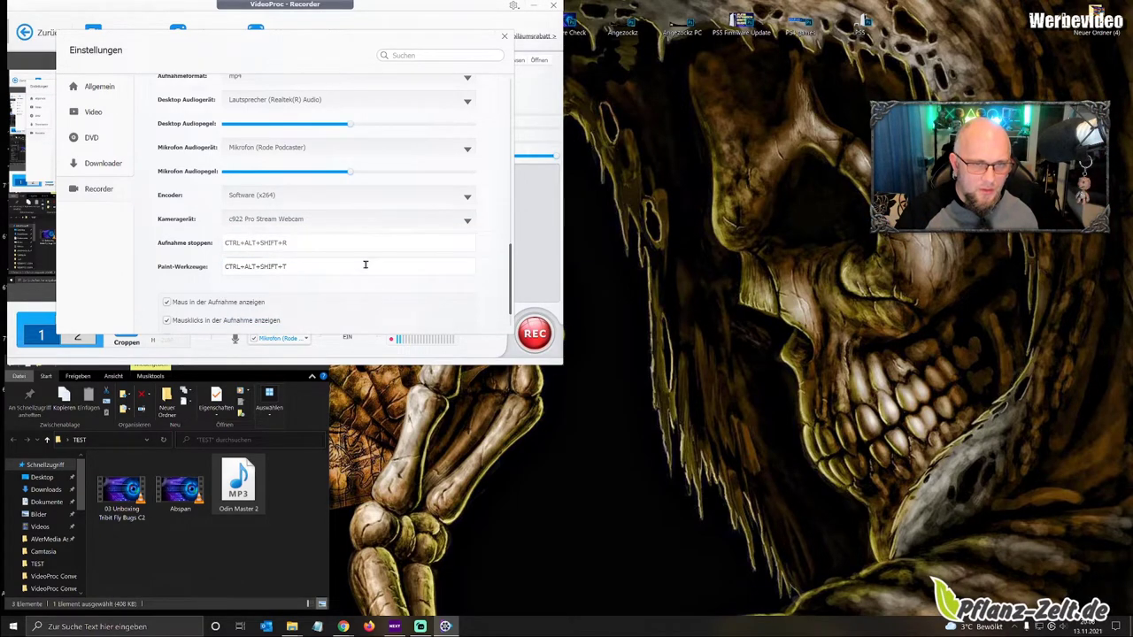
left_click(504, 36)
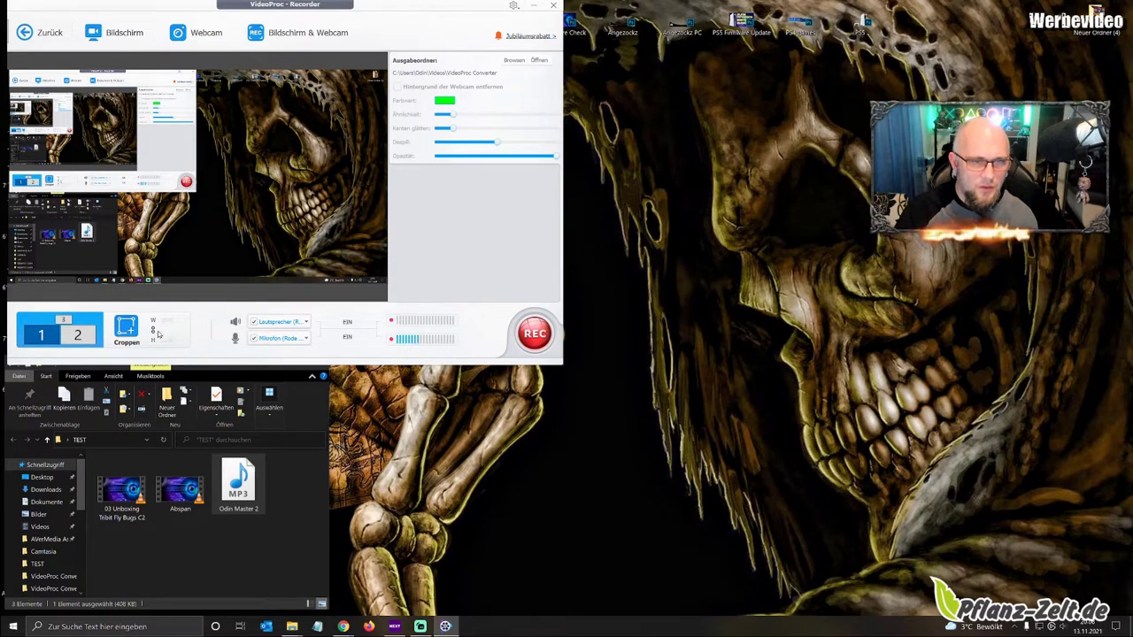
Check the webcam source and choose the combined mode that records the webcam with the screen
left_click(207, 33)
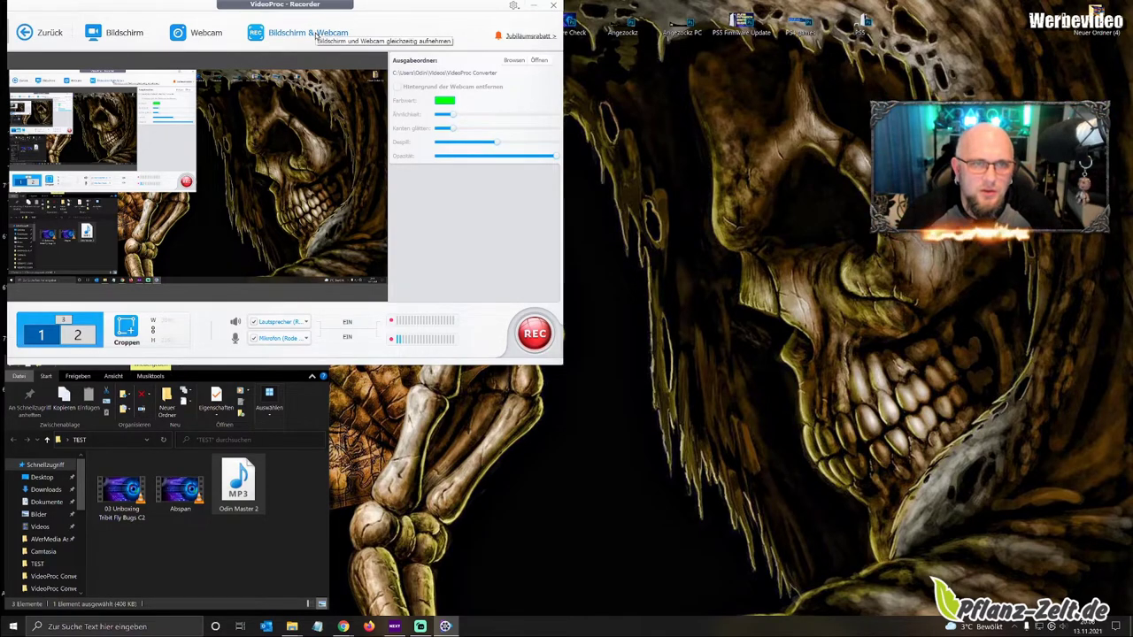
left_click(286, 33)
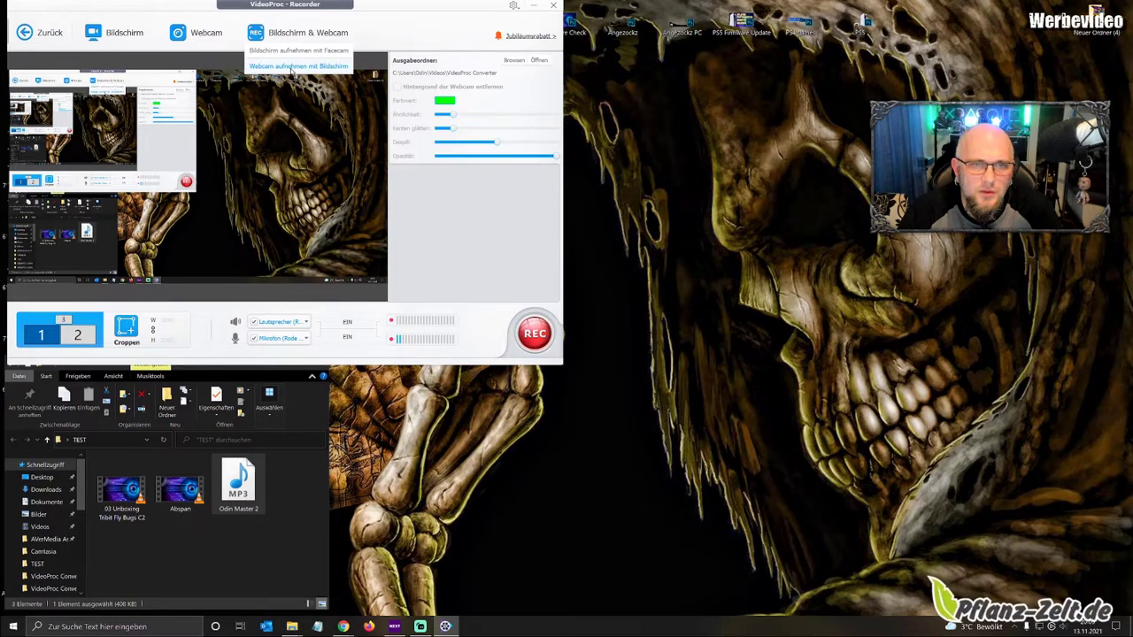
left_click(292, 67)
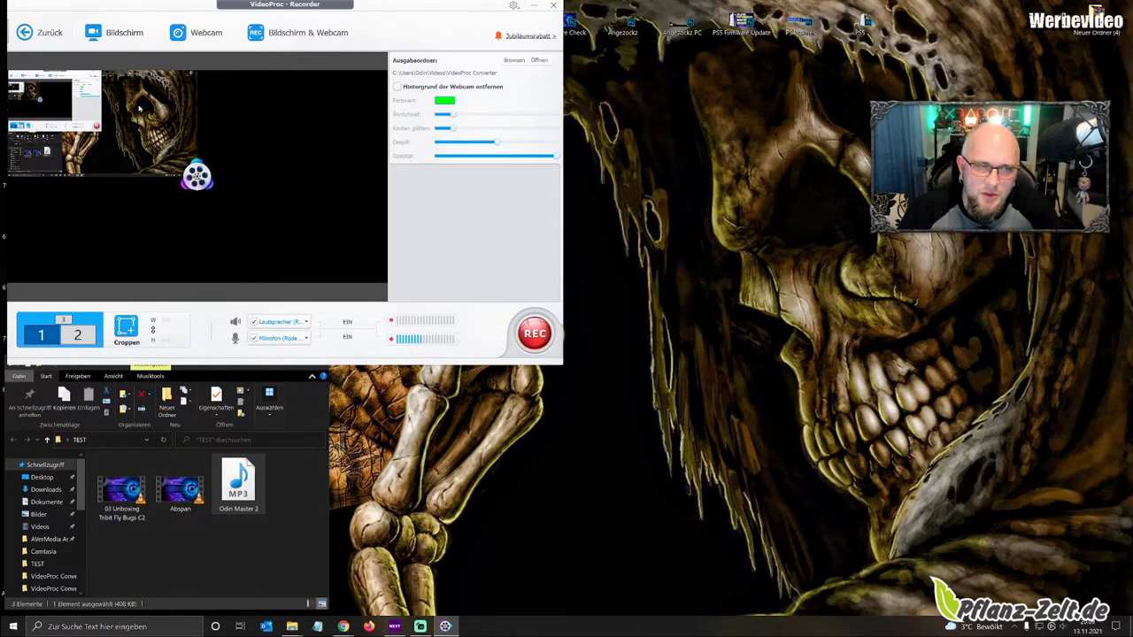
mouse_move(292, 35)
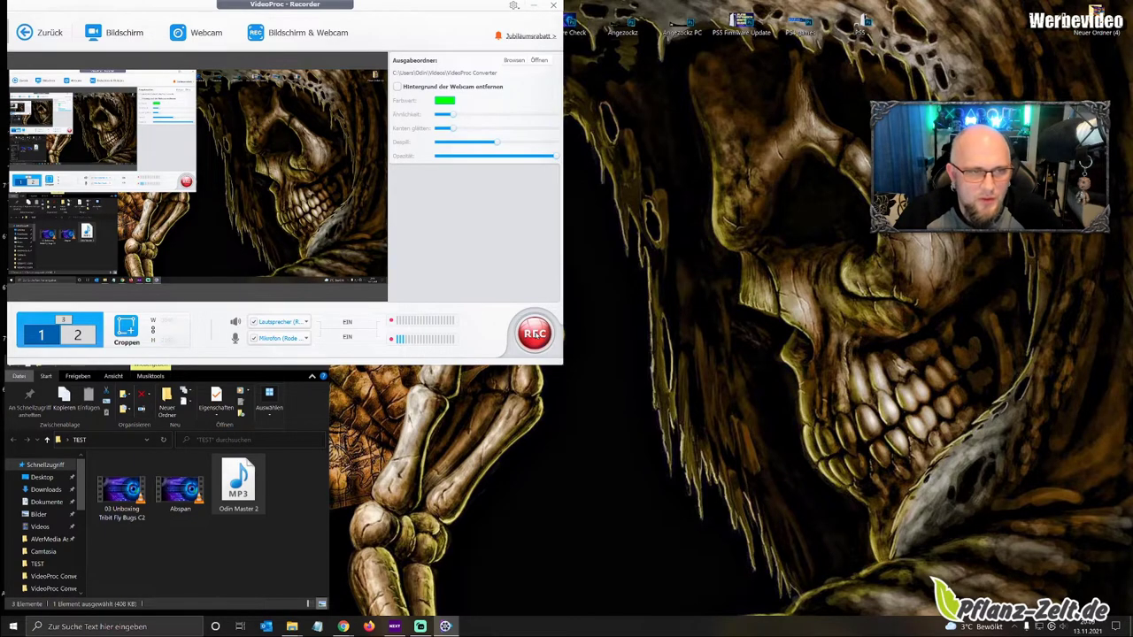
Start a test recording, enter "gfyghhydfhgfh" in a new Editor document and close it without saving
left_click(534, 334)
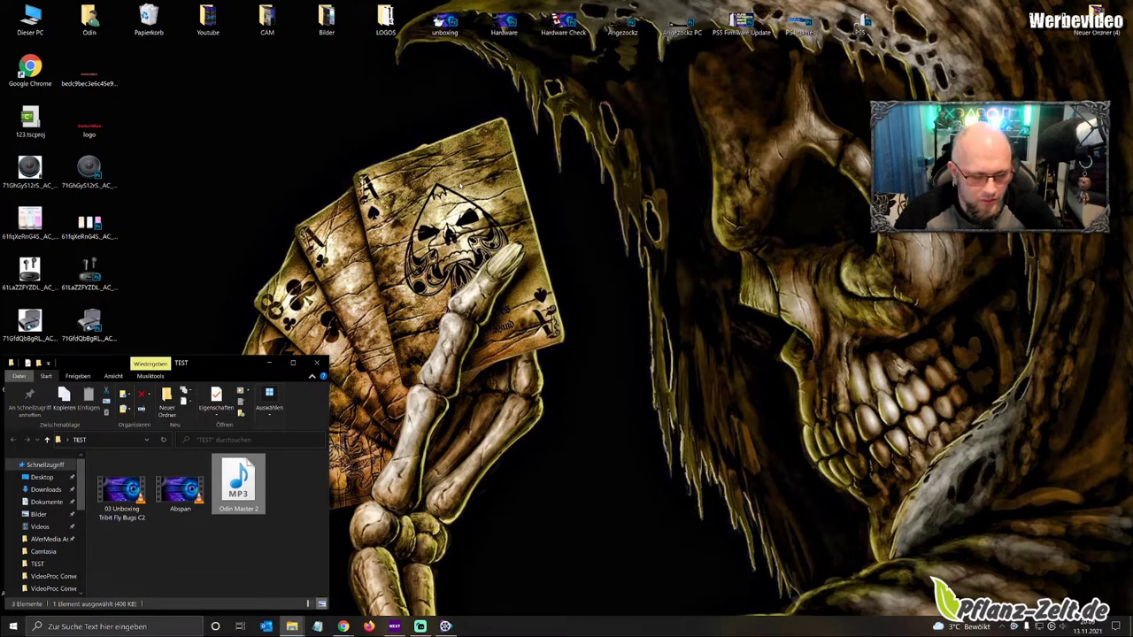
left_click(317, 627)
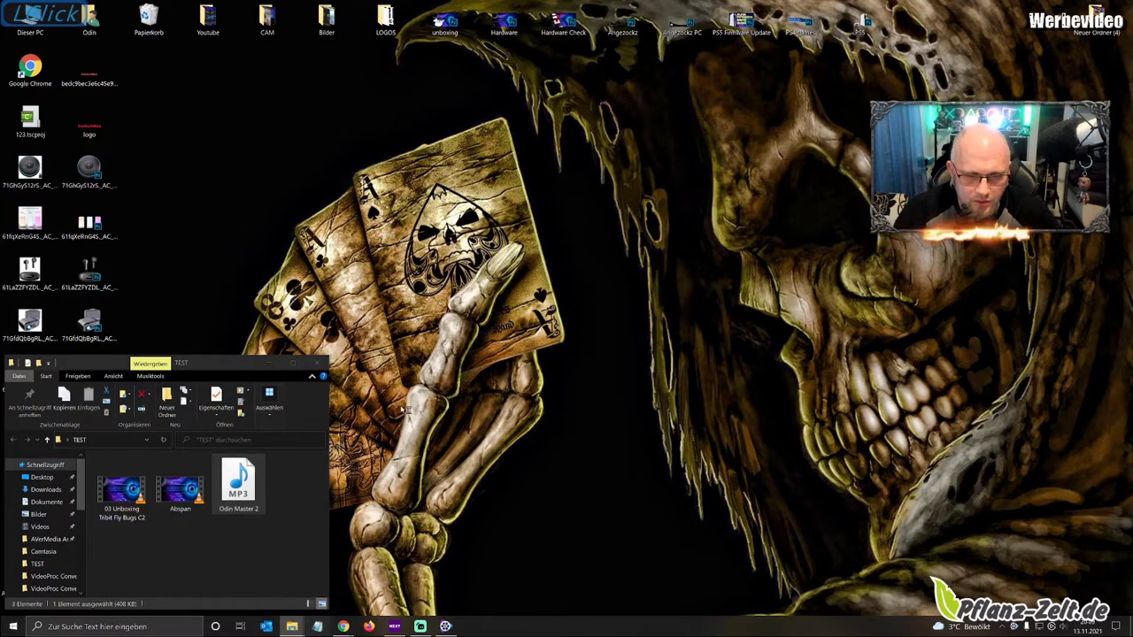
type("gfyghhydfhgfh")
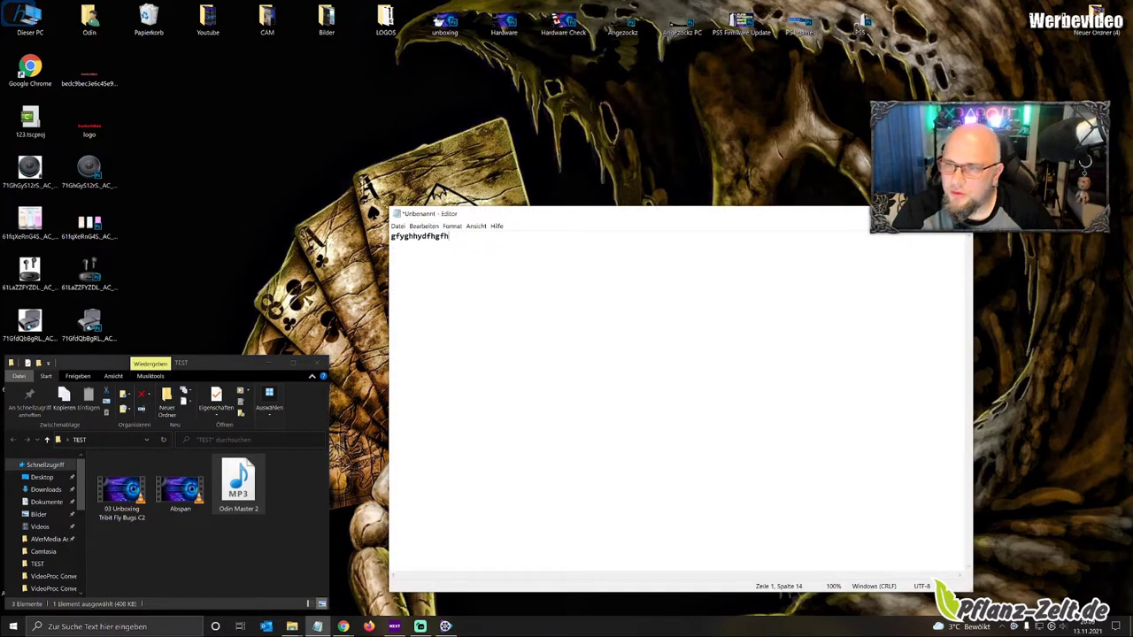
left_click(957, 213)
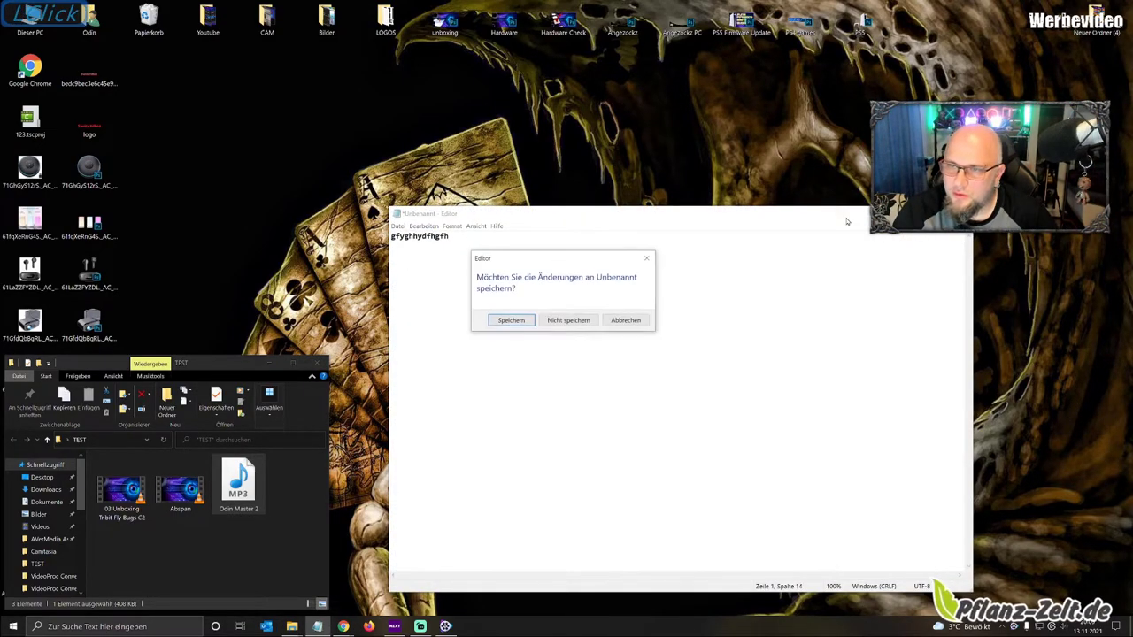
left_click(582, 323)
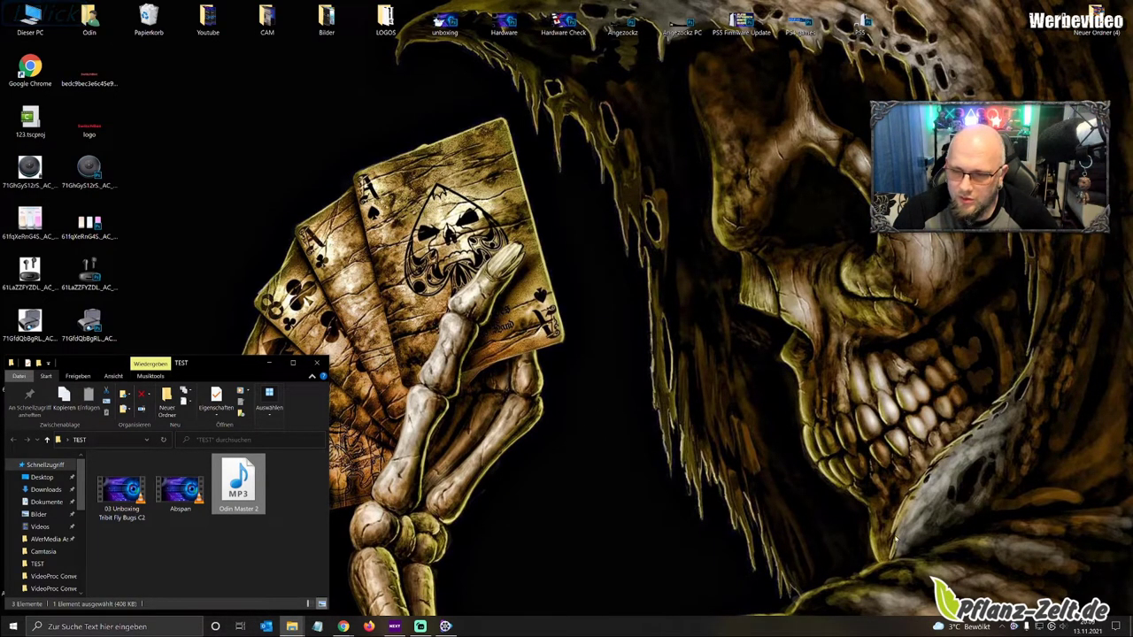
Perform several test mouse actions on the system tray and desktop, end the recording and return to the Recorder
left_click(1015, 626)
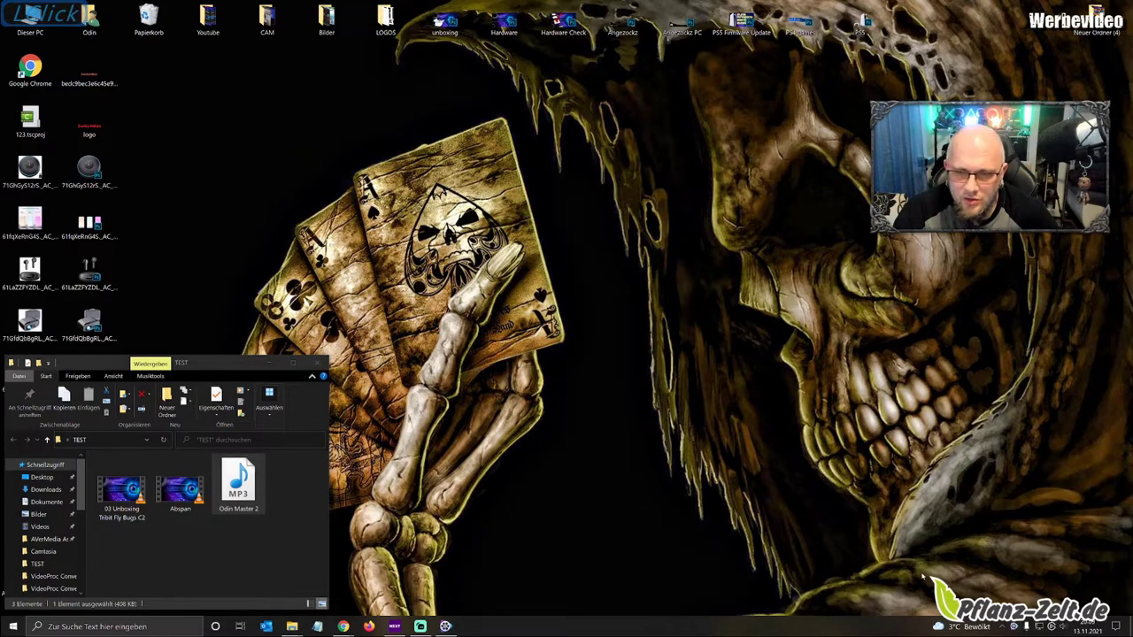
left_click(1014, 627)
left_click(1024, 625)
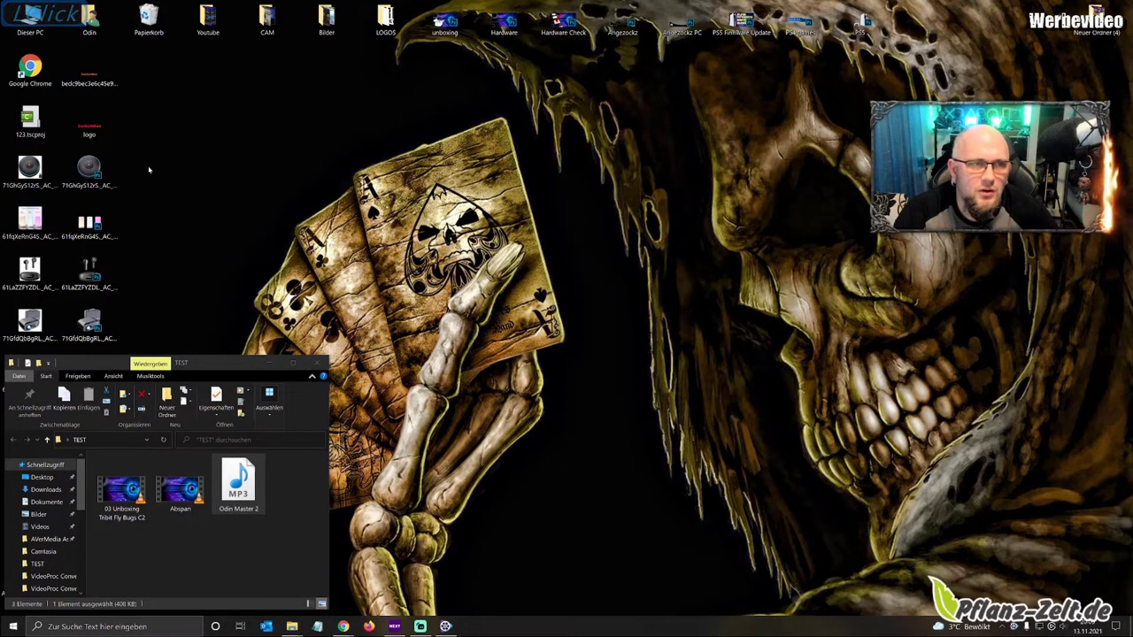
left_click(148, 18)
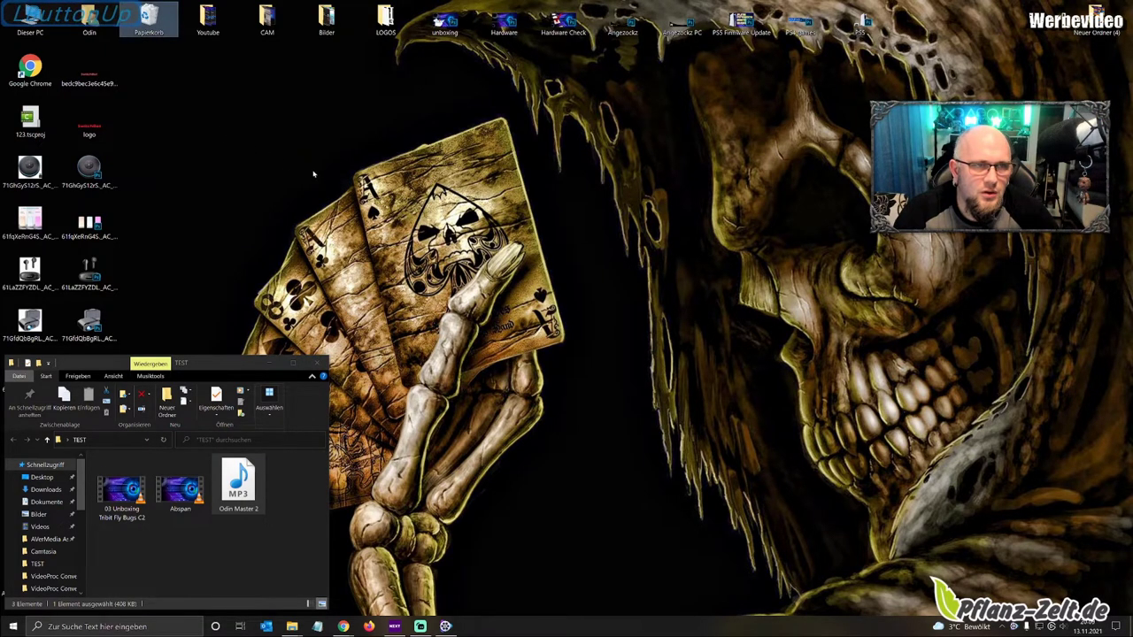
right_click(313, 175)
left_click(233, 152)
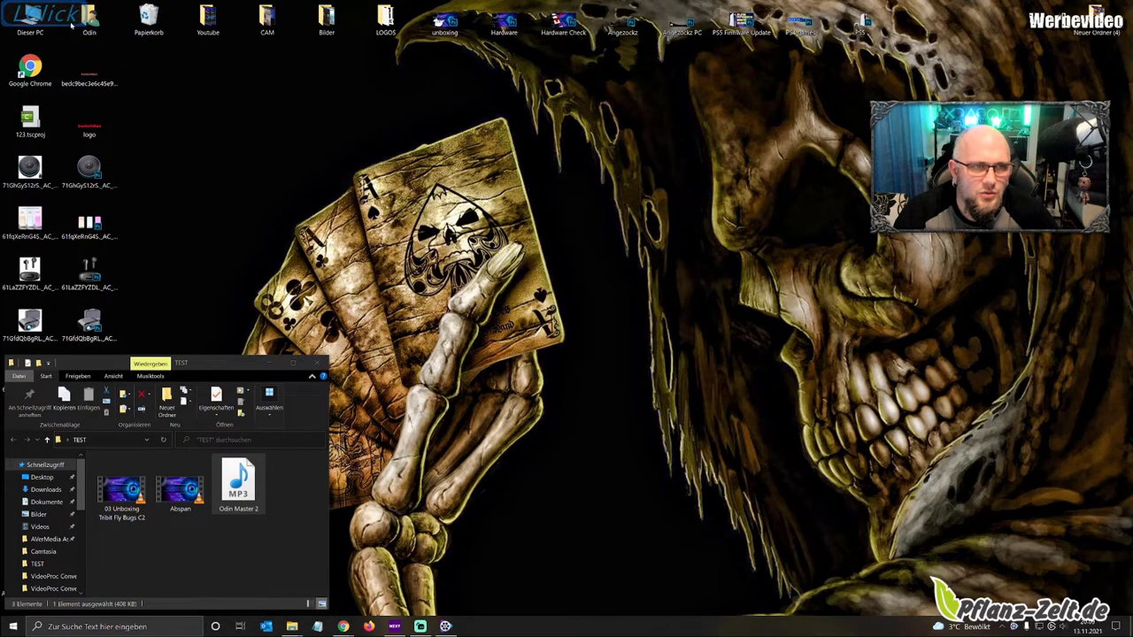
right_click(412, 261)
key("Escape")
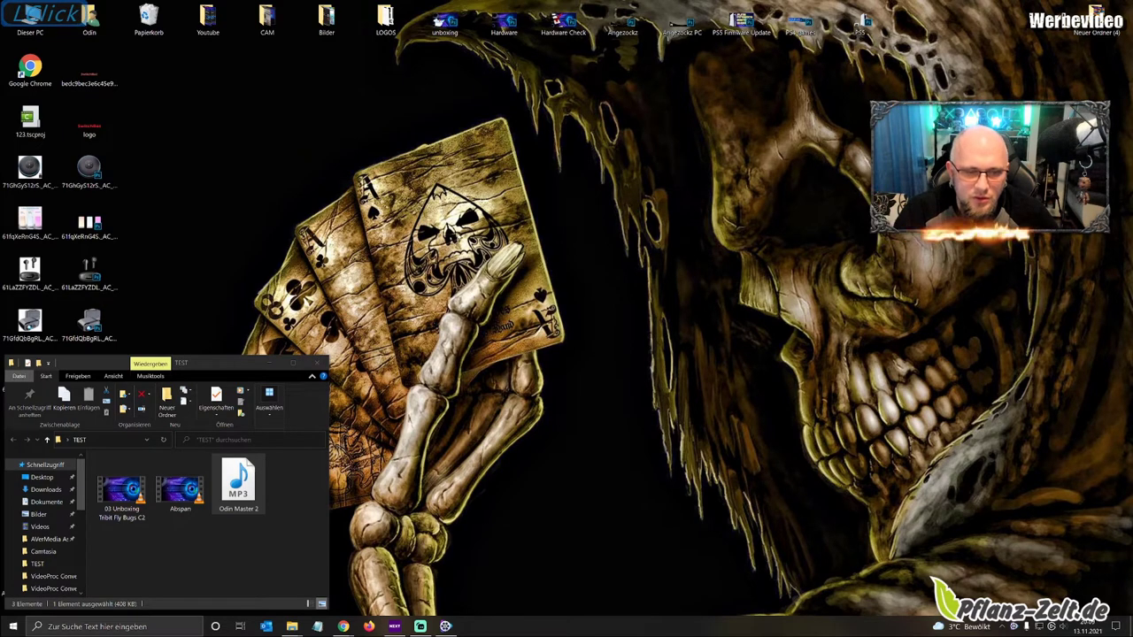
left_click(445, 626)
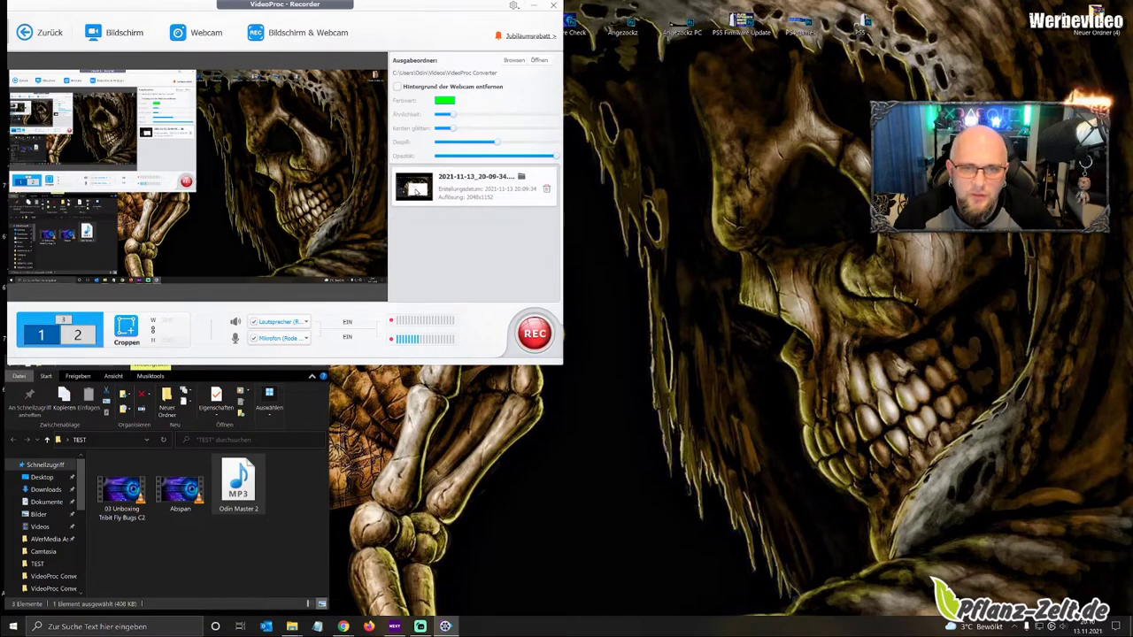
Open the new recording's folder, play the video in VLC, skip through its second half and close the player
left_click(523, 178)
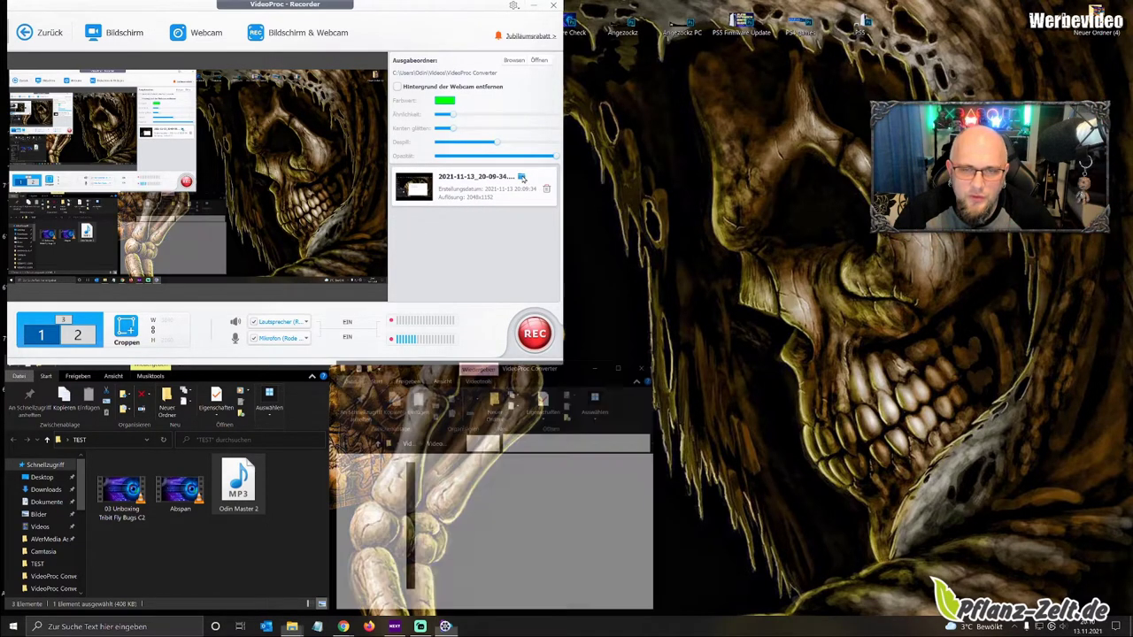
double_click(450, 489)
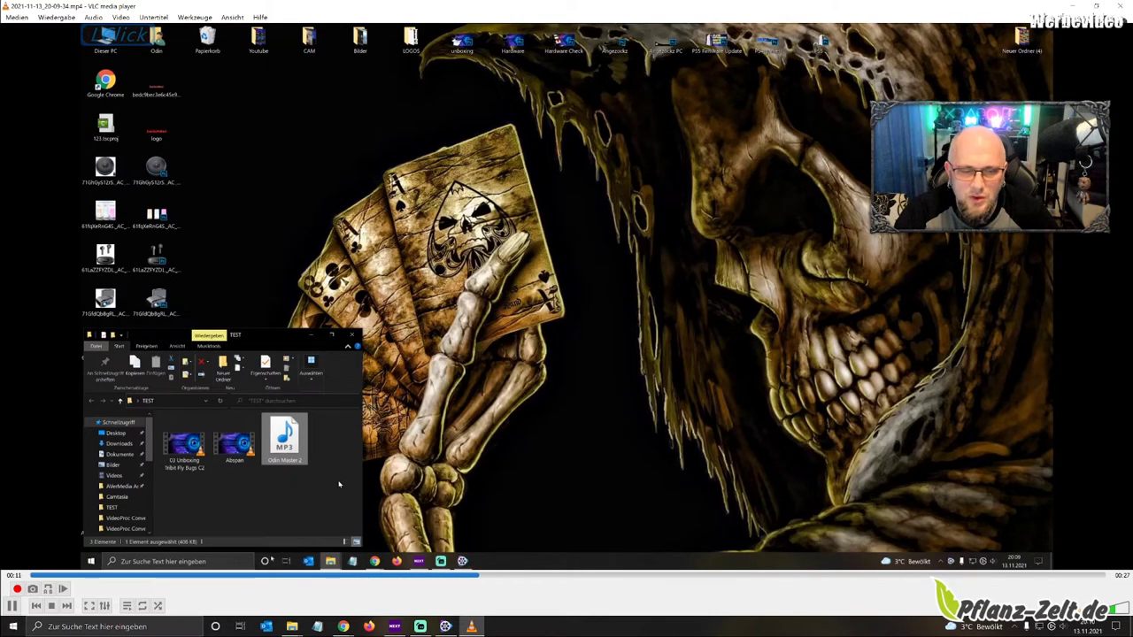
left_click(650, 576)
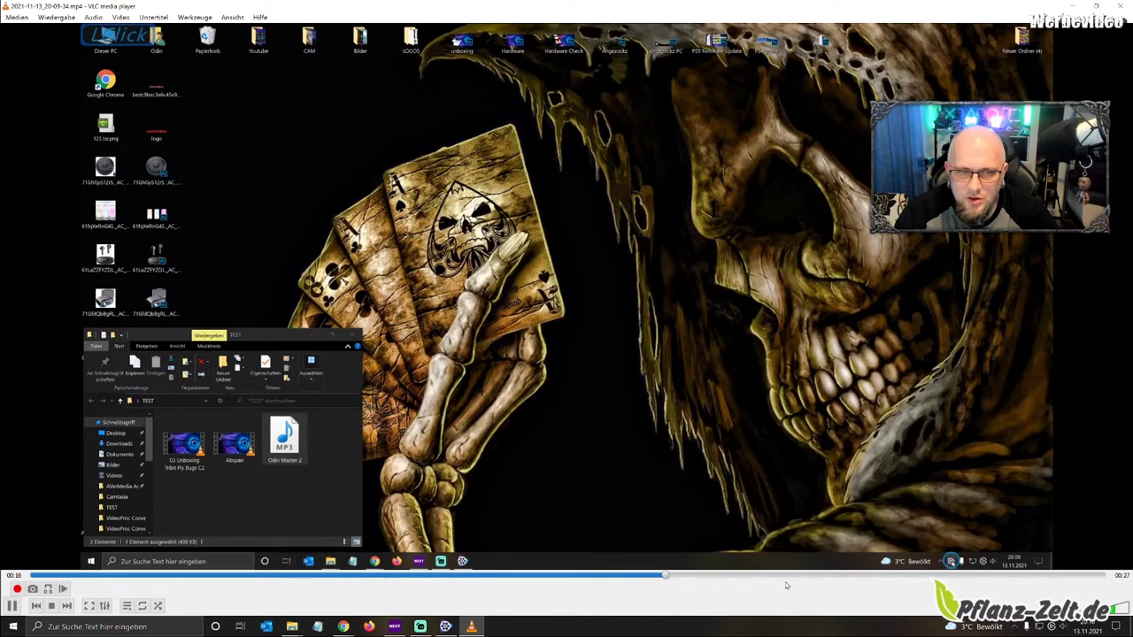
left_click(867, 580)
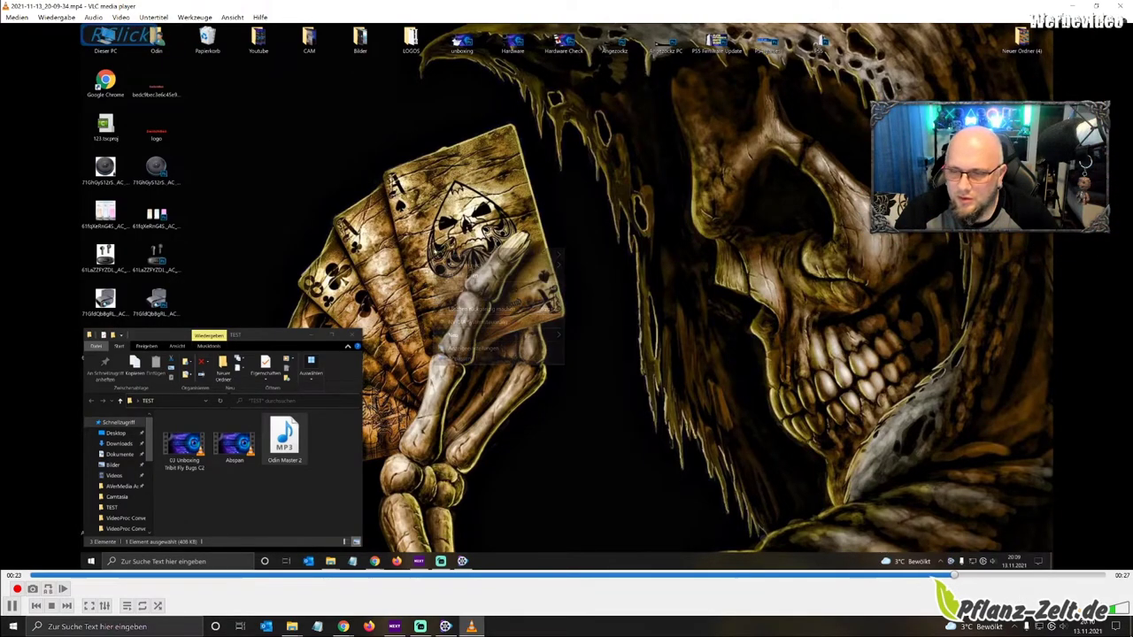
left_click(1124, 6)
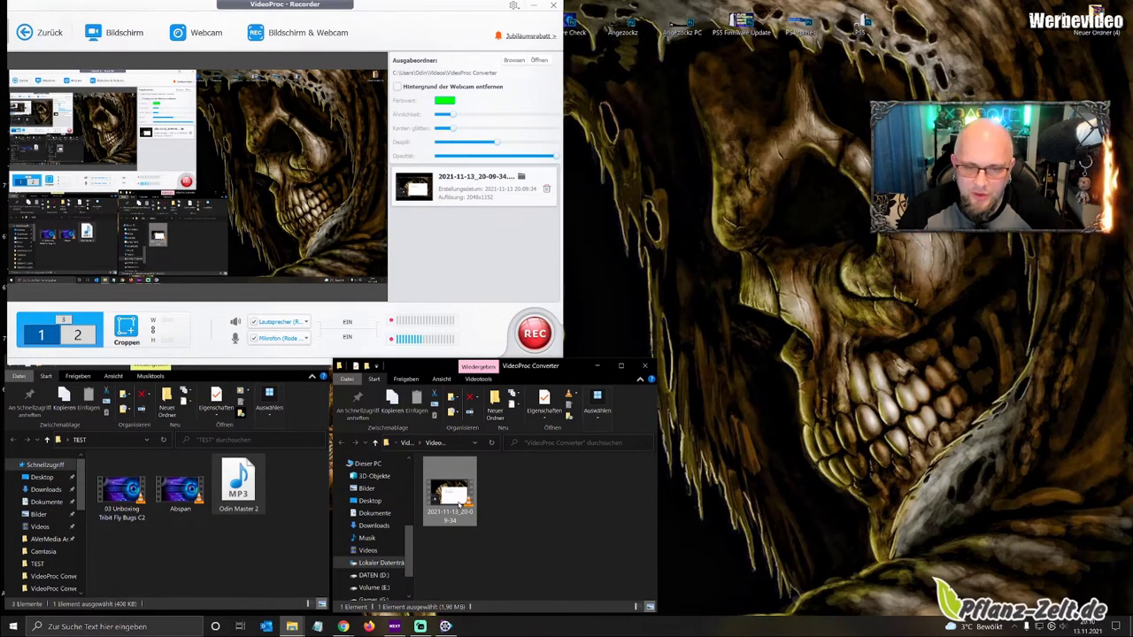
Delete the test recording from the VideoProc Converter output folder and return to the Recorder
right_click(458, 501)
left_click(486, 467)
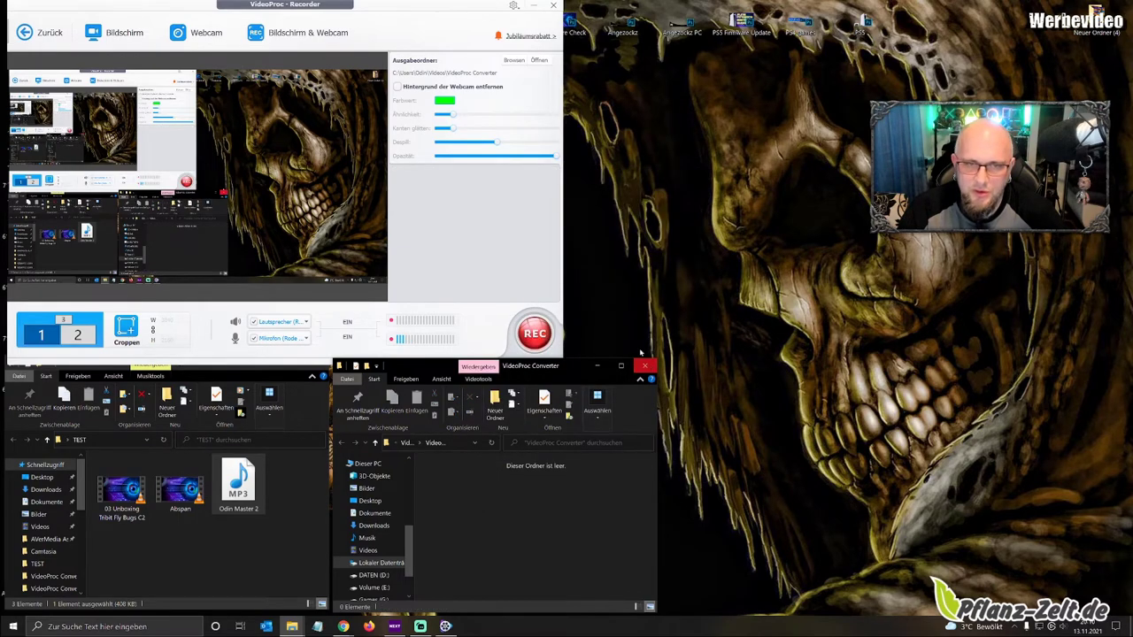
left_click(440, 215)
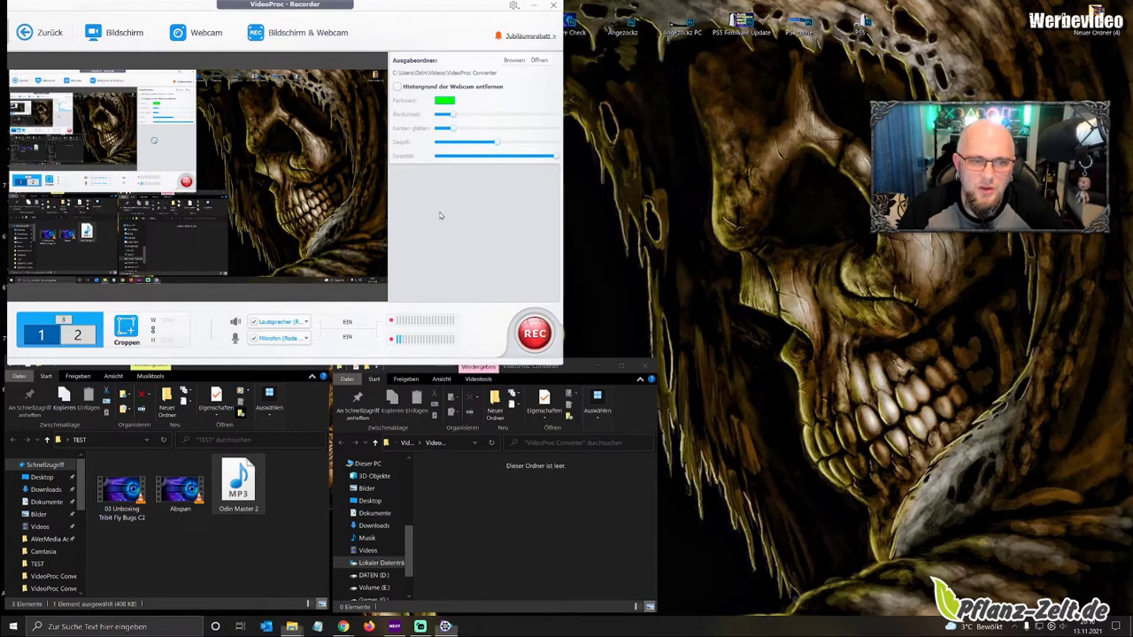
Close the empty output folder window and enable webcam background removal with black (#000000) as the key colour
left_click(645, 365)
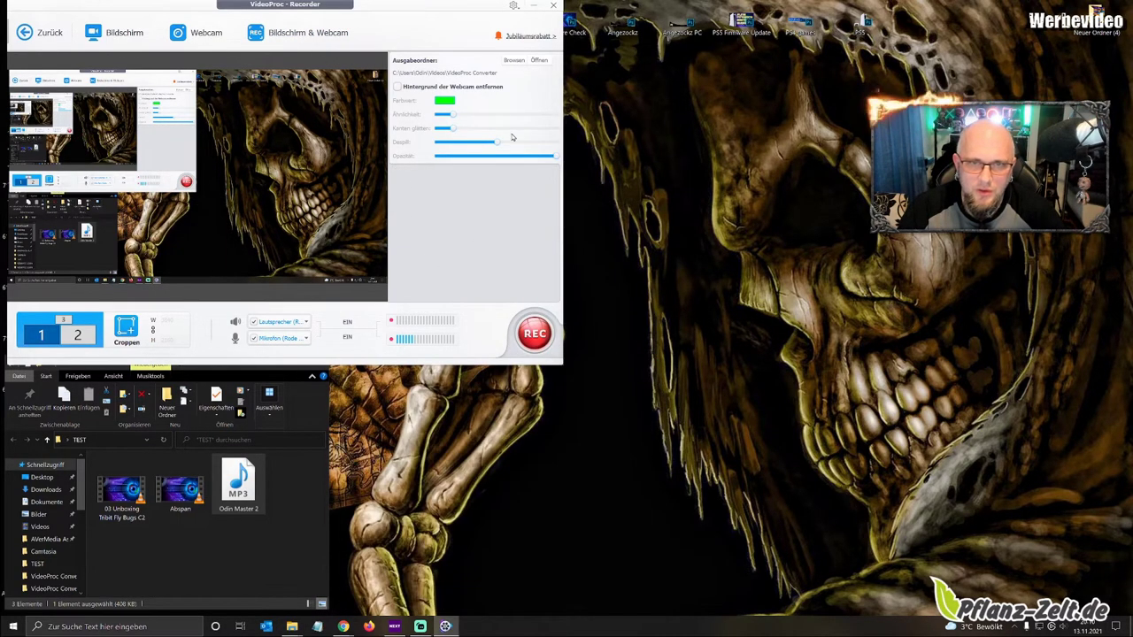
left_click(398, 87)
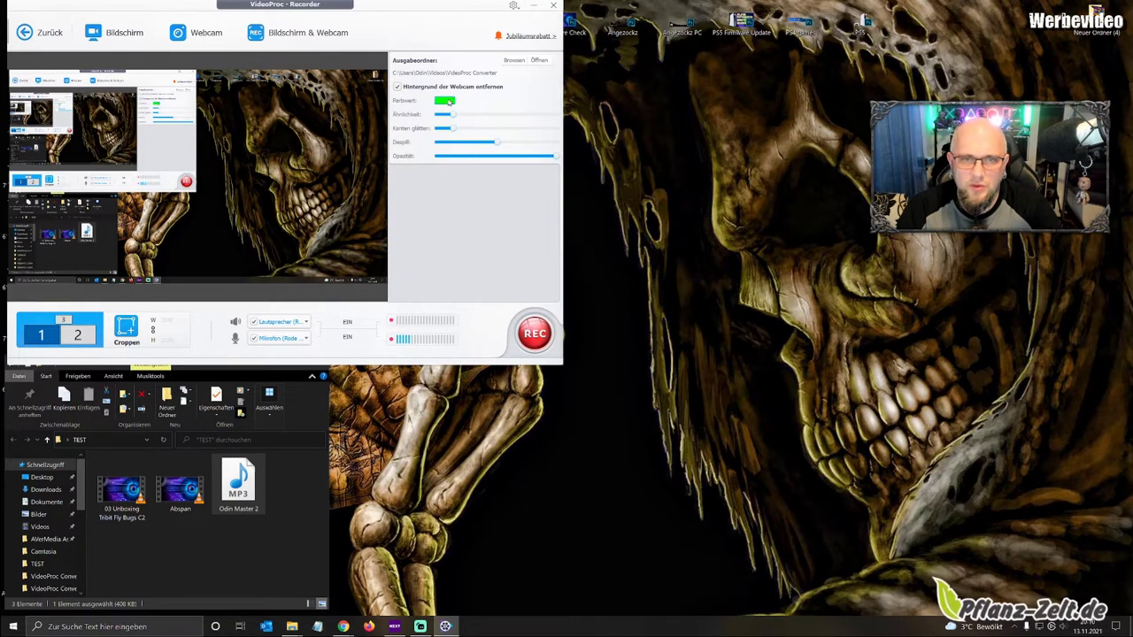
left_click(449, 101)
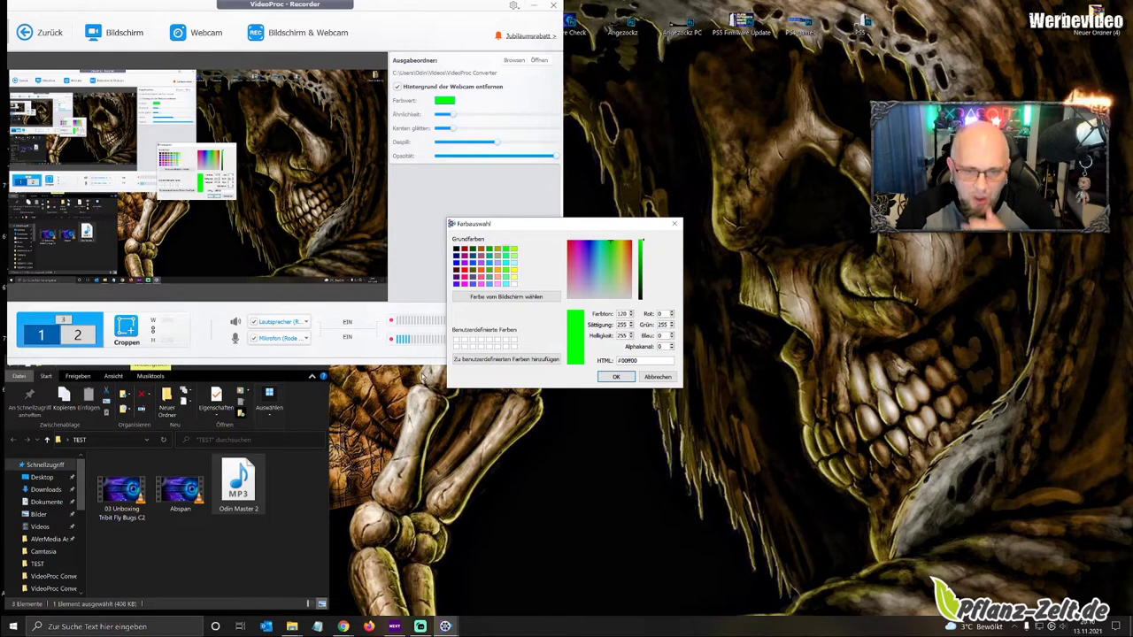
left_click(568, 502)
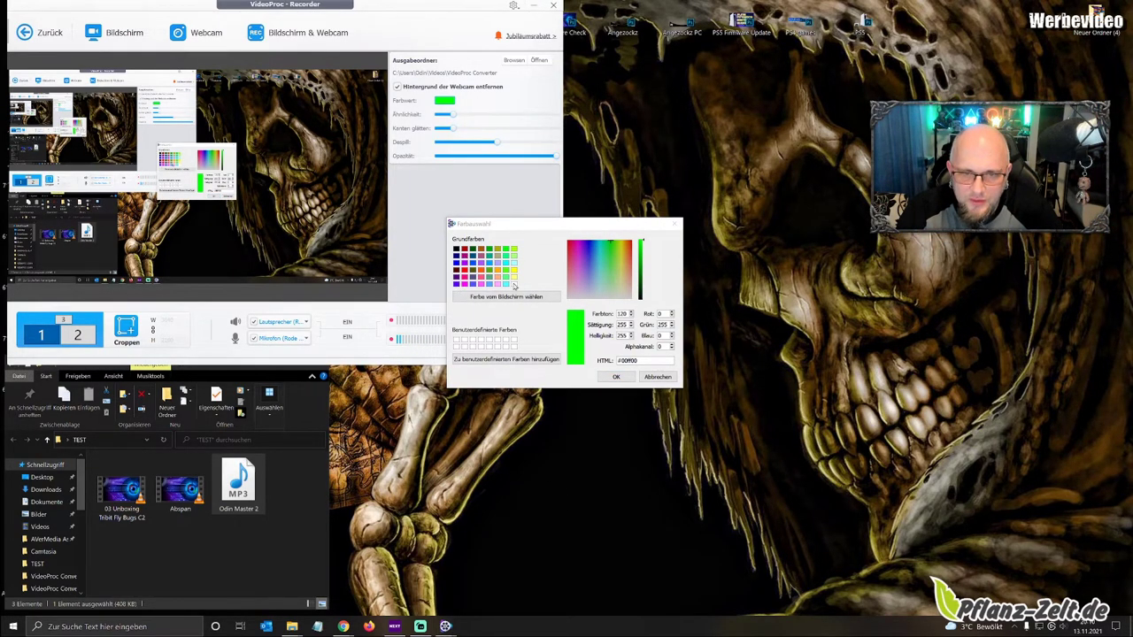
left_click_drag(574, 247, 569, 299)
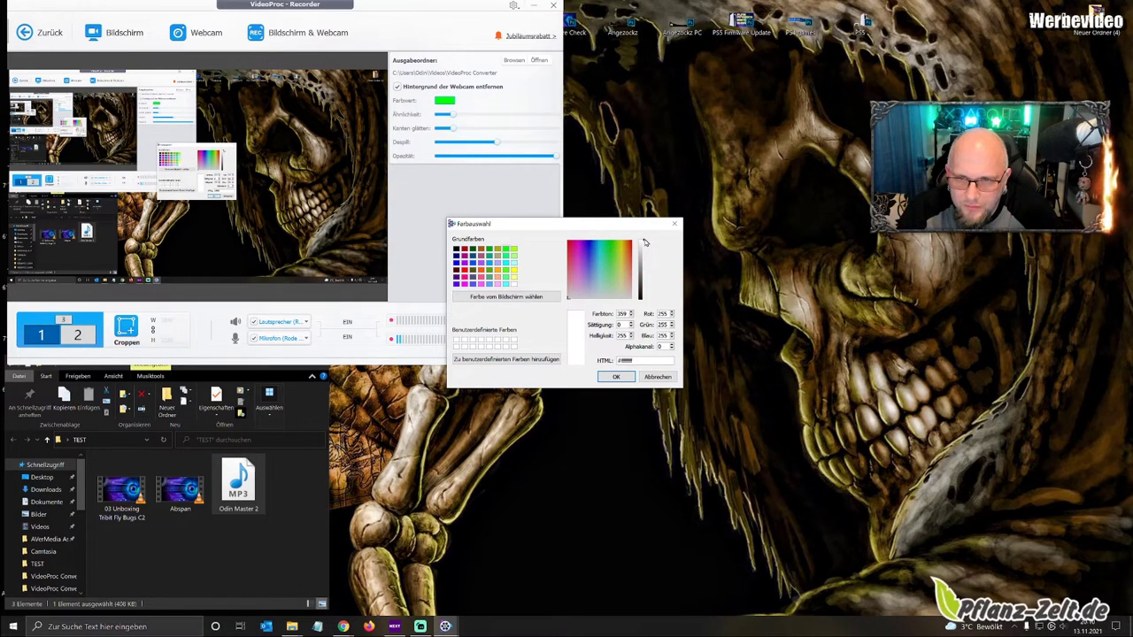
left_click_drag(644, 243, 645, 299)
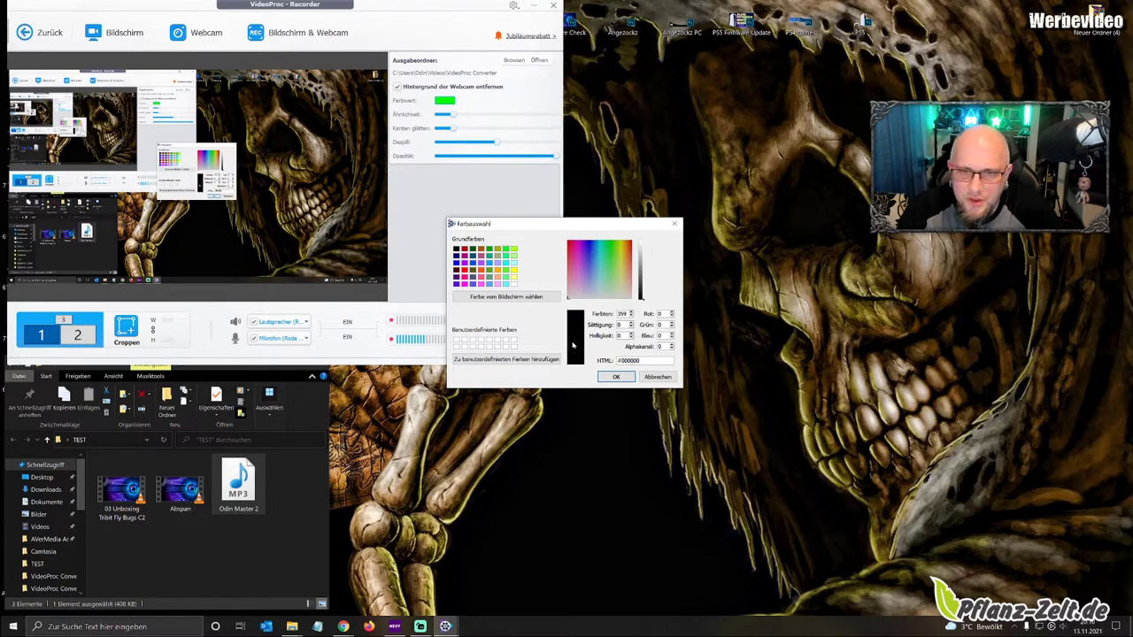
left_click(615, 377)
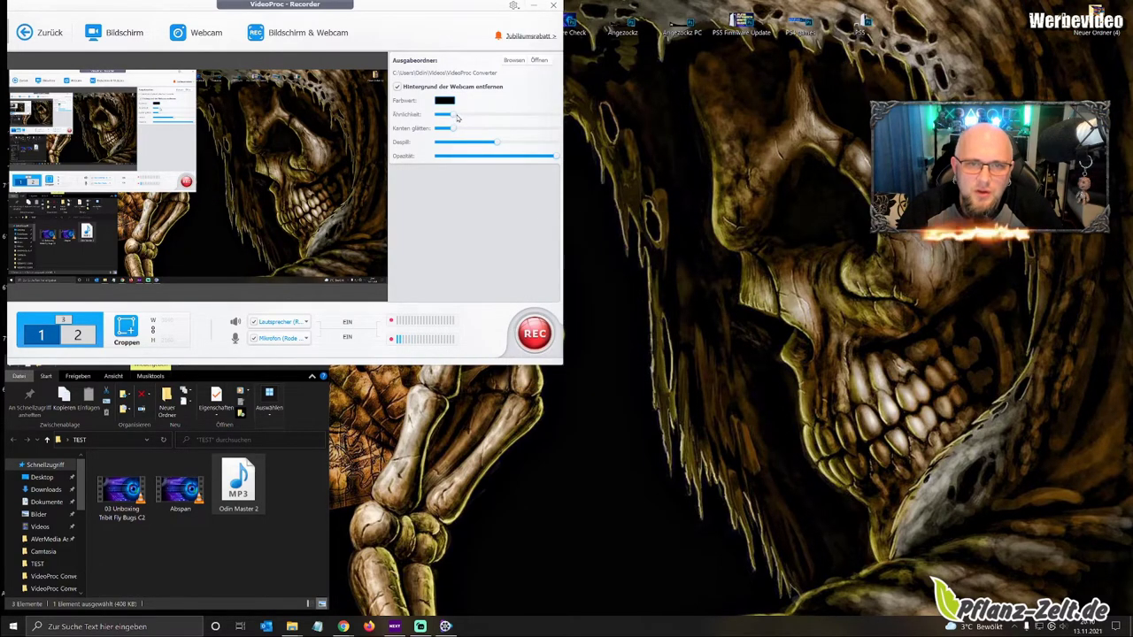
Raise the similarity, edge smoothing and despill, lower the opacity, and switch webcam background removal off again
left_click_drag(453, 116, 529, 117)
left_click_drag(456, 130, 512, 156)
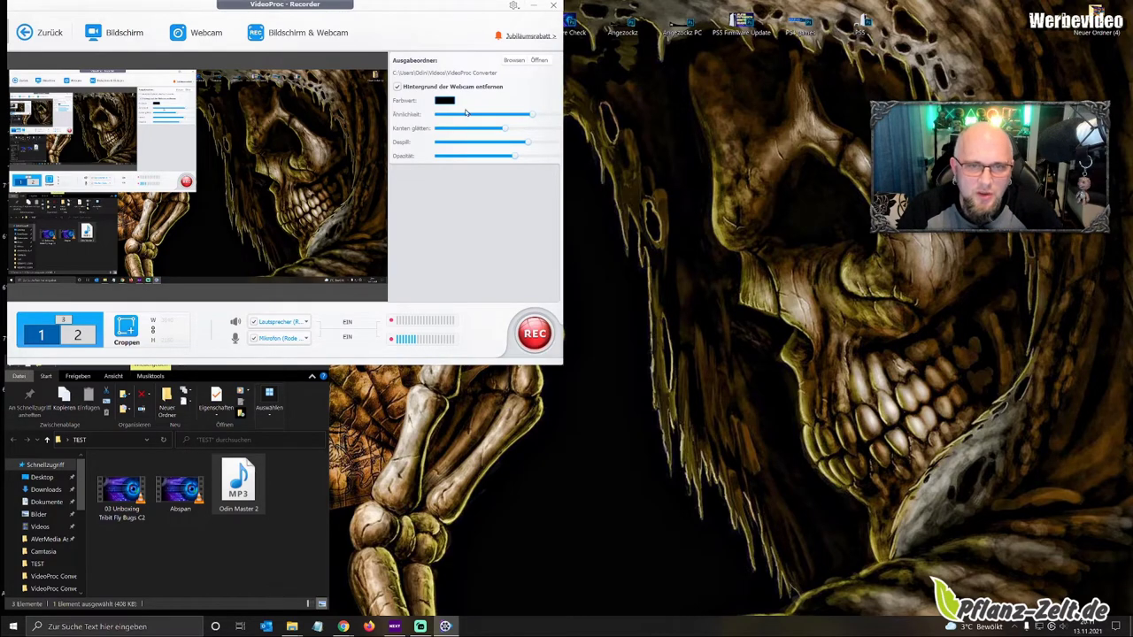
left_click(419, 90)
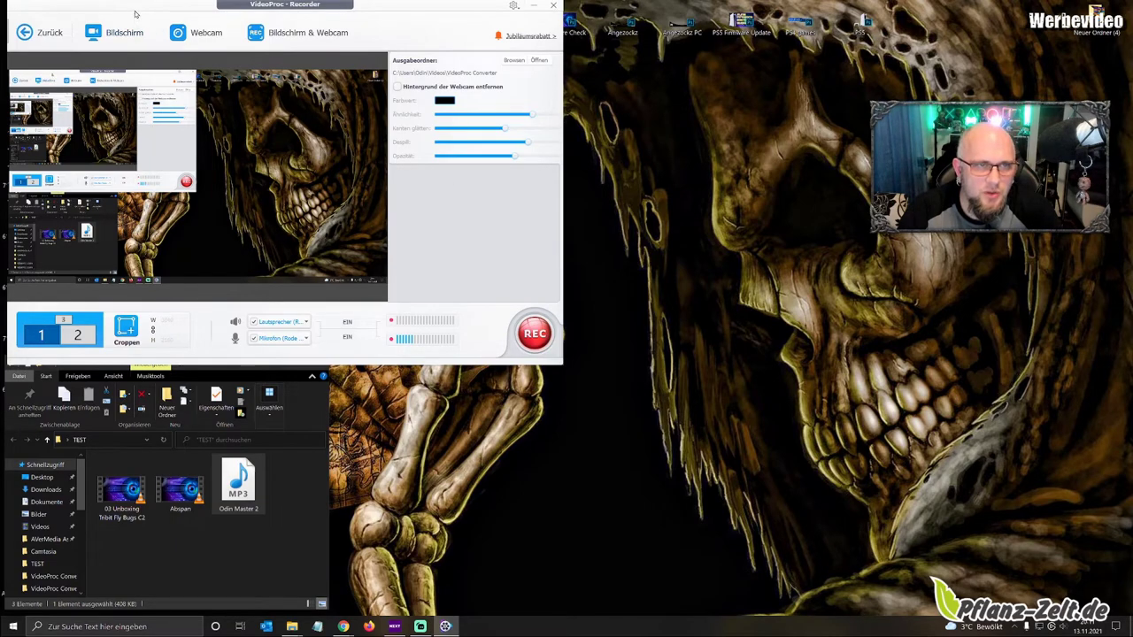
Leave the Recorder for the VideoProc Converter start screen and reposition its window near the desktop's corner
left_click_drag(135, 12, 131, 13)
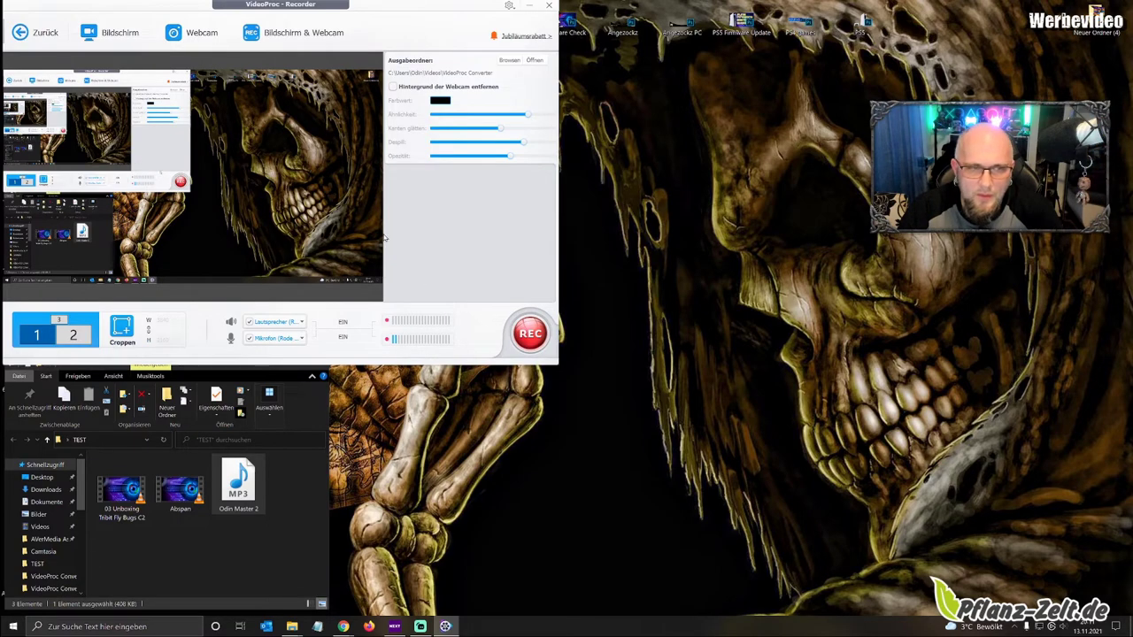
left_click(44, 36)
left_click_drag(221, 58, 161, 35)
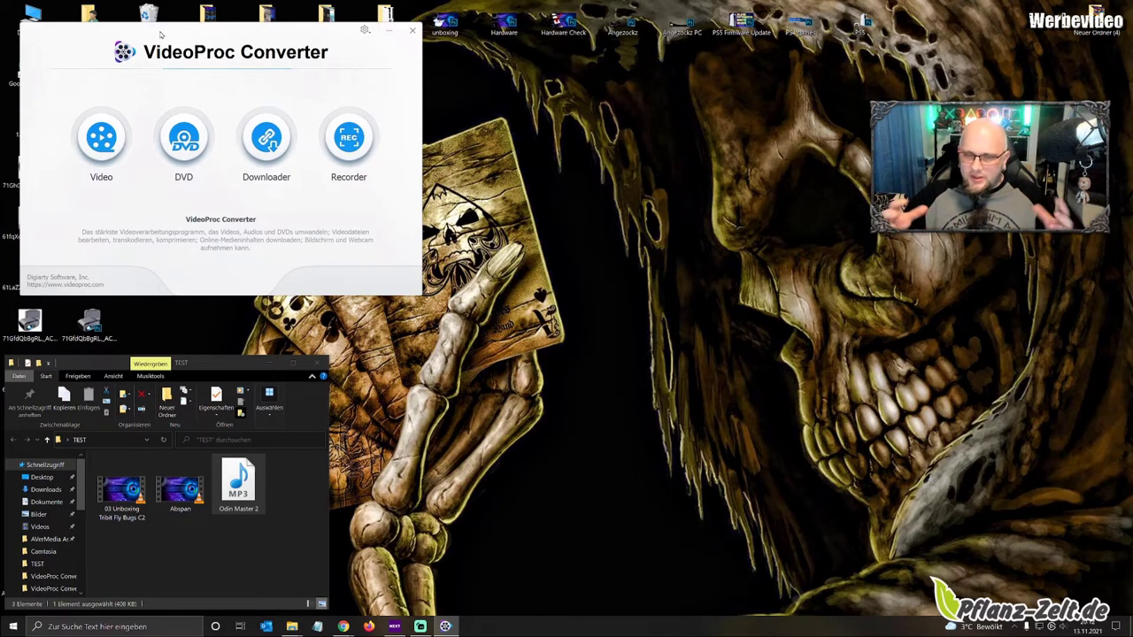
Load the 03 Unboxing Tribit Fly Bugs C2 video into the Video module, clear the list and return to the start screen
left_click(110, 133)
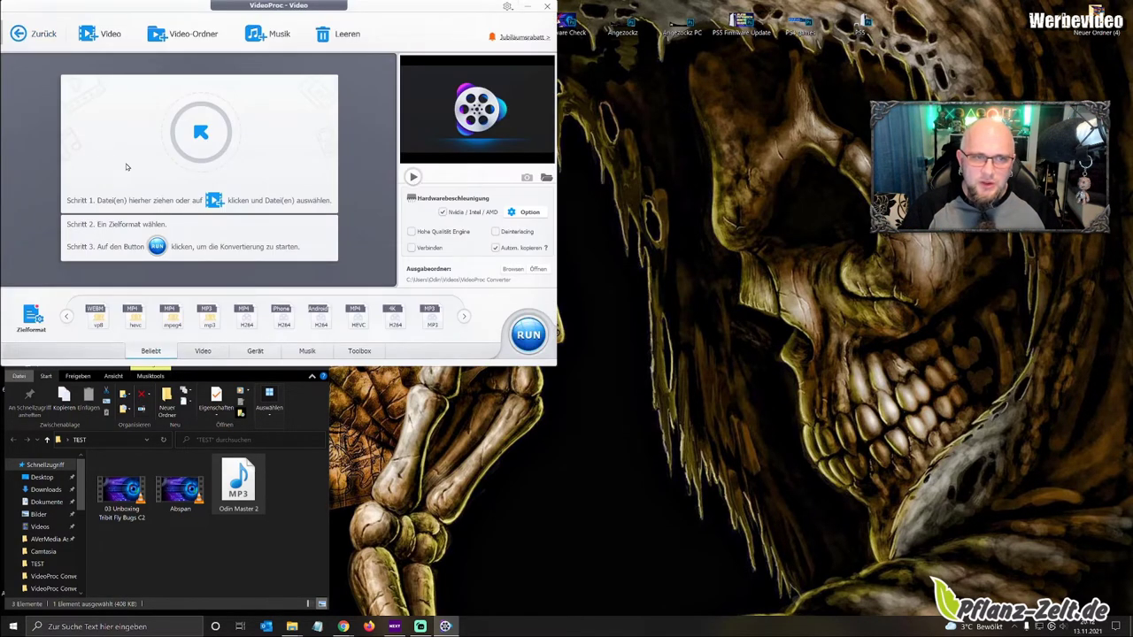
left_click_drag(122, 487, 149, 267)
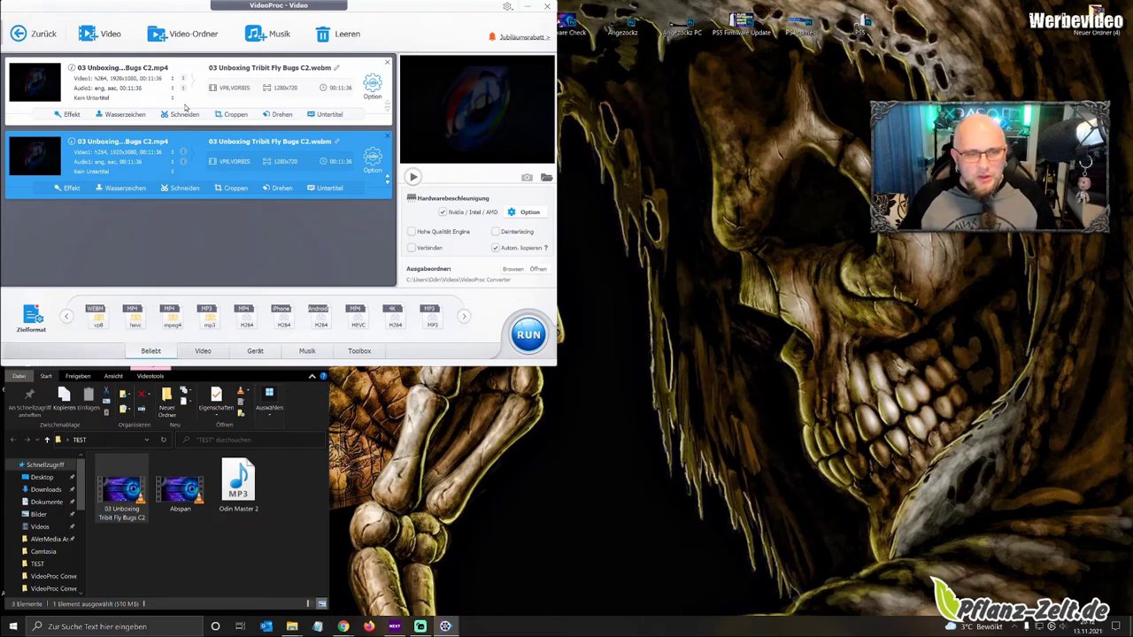
left_click(337, 38)
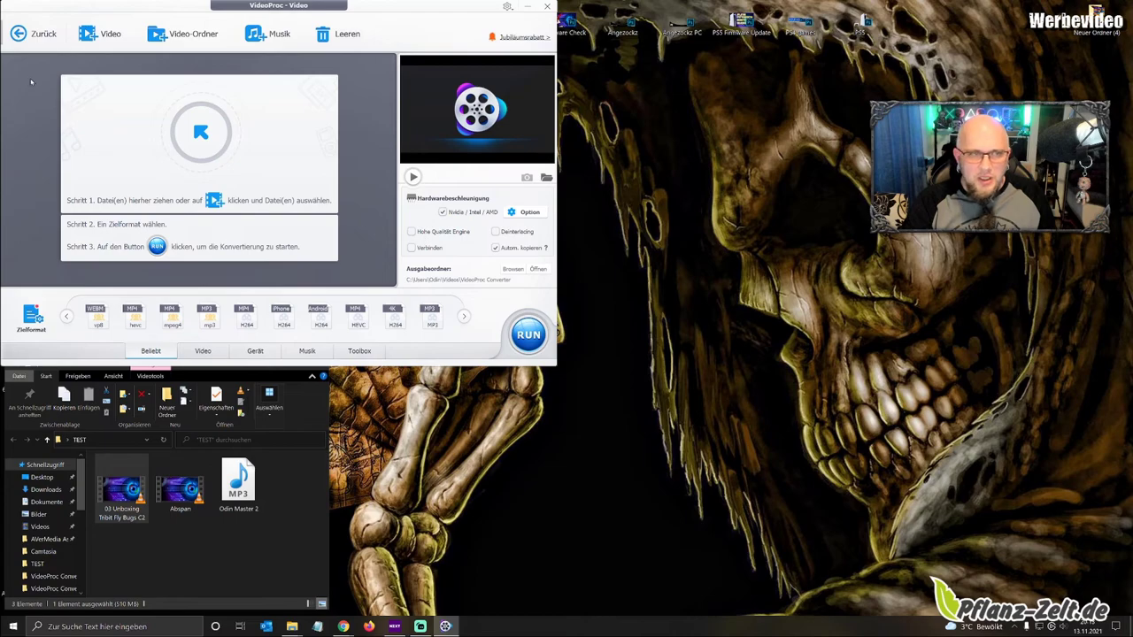
left_click(42, 35)
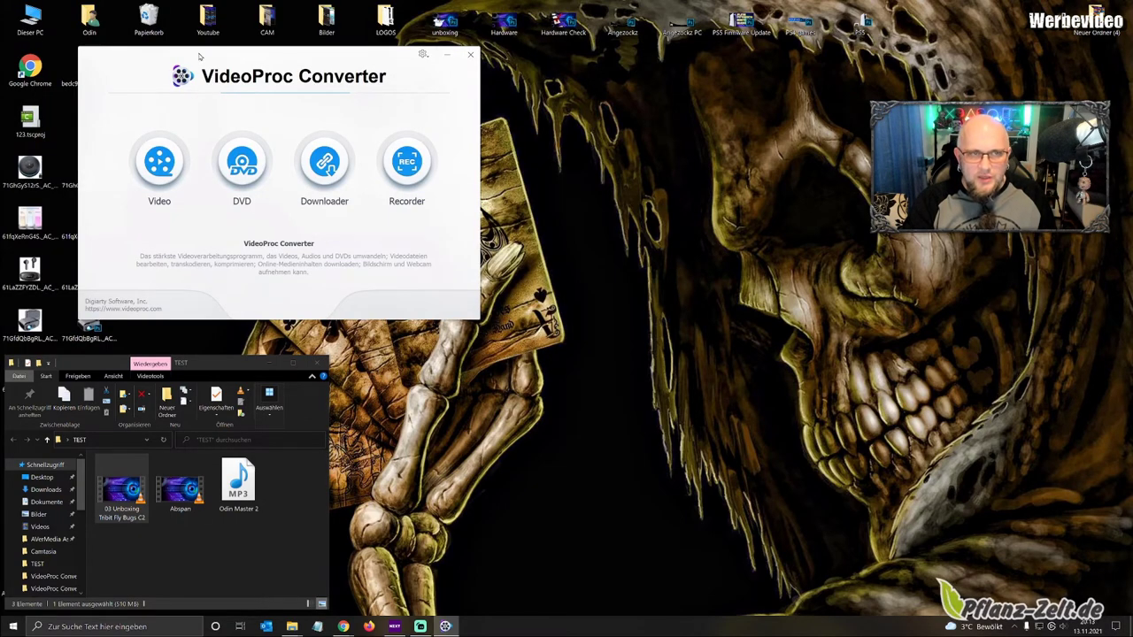